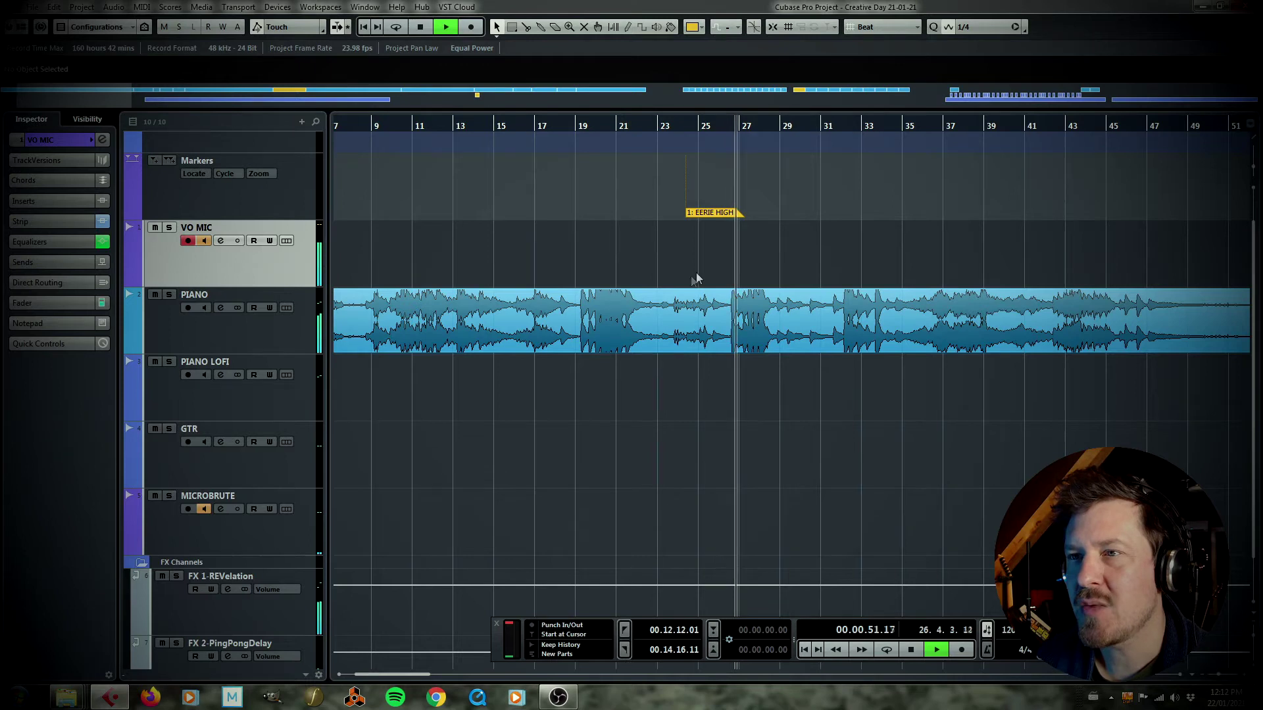
Step: Audition the PIANO recording around the EERIE HIGH marker, starting just before bar 24's marker position
key(space)
scroll(696, 273, up, 5)
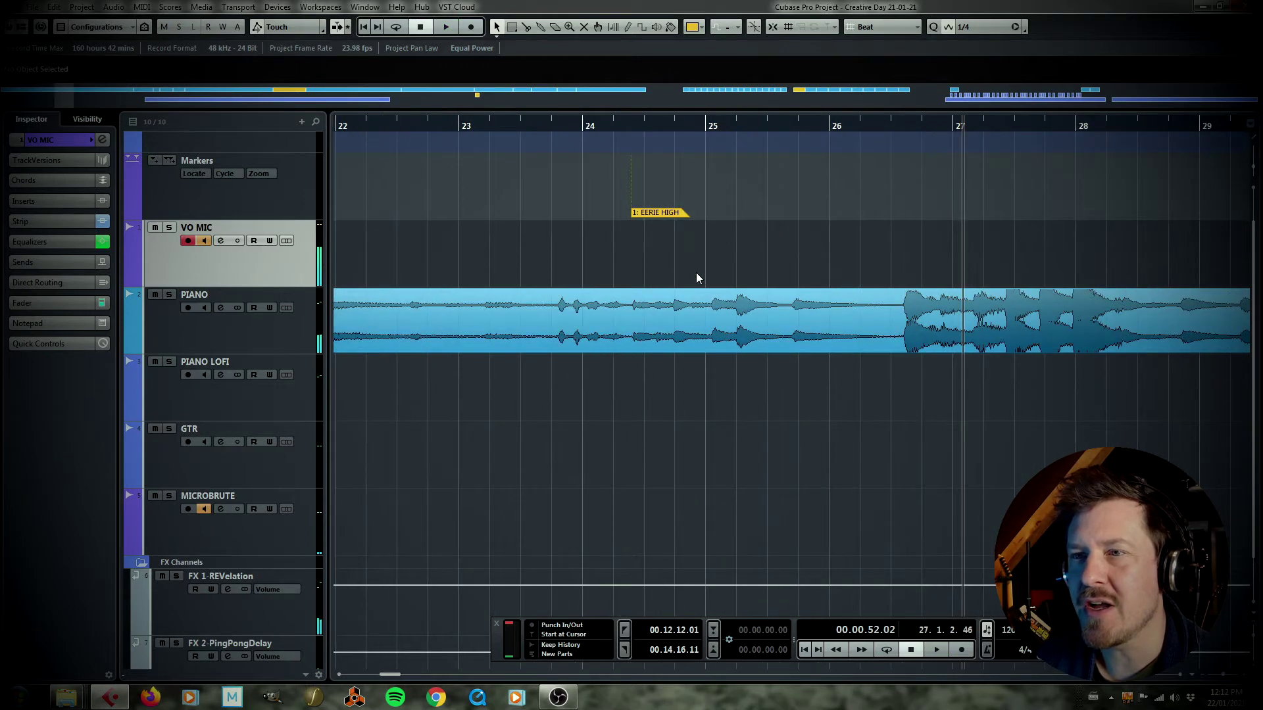
click(604, 261)
key(space)
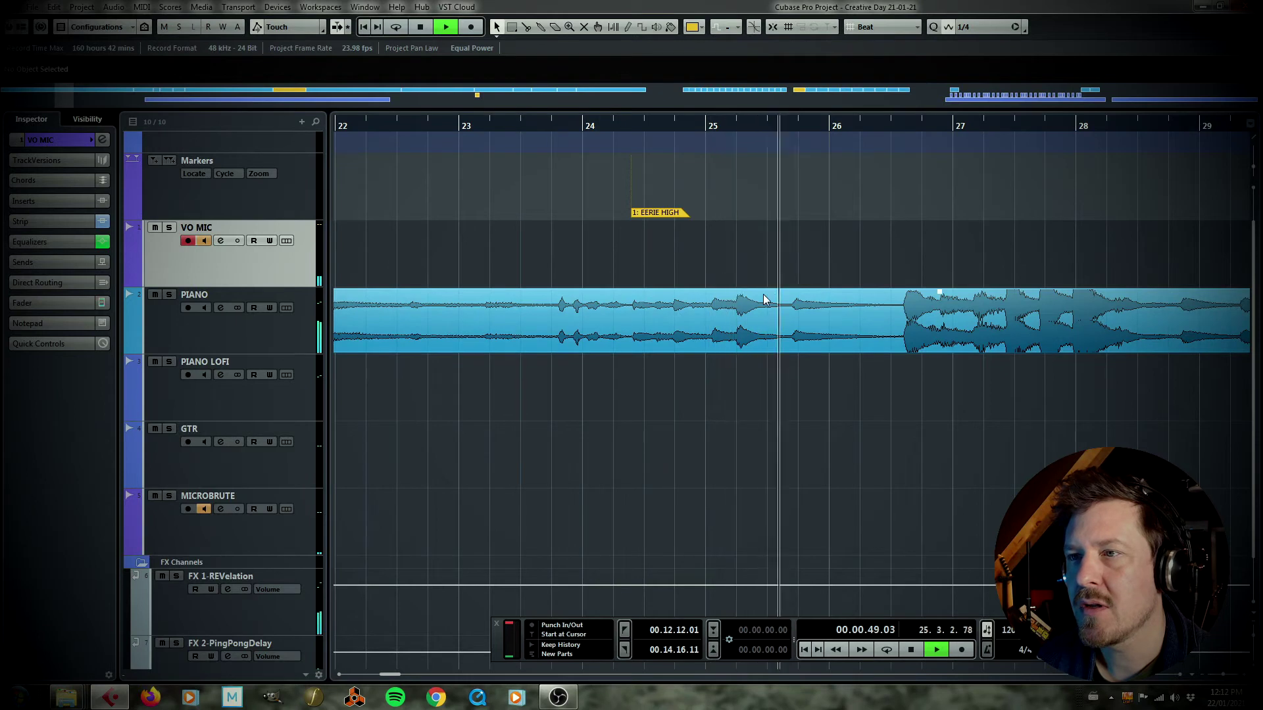
key(space)
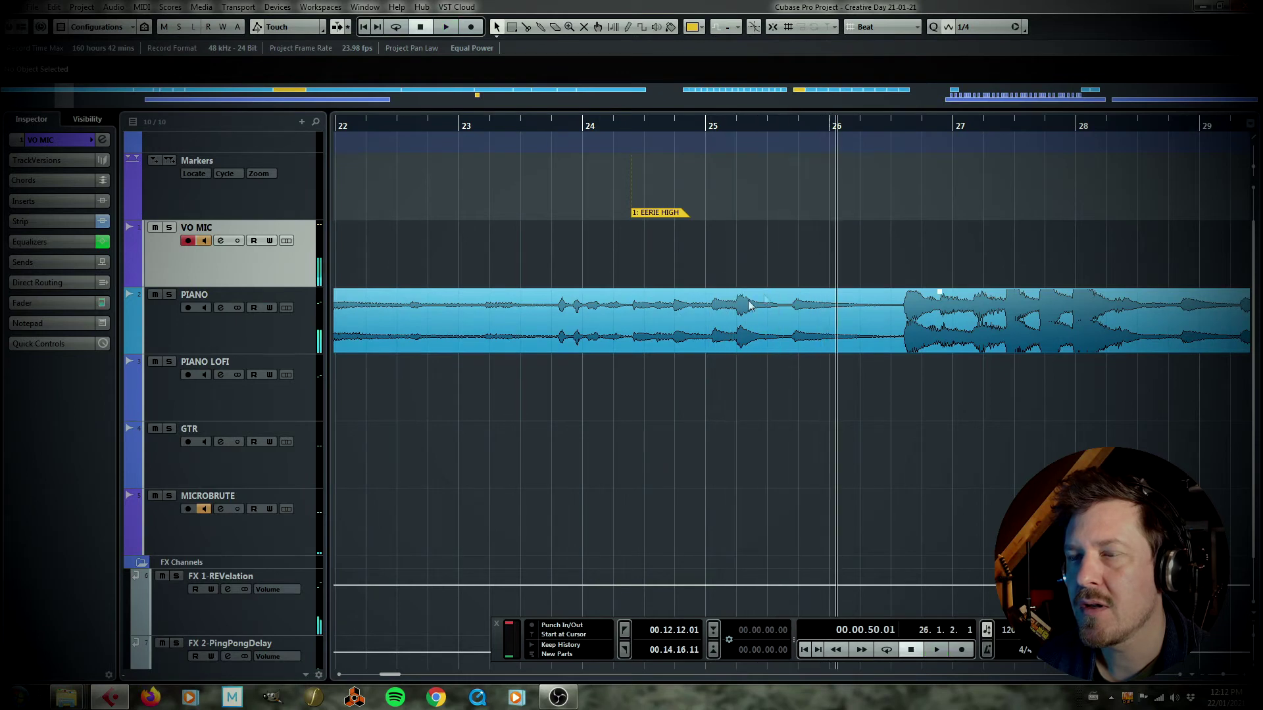
Step: Split off the PIANO phrase starting at the EERIE HIGH marker and give it a fade-out of about 0.1.2.99
alt+click(634, 338)
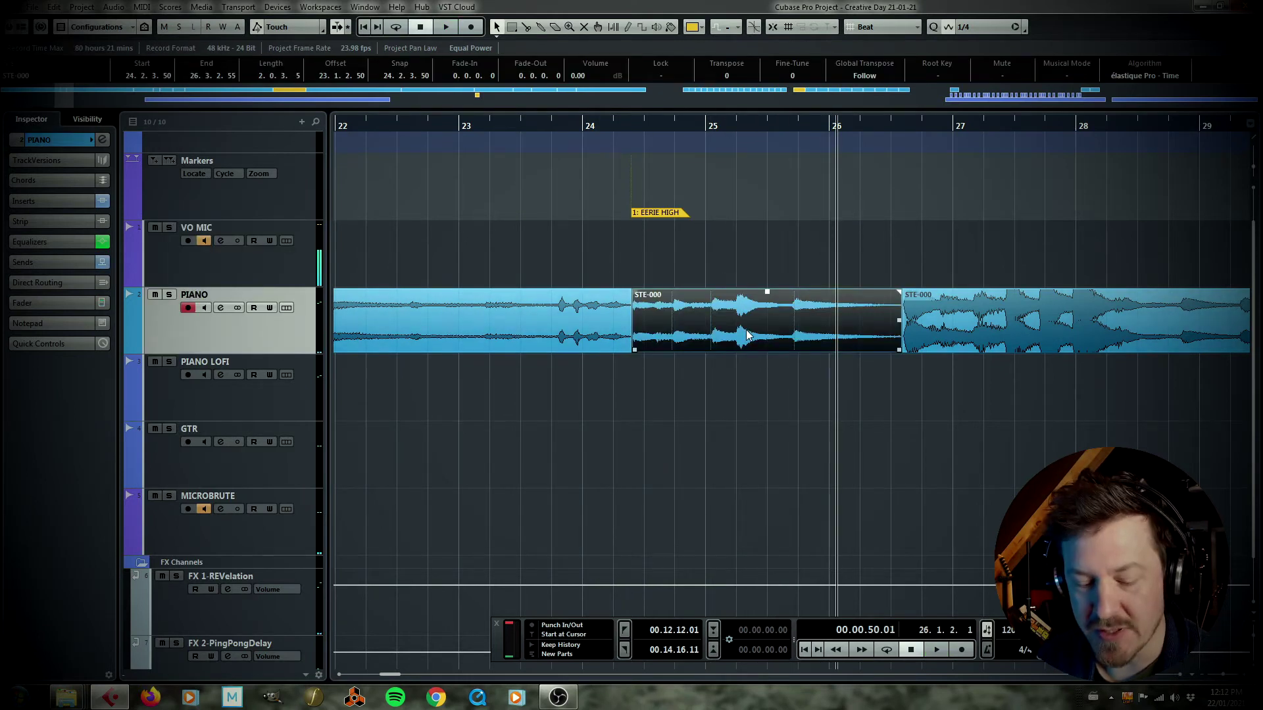
drag(898, 293, 842, 290)
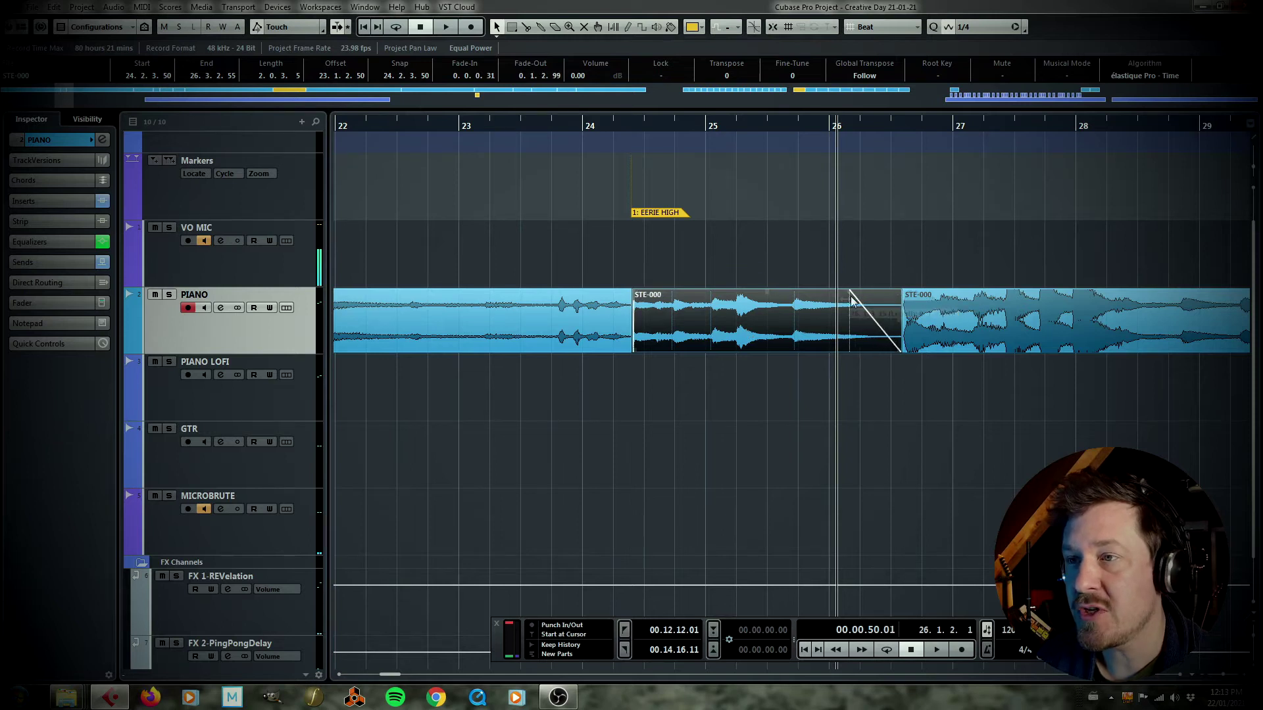
click(870, 271)
click(781, 324)
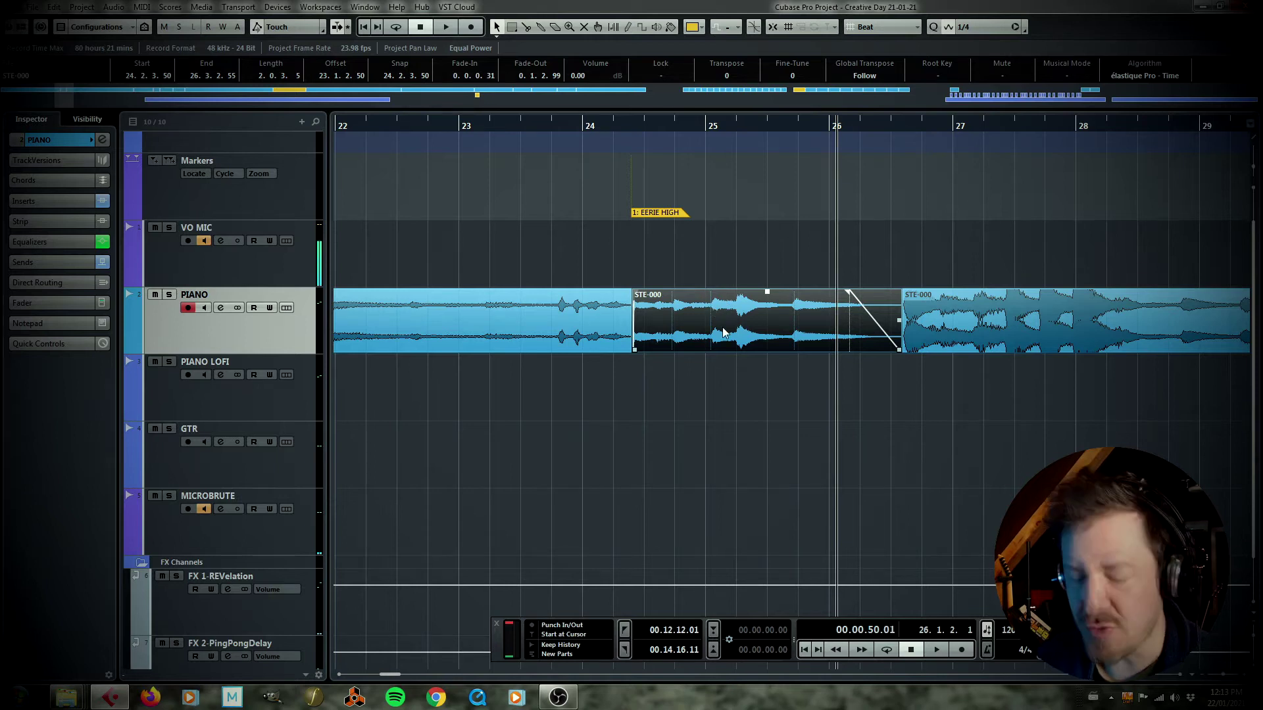
Step: Set the locators around the split PIANO phrase and display the PIANO track's sends
key(p)
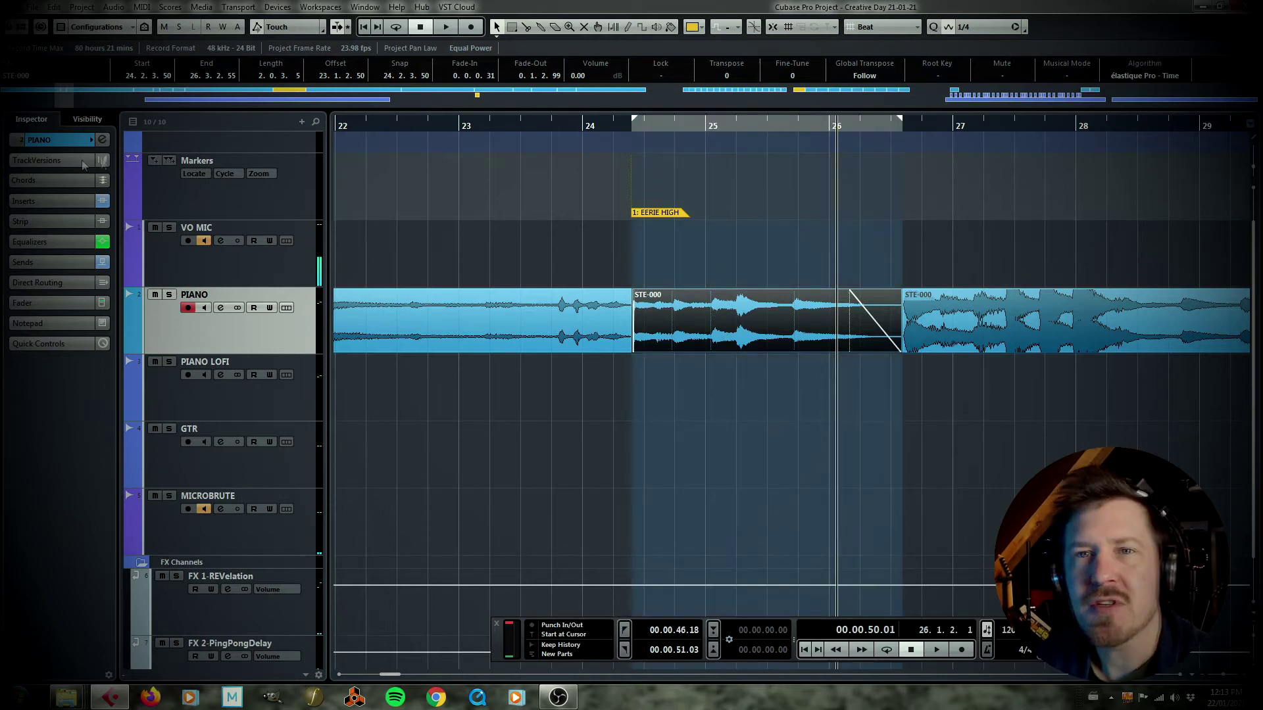
click(74, 142)
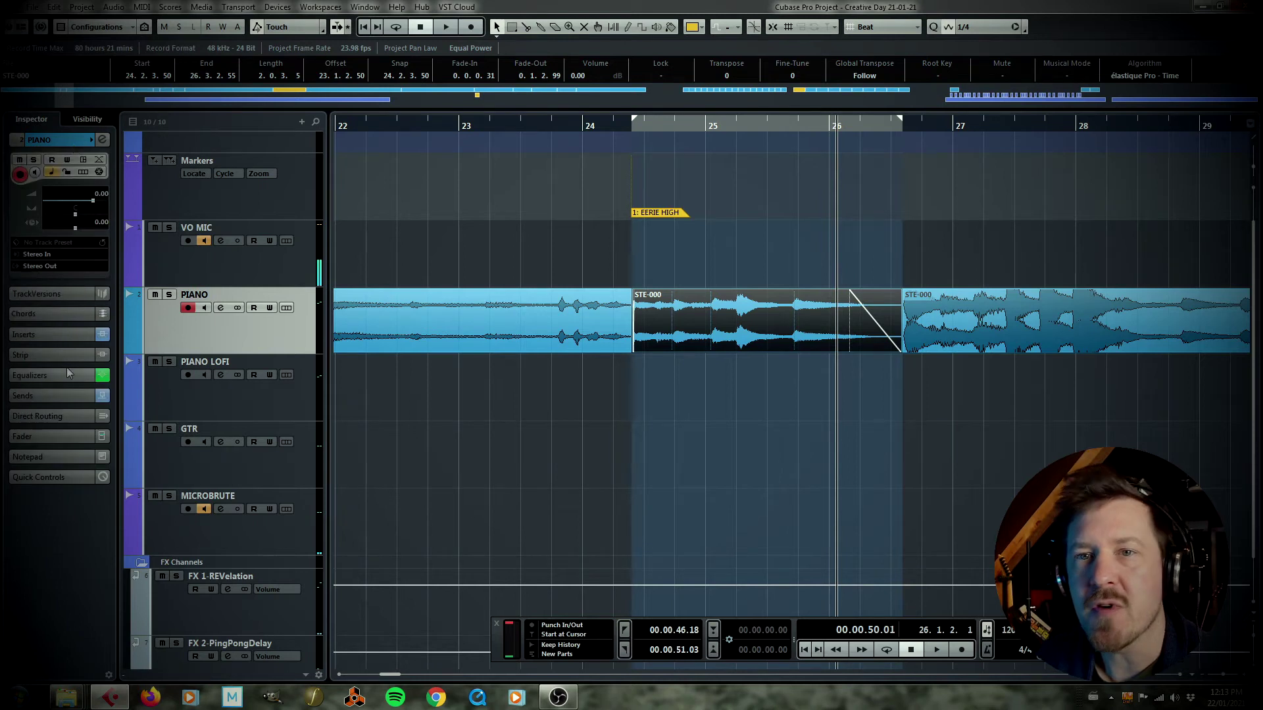
click(53, 395)
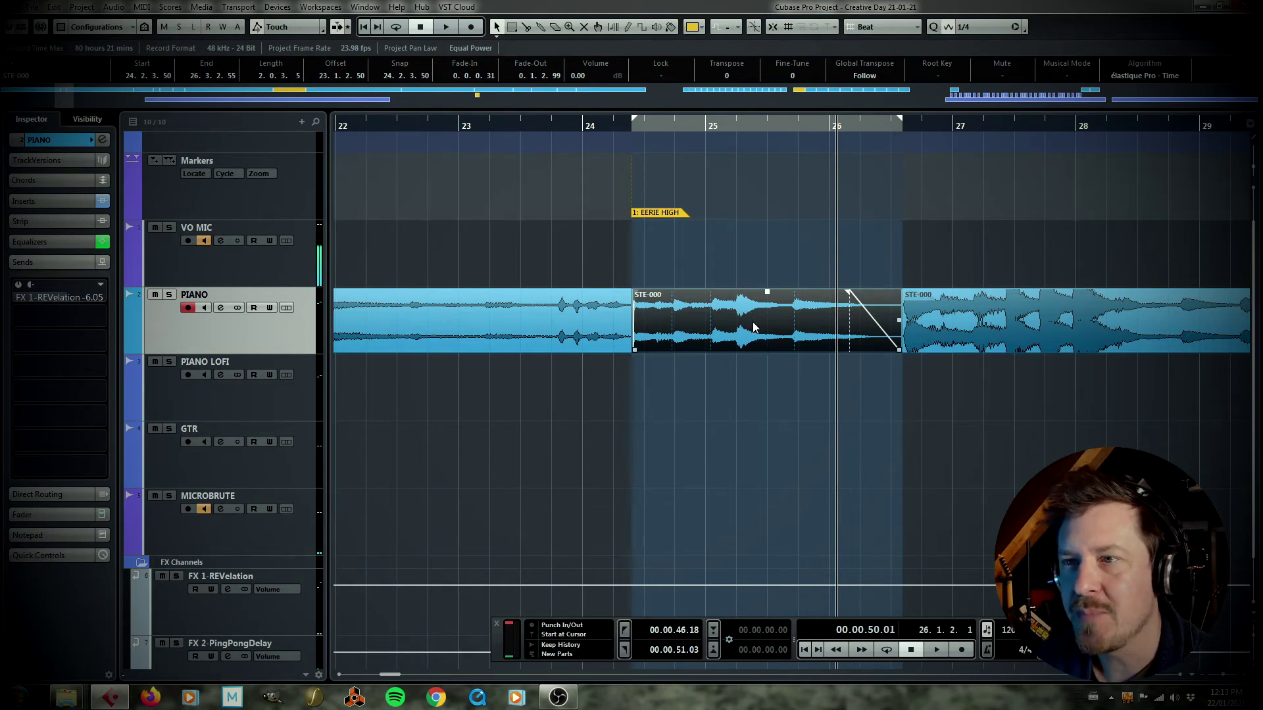
Step: Bring up the export options for the PIANO phrase between the locators, then deselect the phrase
click(31, 6)
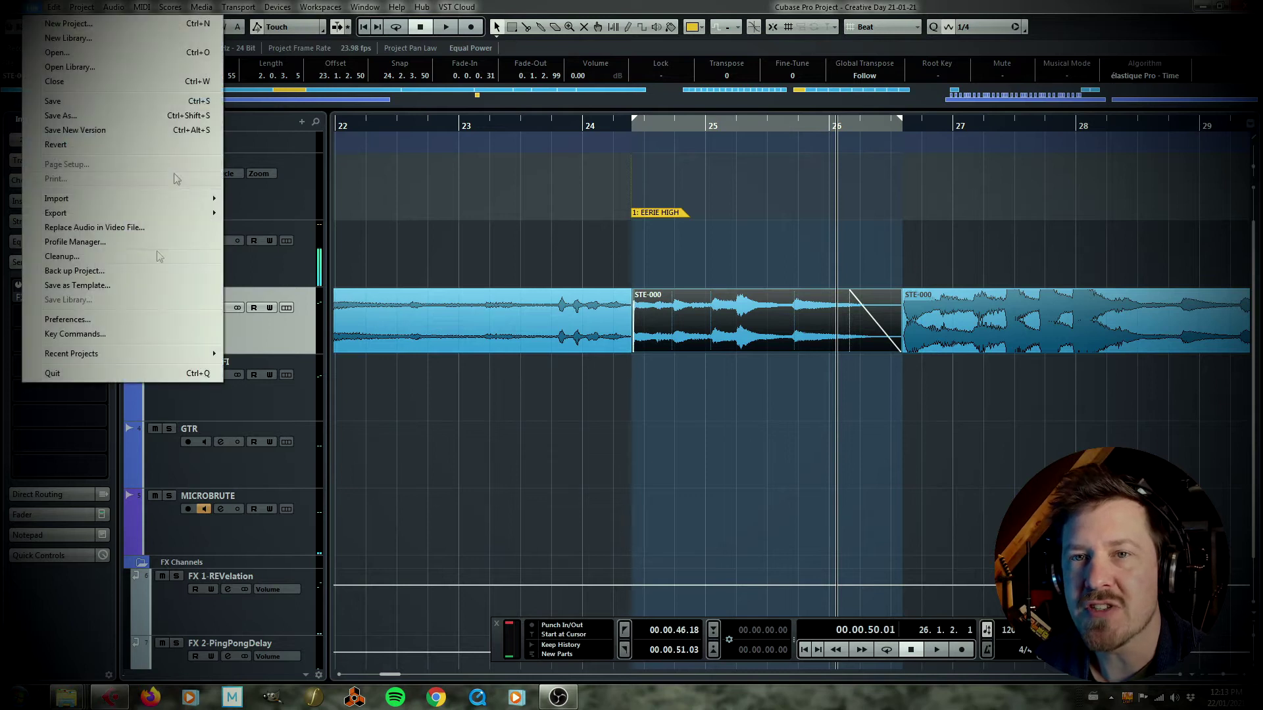
mouse_move(166, 215)
click(774, 454)
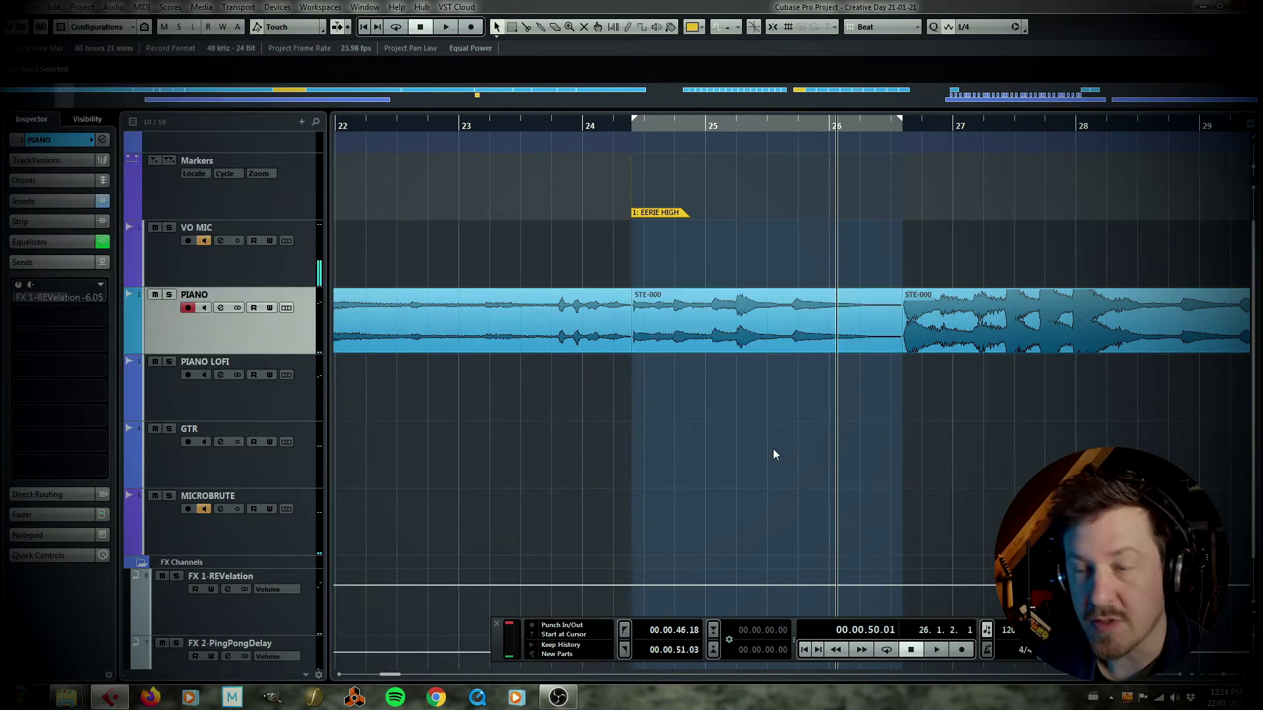
Step: Switch to Paul's Extreme Sound Stretch and open HIGH EERIE PIANO.wav from the OUTPUTS folder
key(super+d)
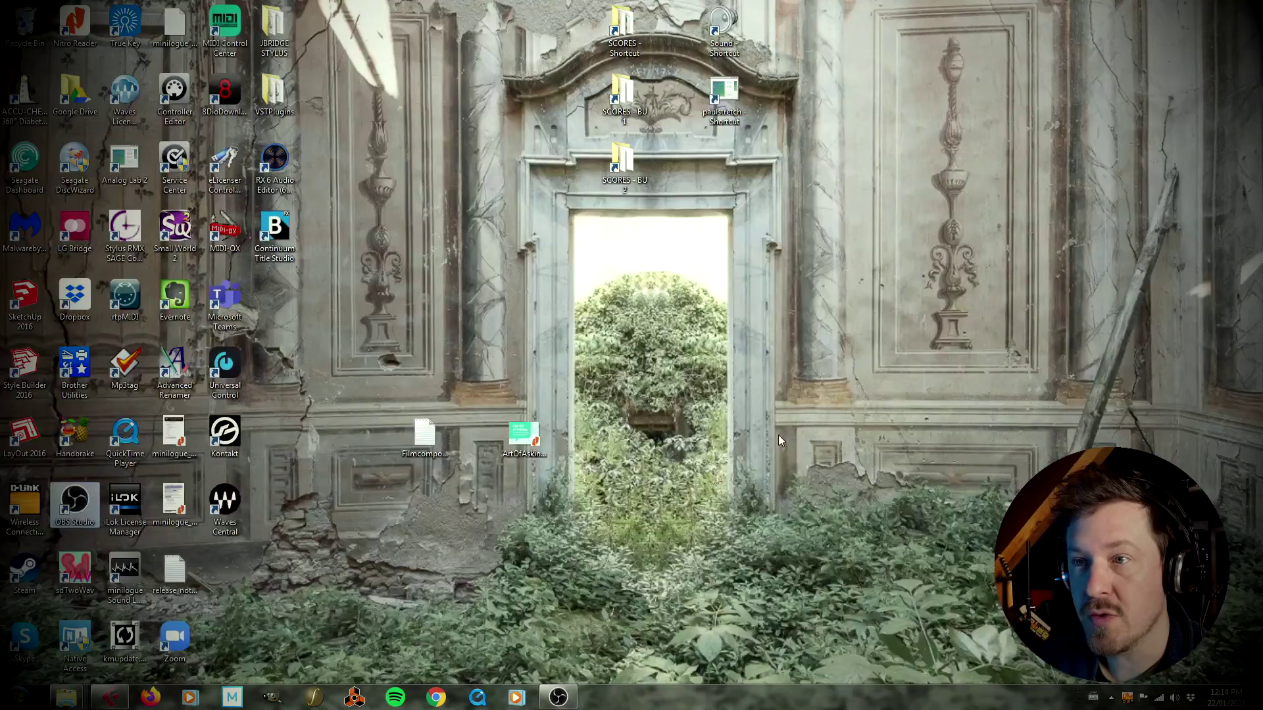
double_click(724, 98)
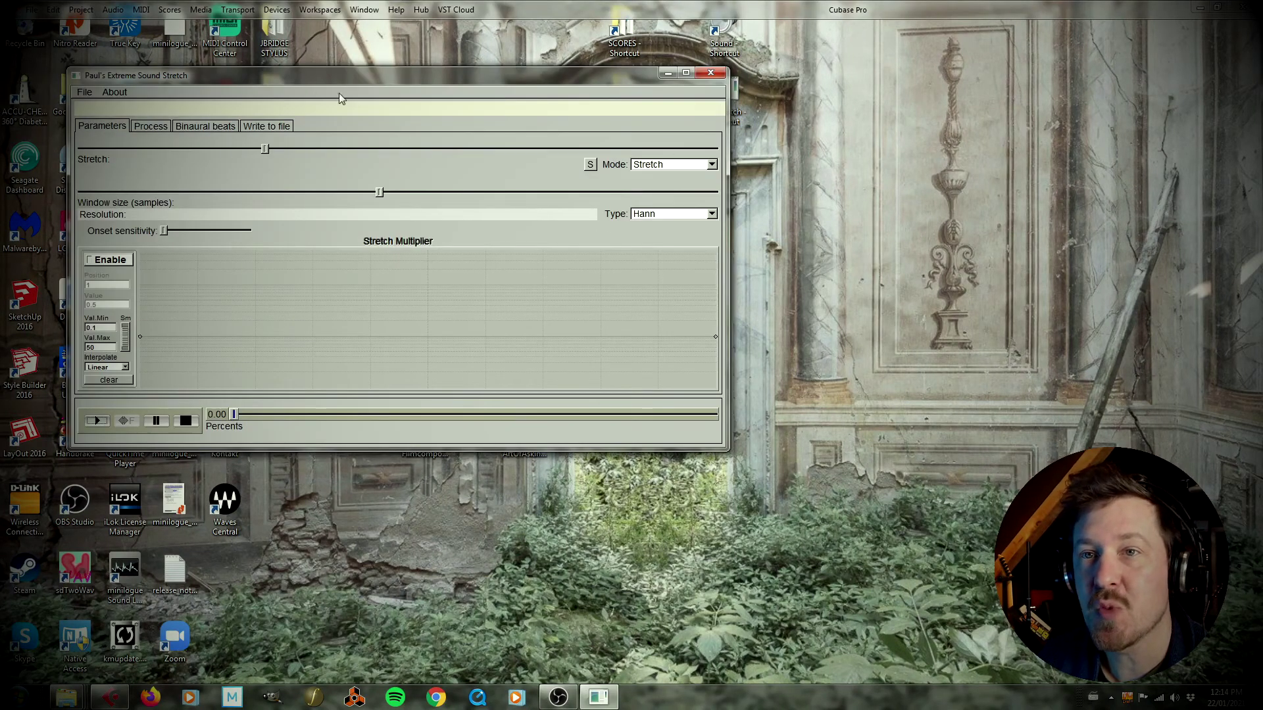
click(88, 96)
click(92, 105)
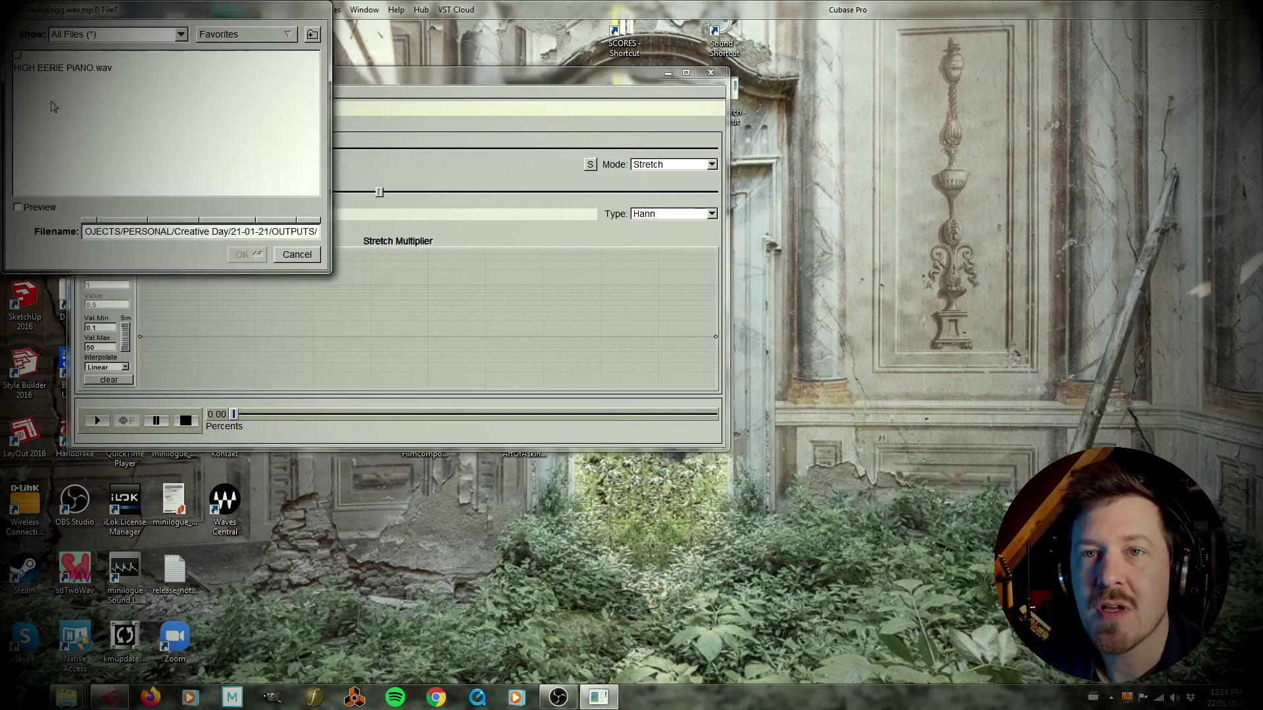
click(66, 71)
click(248, 253)
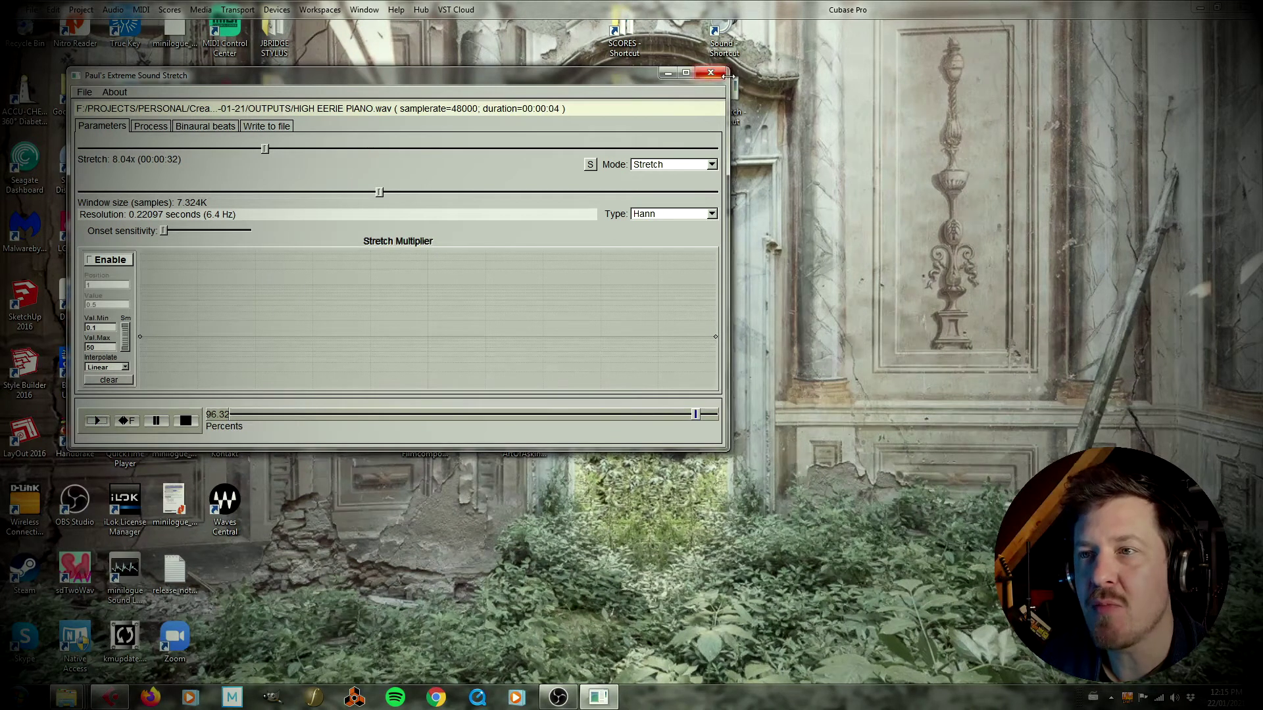
Step: Render the whole stretched sound to the OUTPUTS folder as HIGH EERIE PIANO STR.wav
click(287, 127)
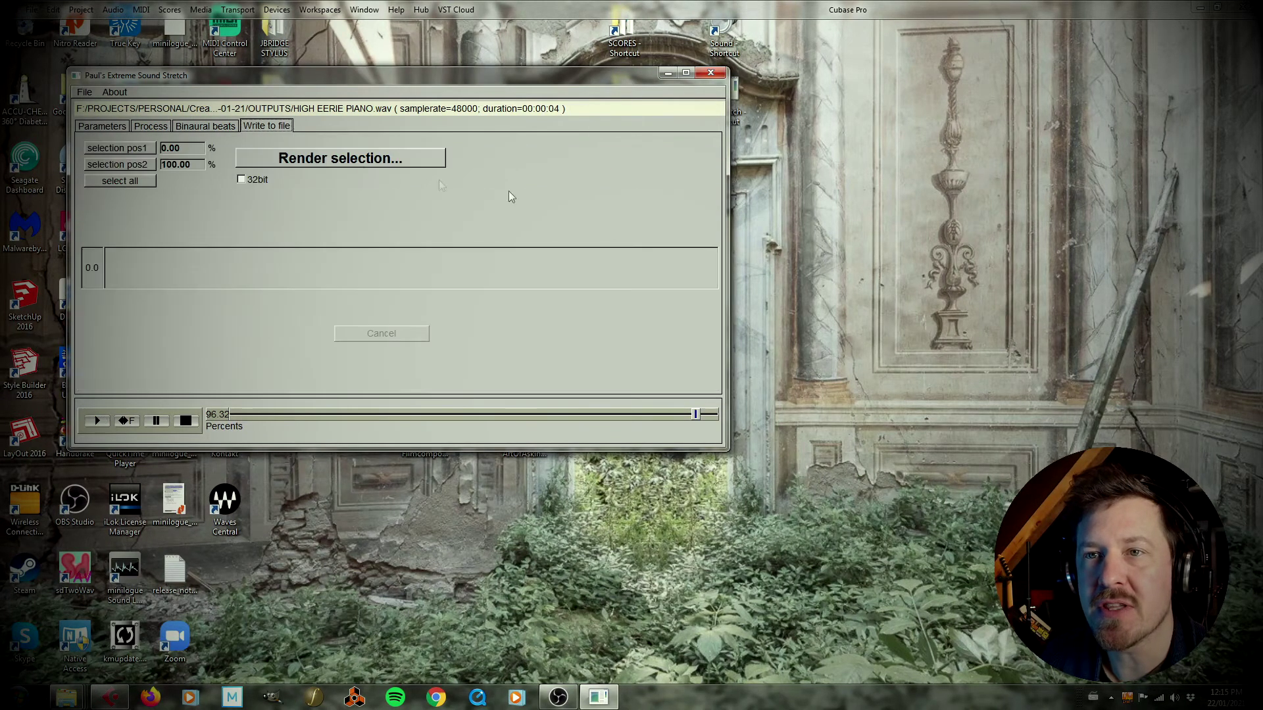
click(365, 158)
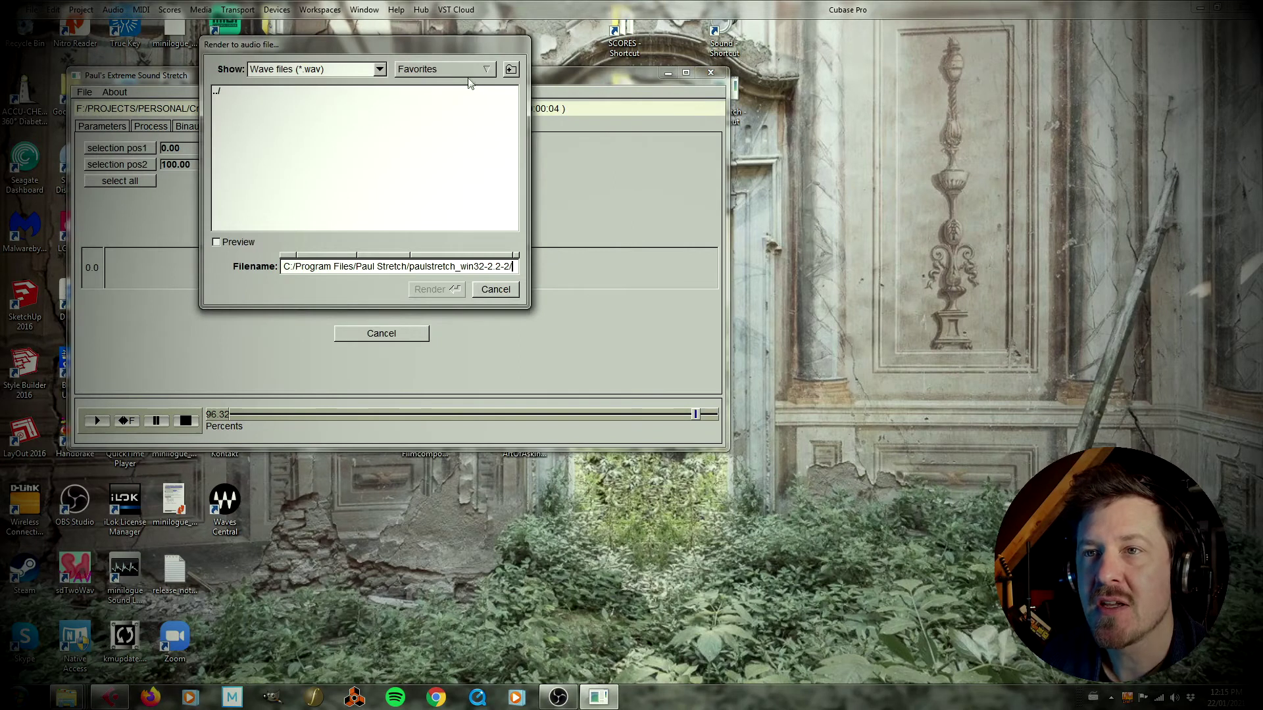
key(ctrl+v)
text(STR)
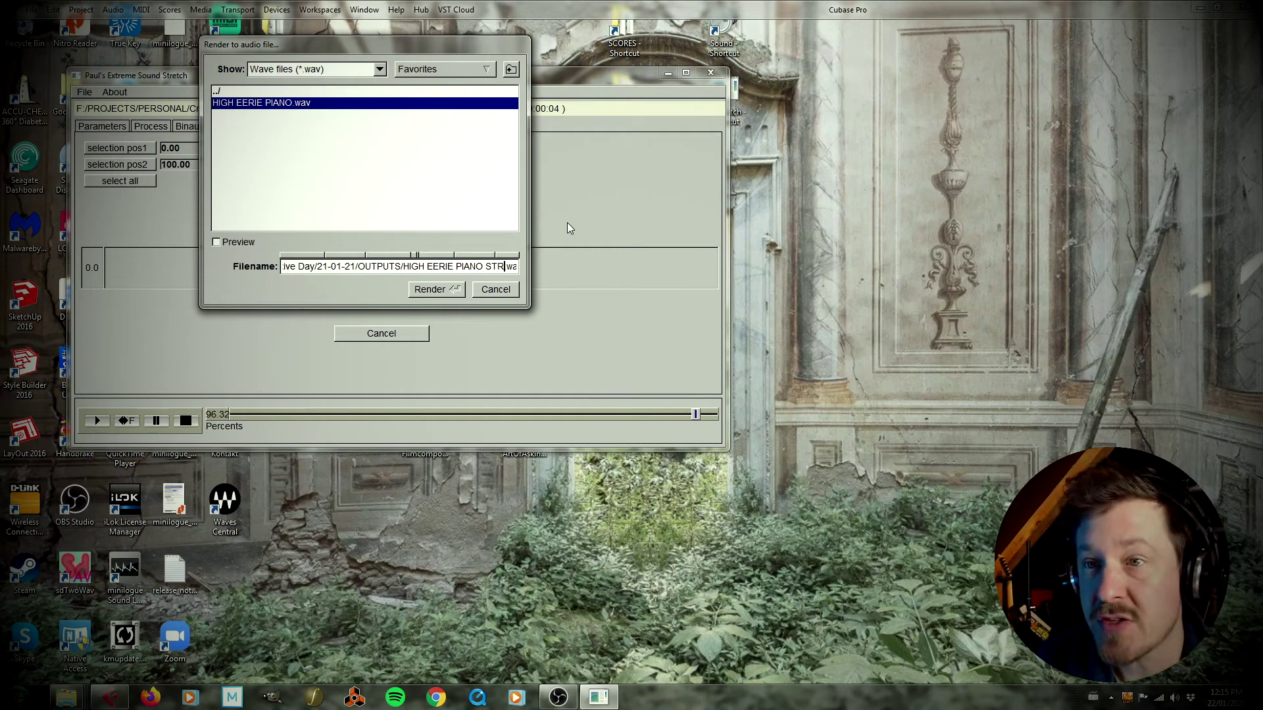
click(432, 290)
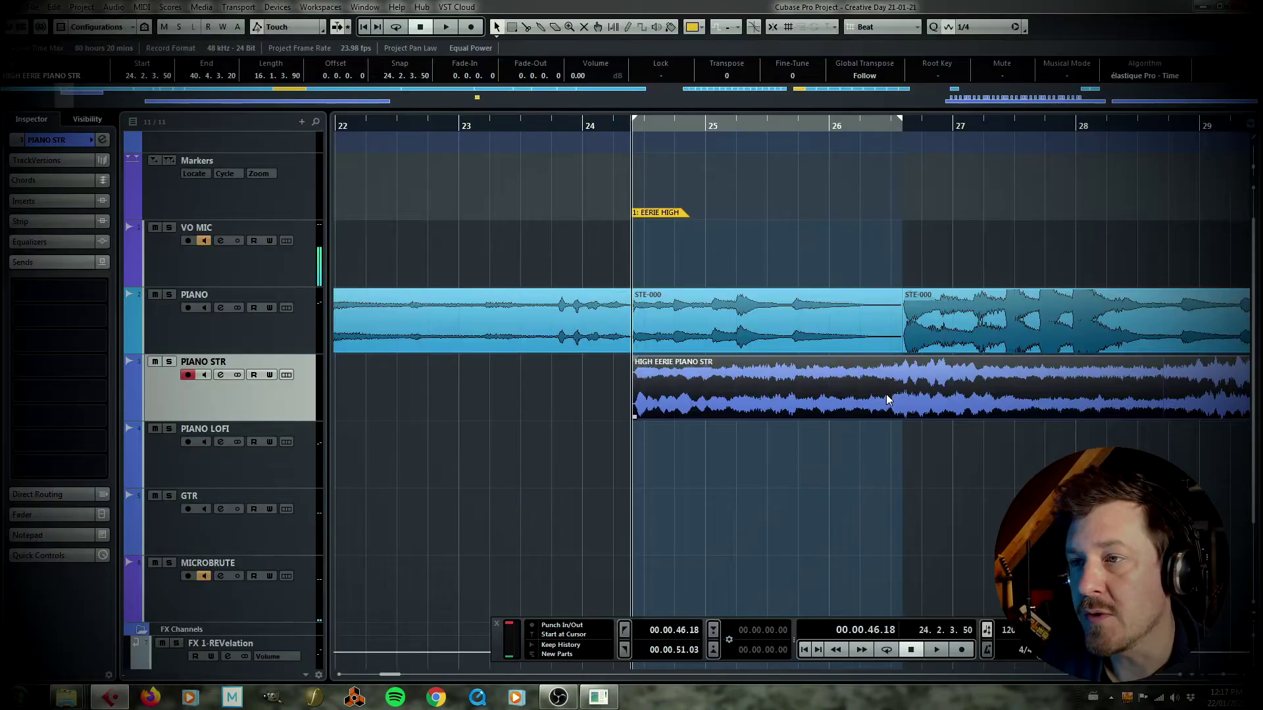
Step: Back in Cubase, reverse the HIGH EERIE PIANO STR clip on the PIANO STR track
right_click(888, 388)
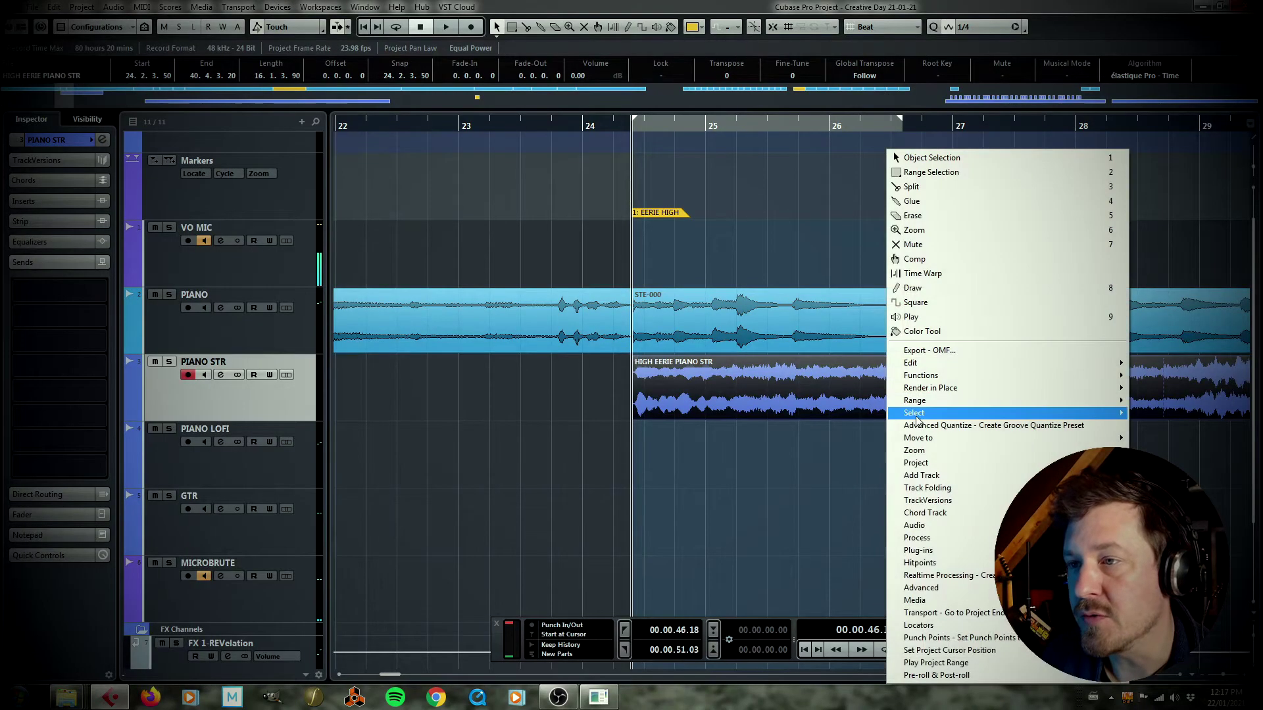
mouse_move(953, 541)
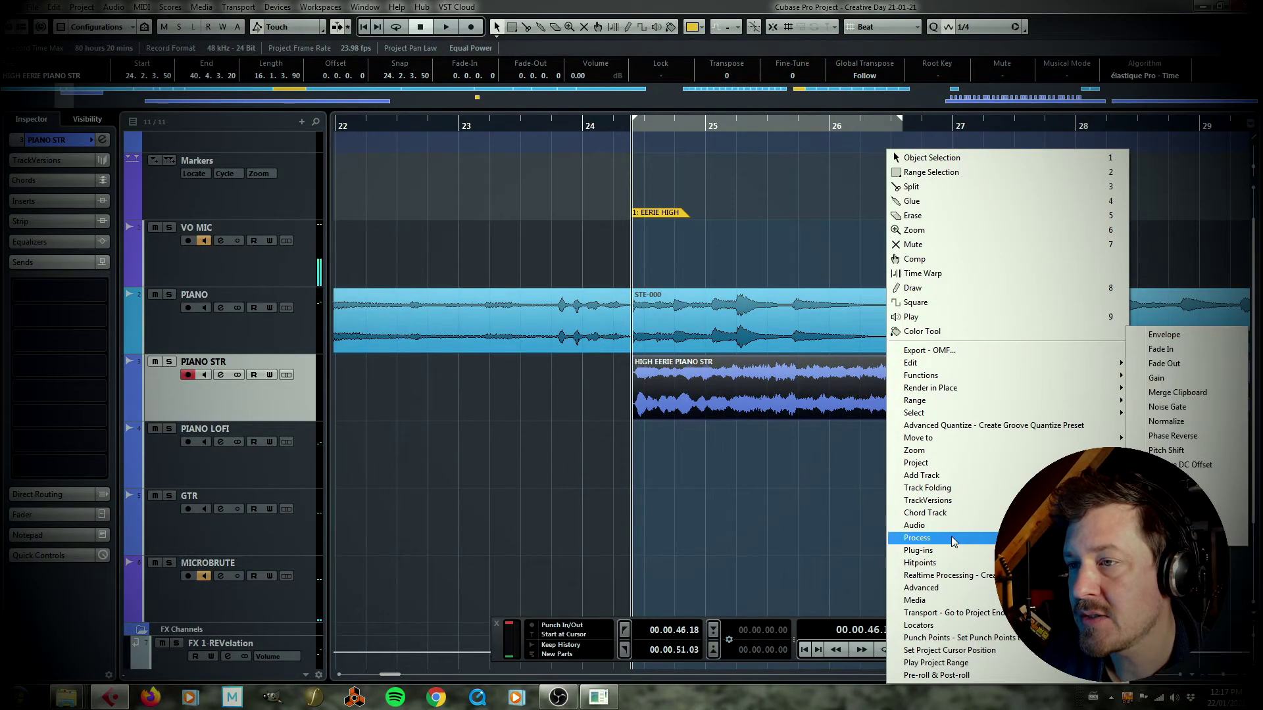
click(1171, 494)
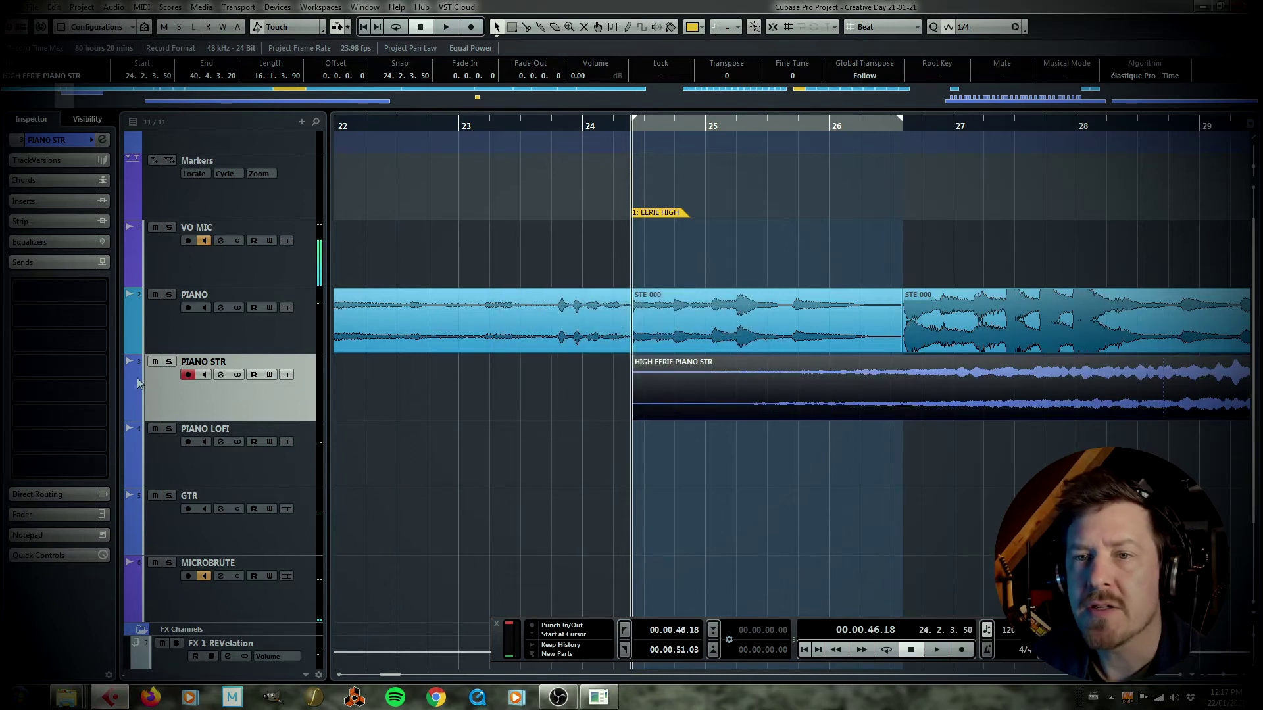
Step: Mute the PIANO track and play the reversed HIGH EERIE PIANO STR clip from its start
click(155, 294)
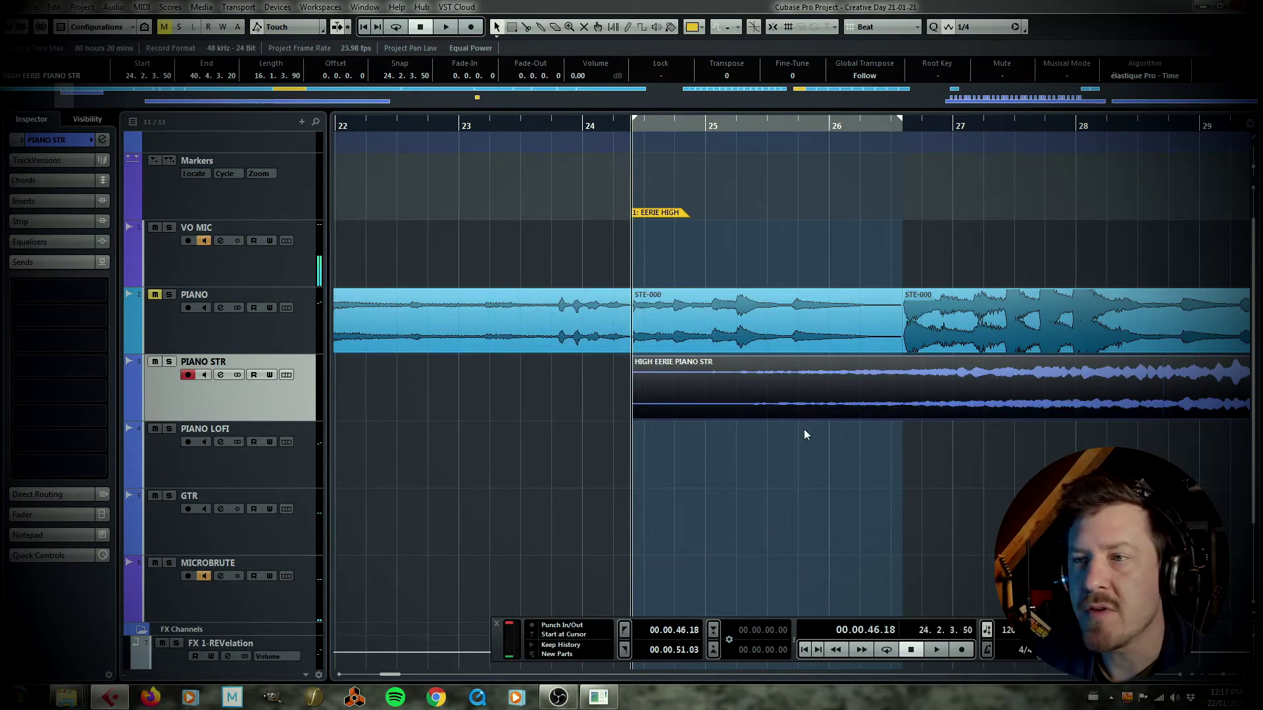
key(space)
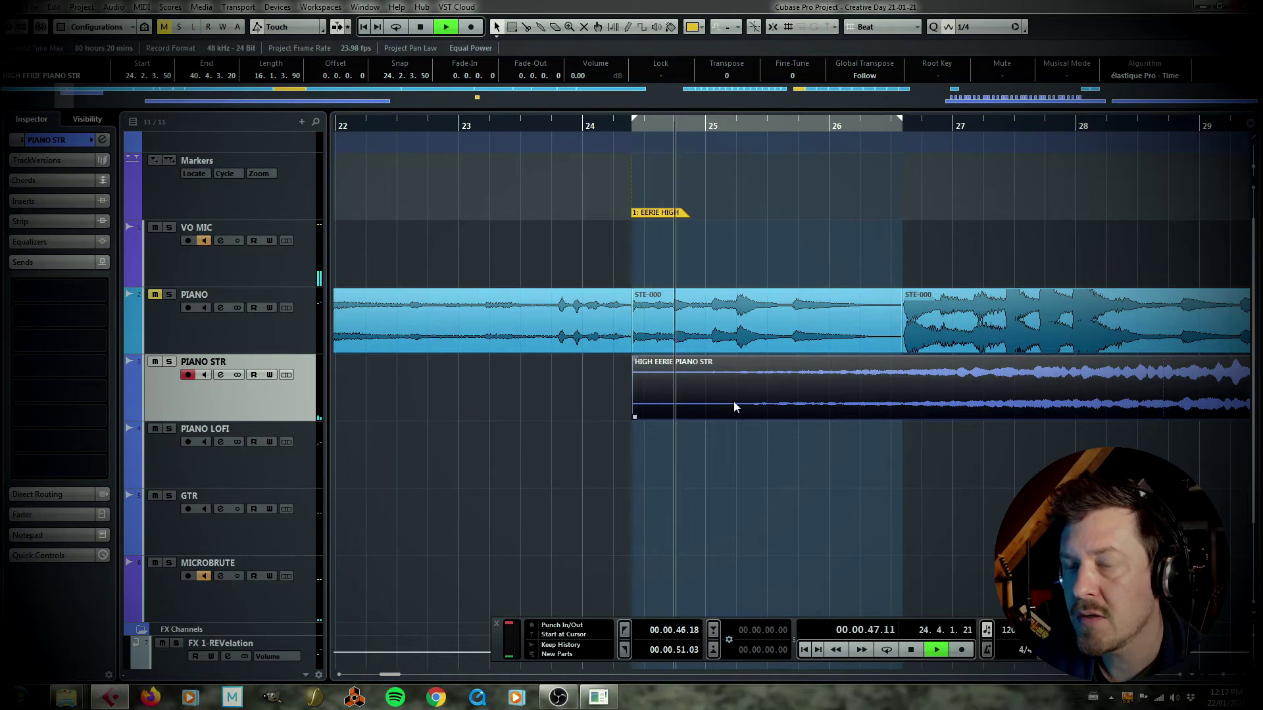
key(g)
key(g)
key(g)
key(g)
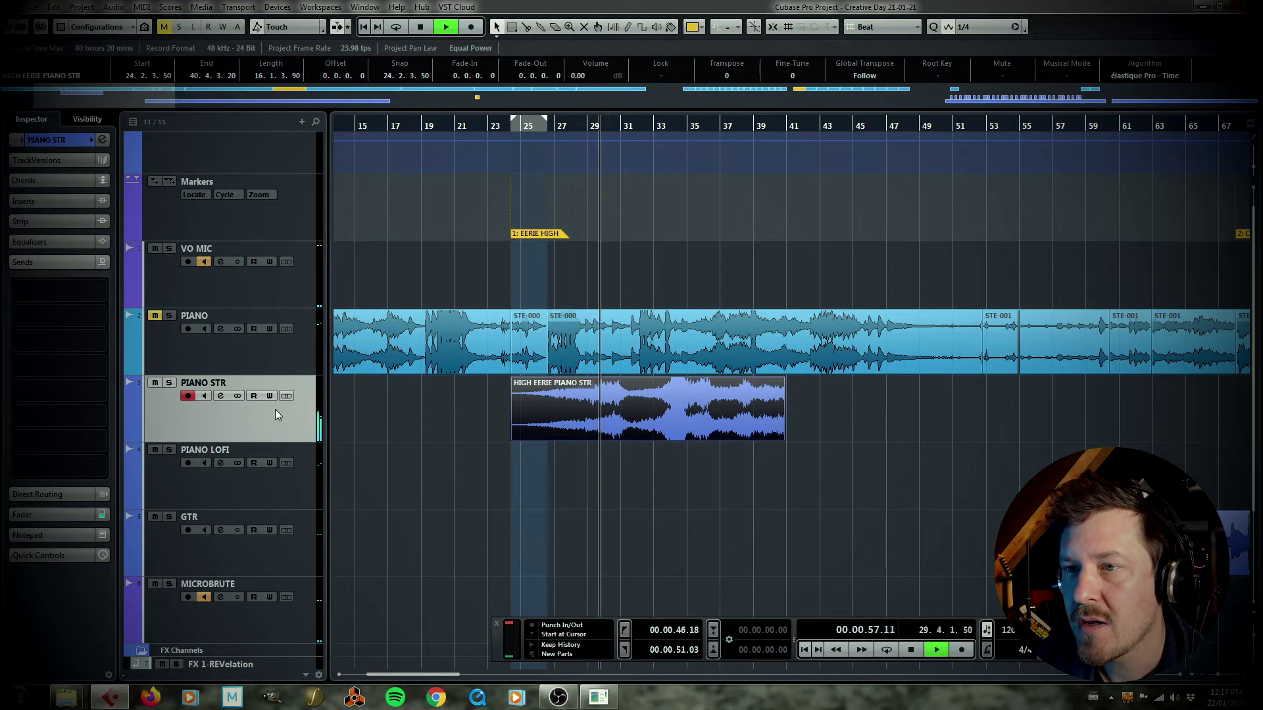
Step: Cut the PIANO STR track's low EQ band by 24.0 dB at 67.2 Hz while it plays, then stop playback
click(102, 139)
click(855, 322)
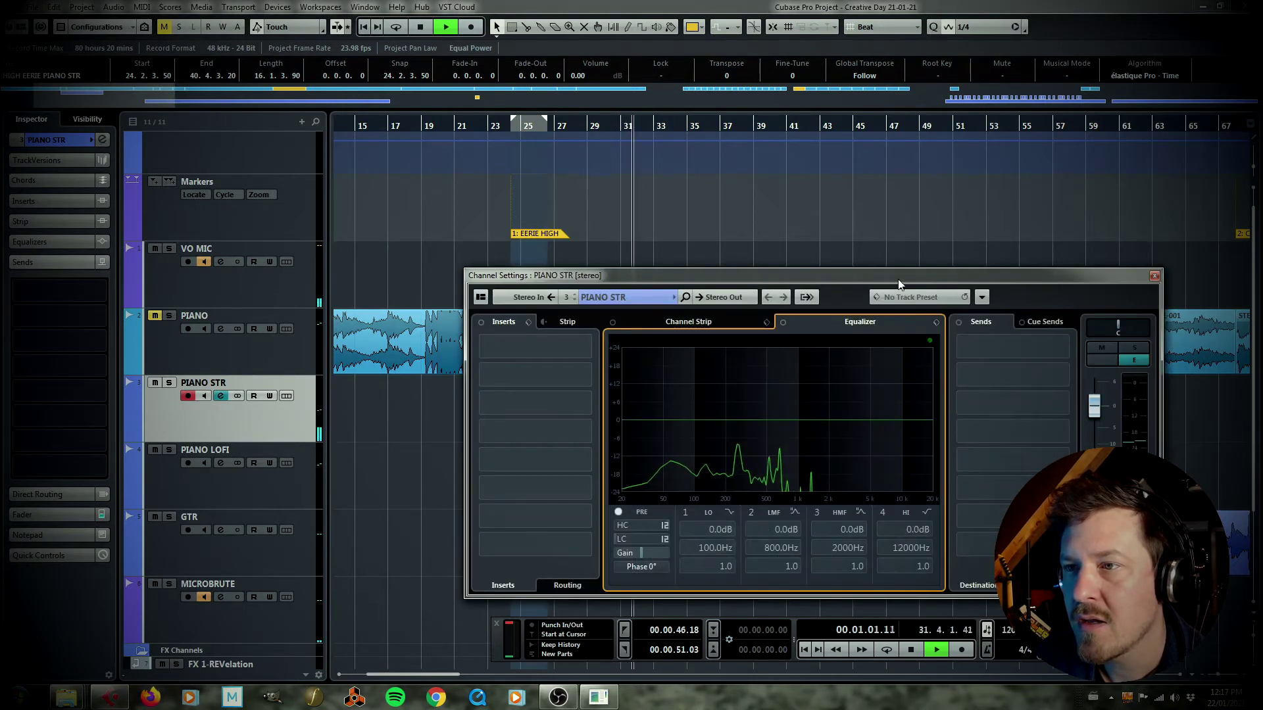
click(685, 513)
drag(696, 417, 676, 503)
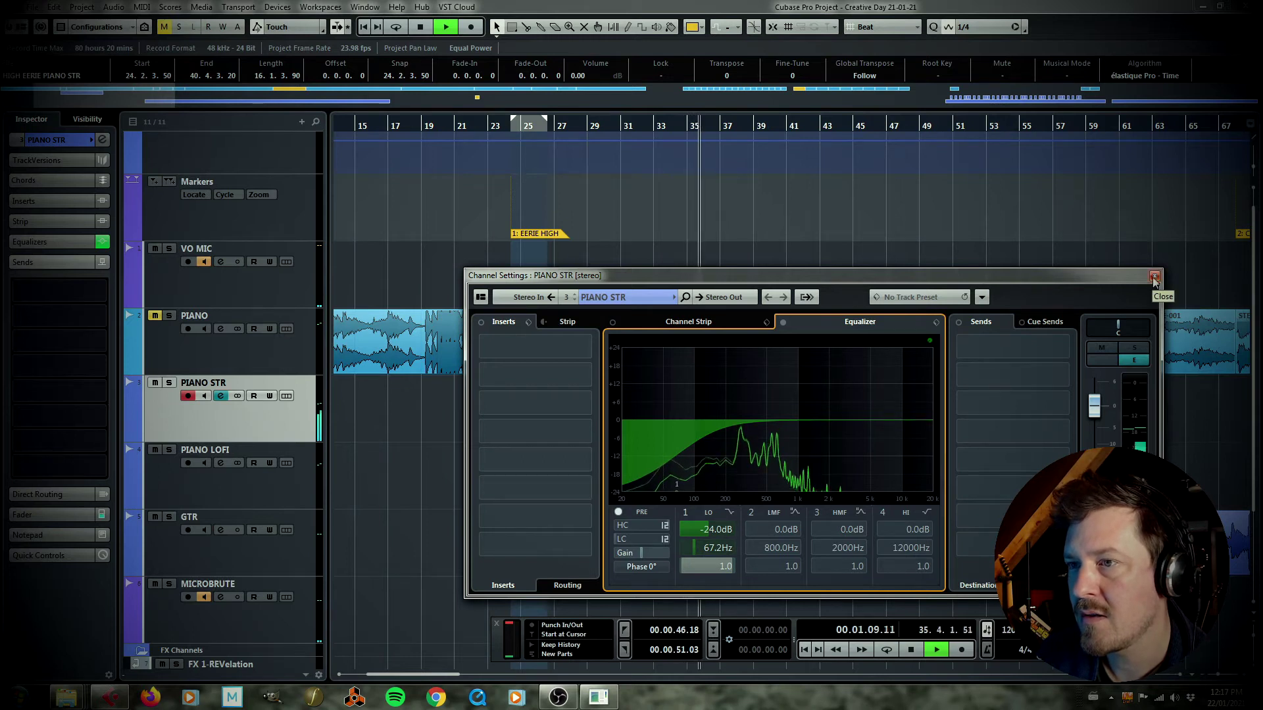
drag(1118, 276, 1017, 174)
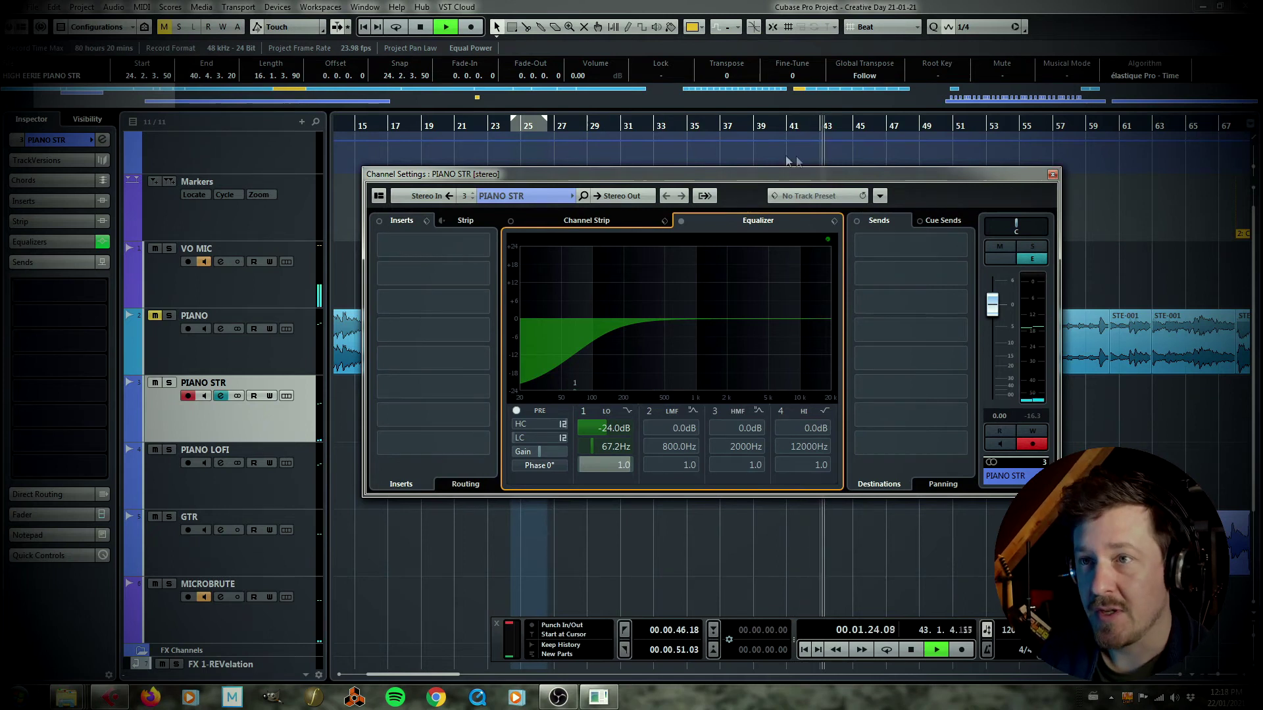
key(space)
Step: Add the RoomWorks reverb to PIANO STR's first insert slot with a reverb time of 20.00
drag(879, 179, 837, 273)
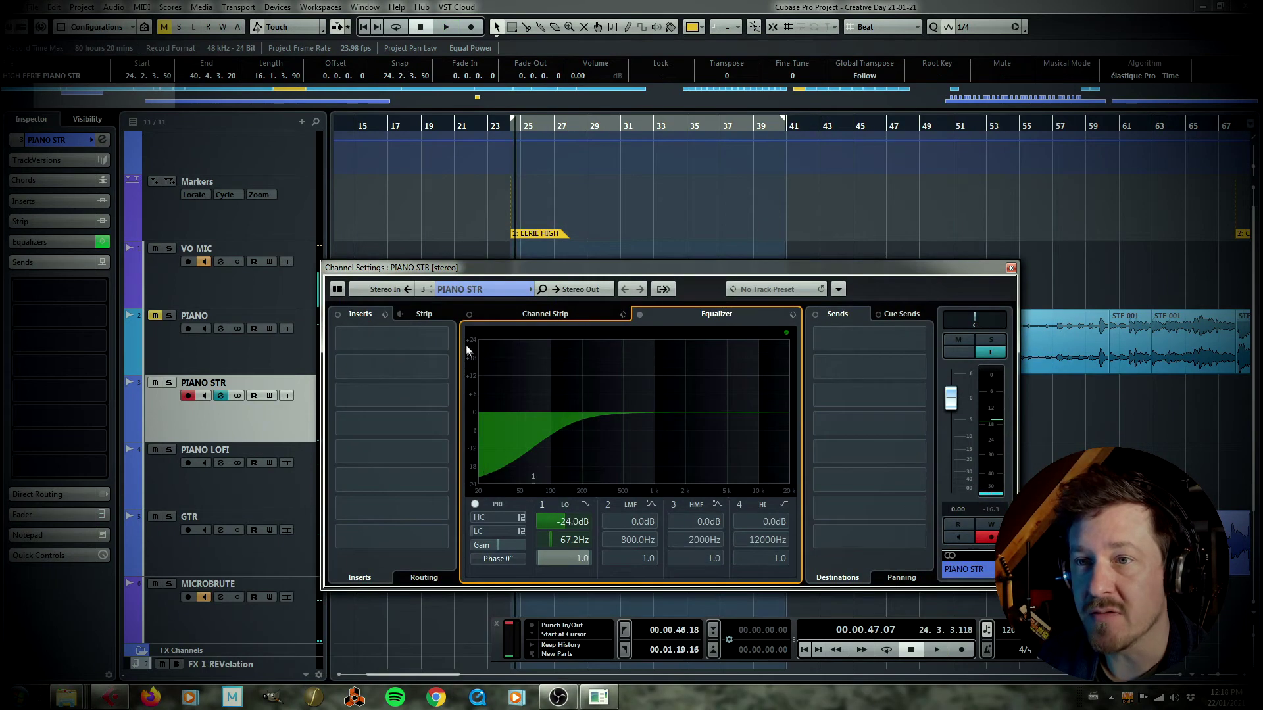
click(445, 340)
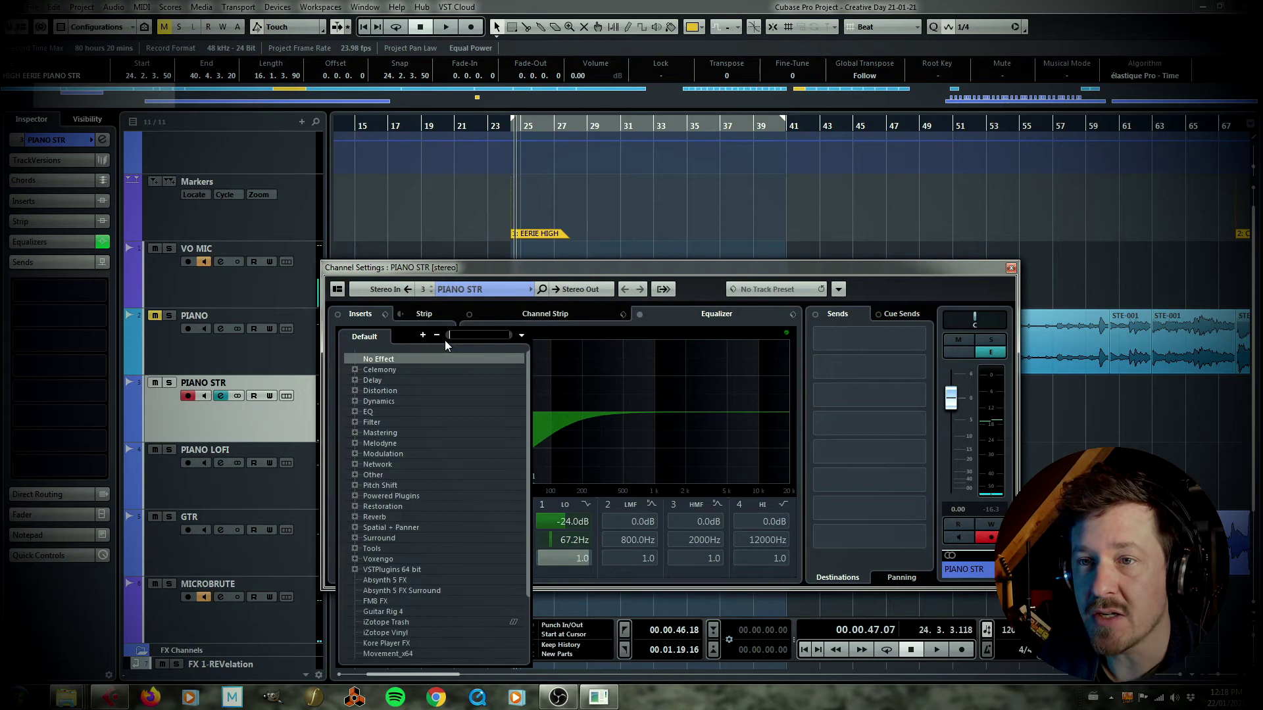
click(354, 518)
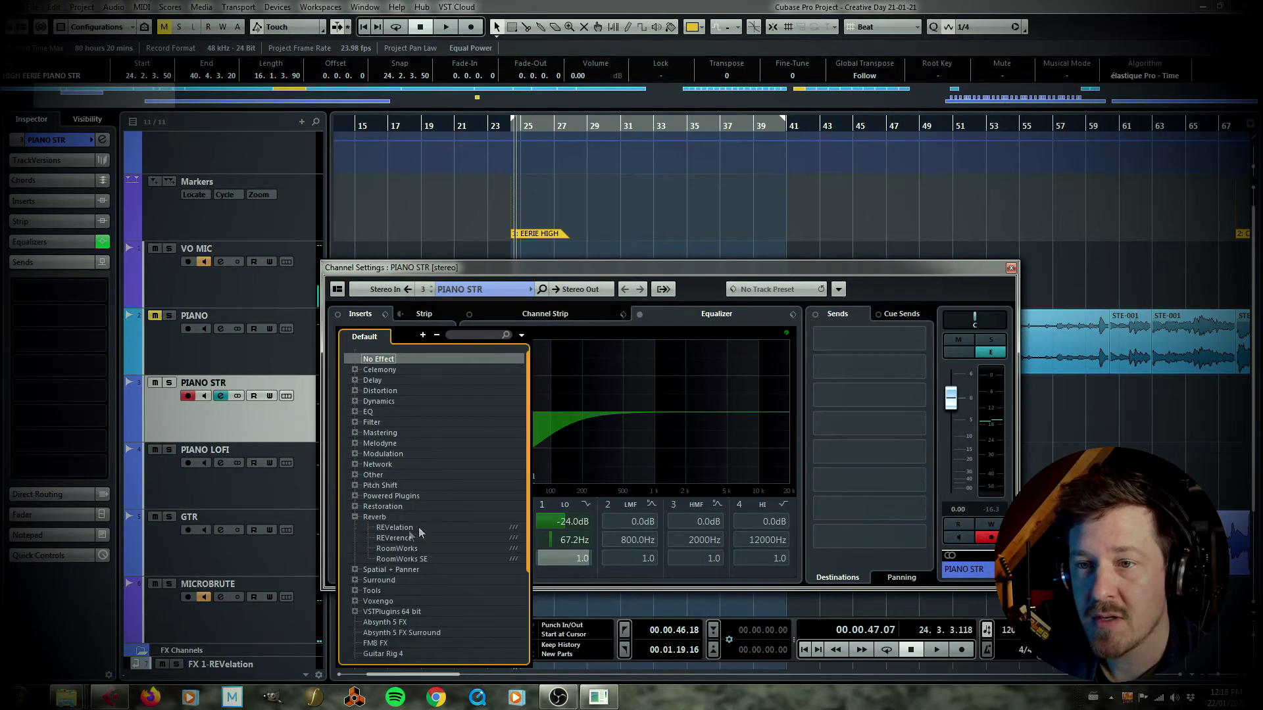
click(427, 549)
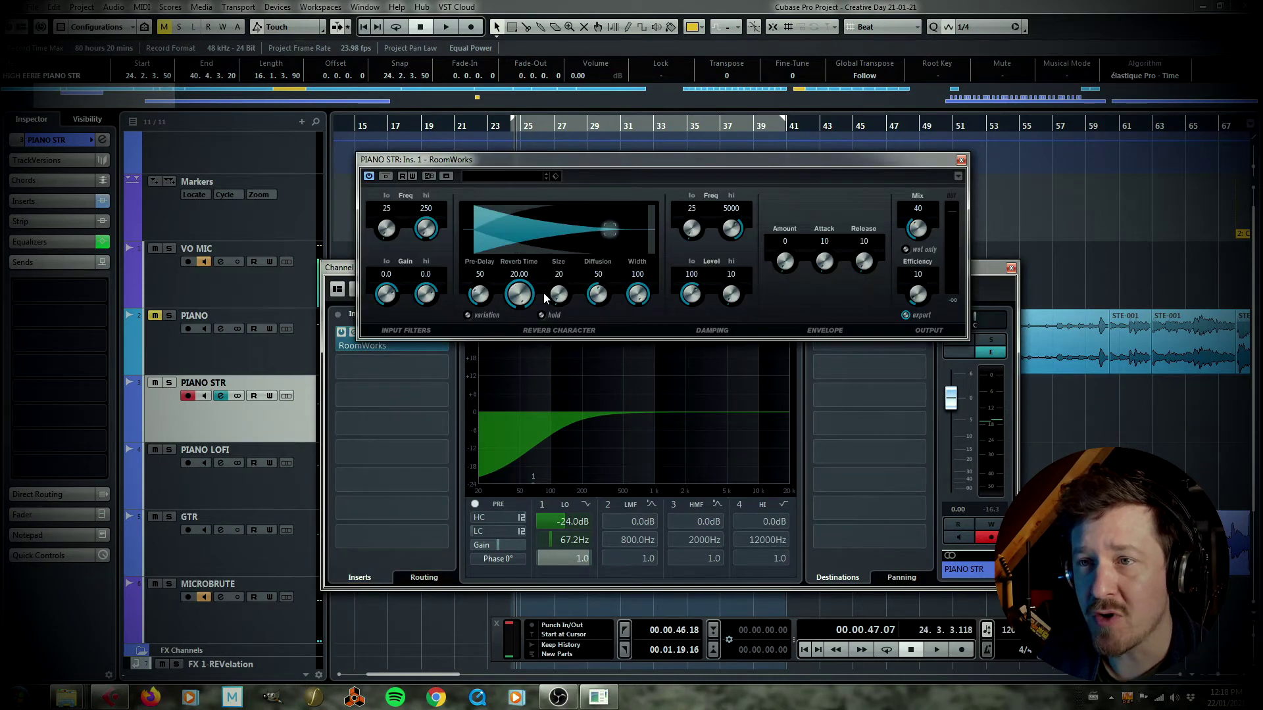
Step: Set RoomWorks' size to 144, low damping frequency to 65 and mix to 64, then close the plug-in and uncover the clips
drag(555, 297, 568, 295)
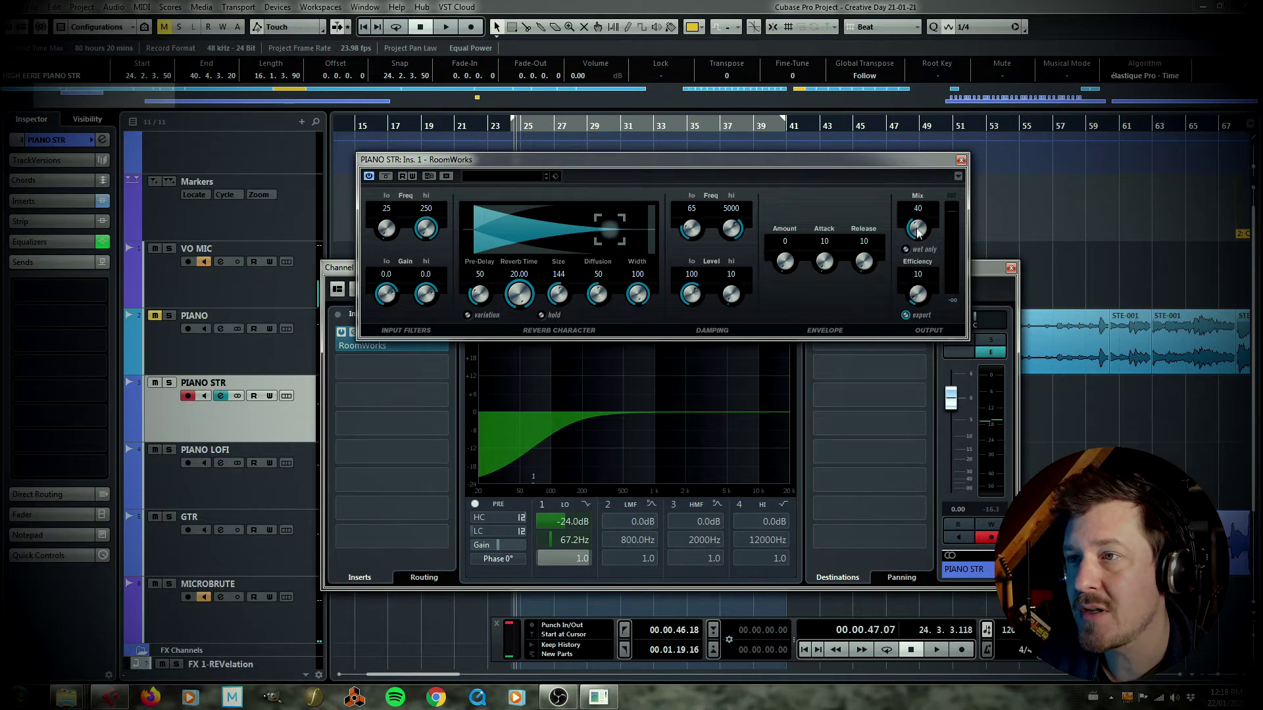
drag(919, 234, 923, 224)
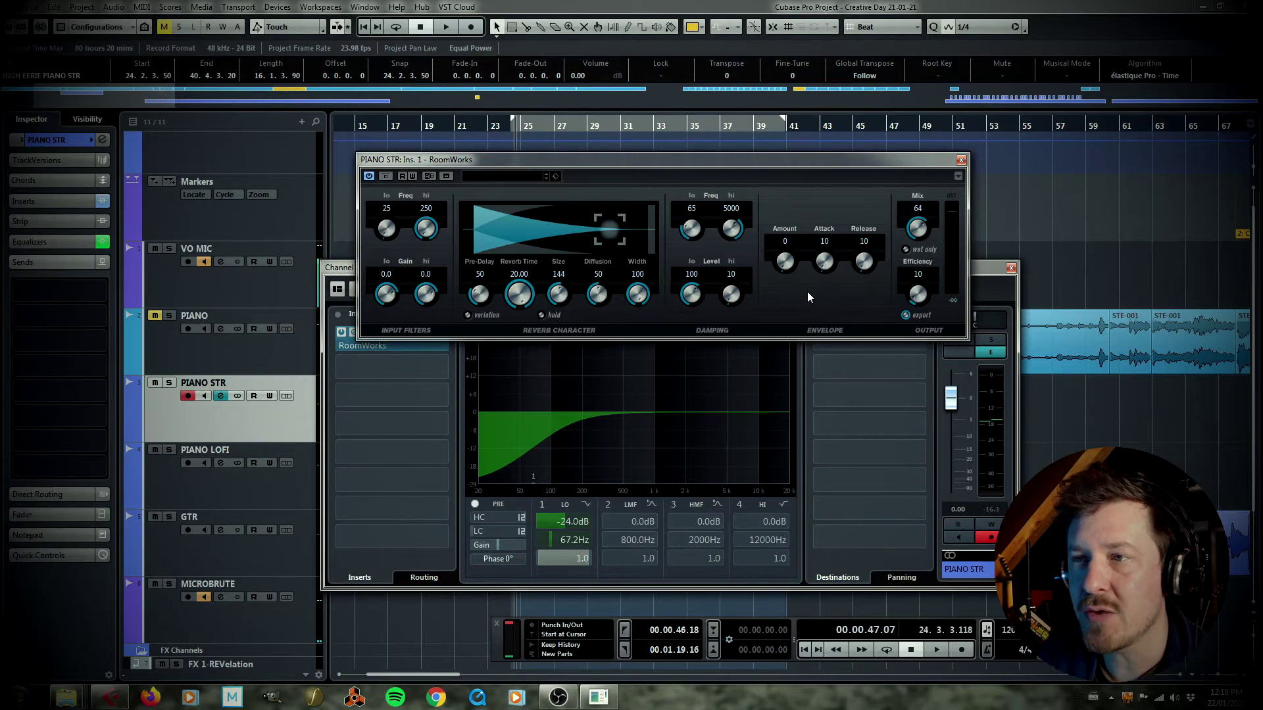
click(961, 161)
drag(668, 274, 1024, 270)
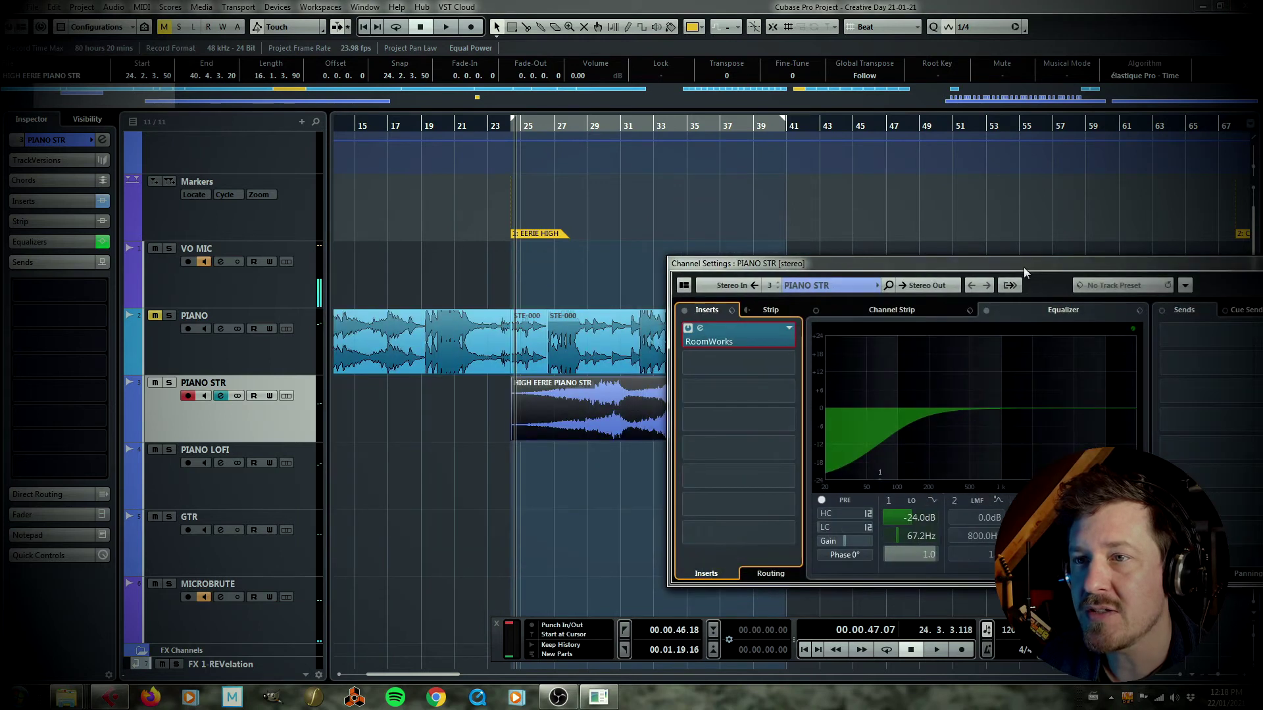
Step: Play the PIANO STR clip, raise RoomWorks' mix to 76 and stop playback
key(space)
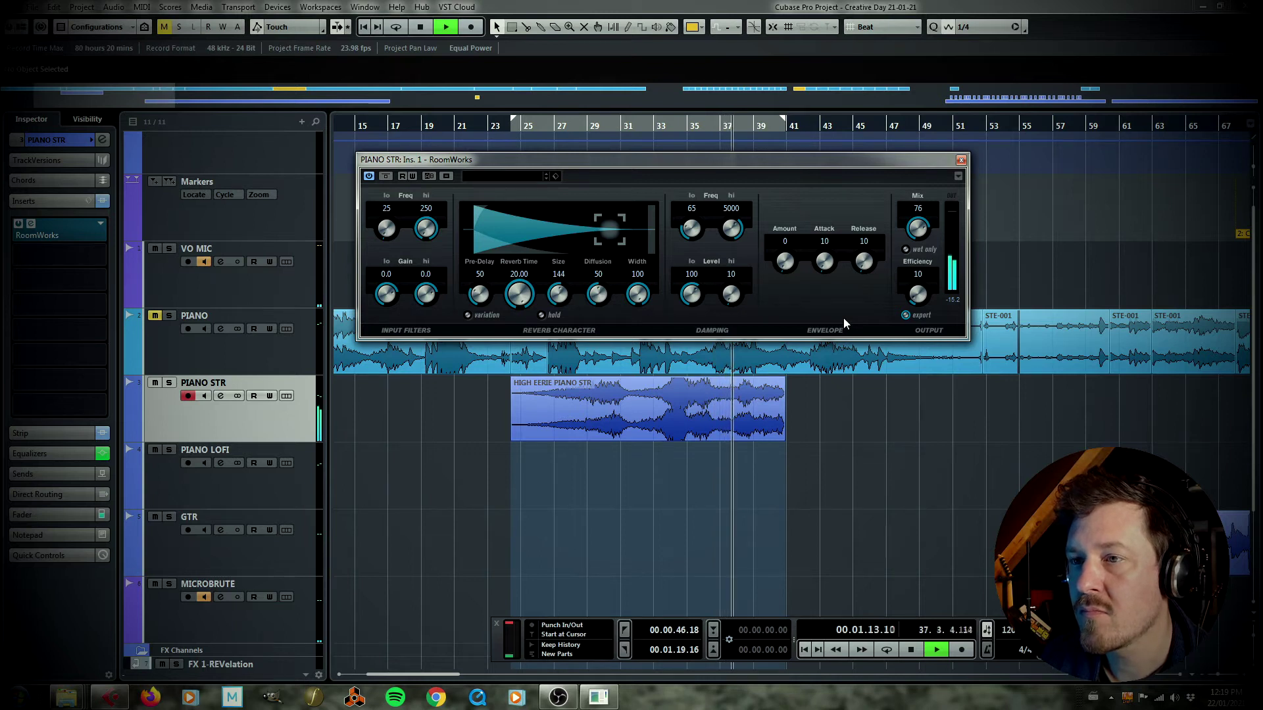
key(space)
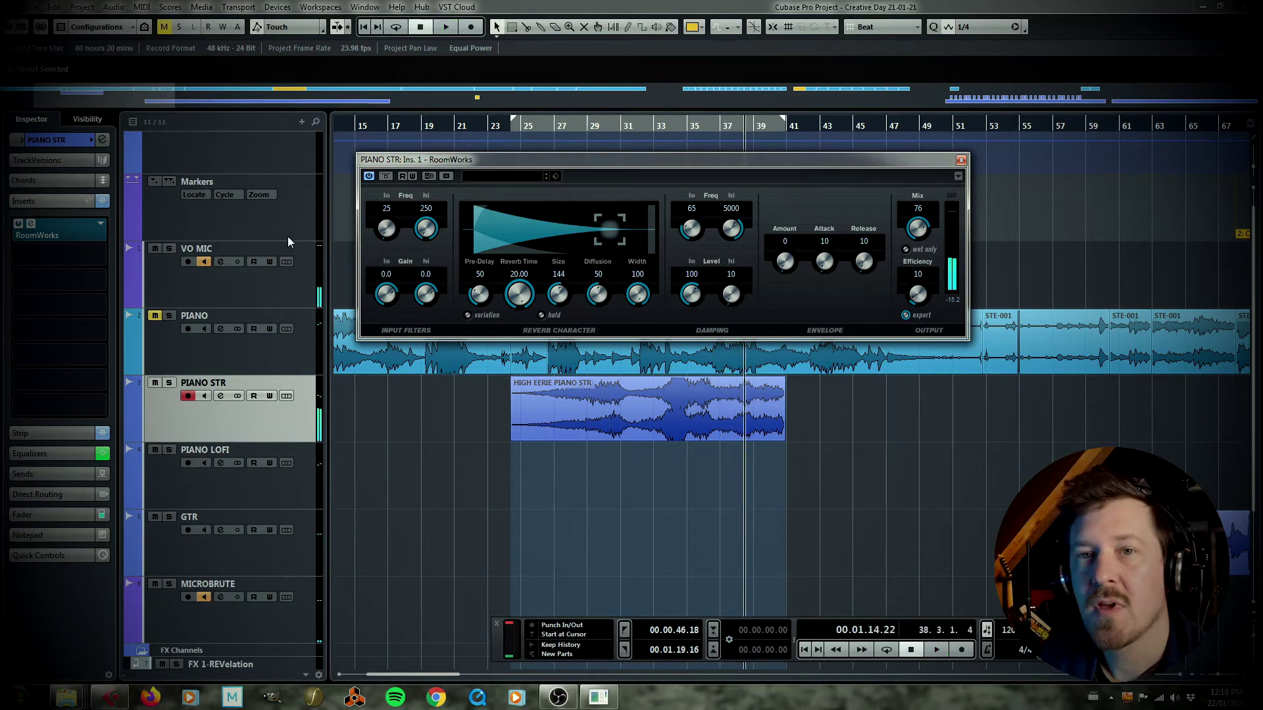
Step: Move RoomWorks to PIANO STR's second insert slot and add DualFilter in the first slot with its position at -34.7
drag(52, 235, 65, 260)
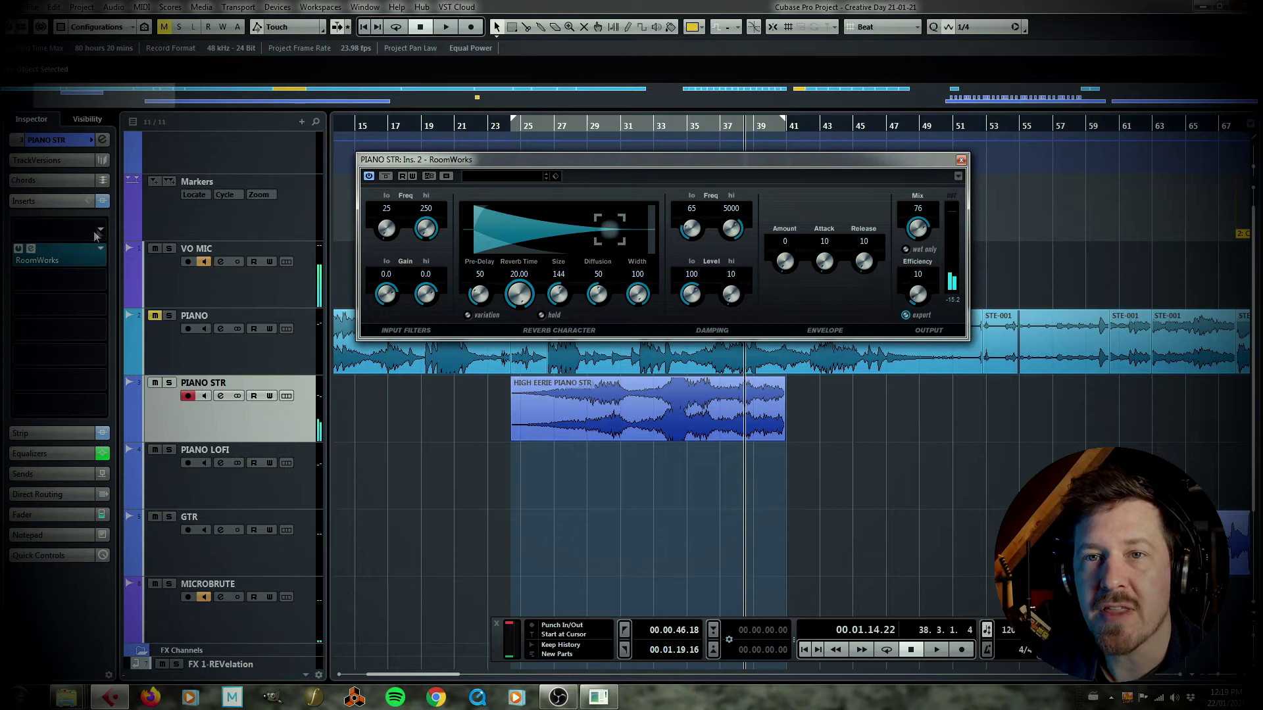
click(100, 231)
text(DUAL)
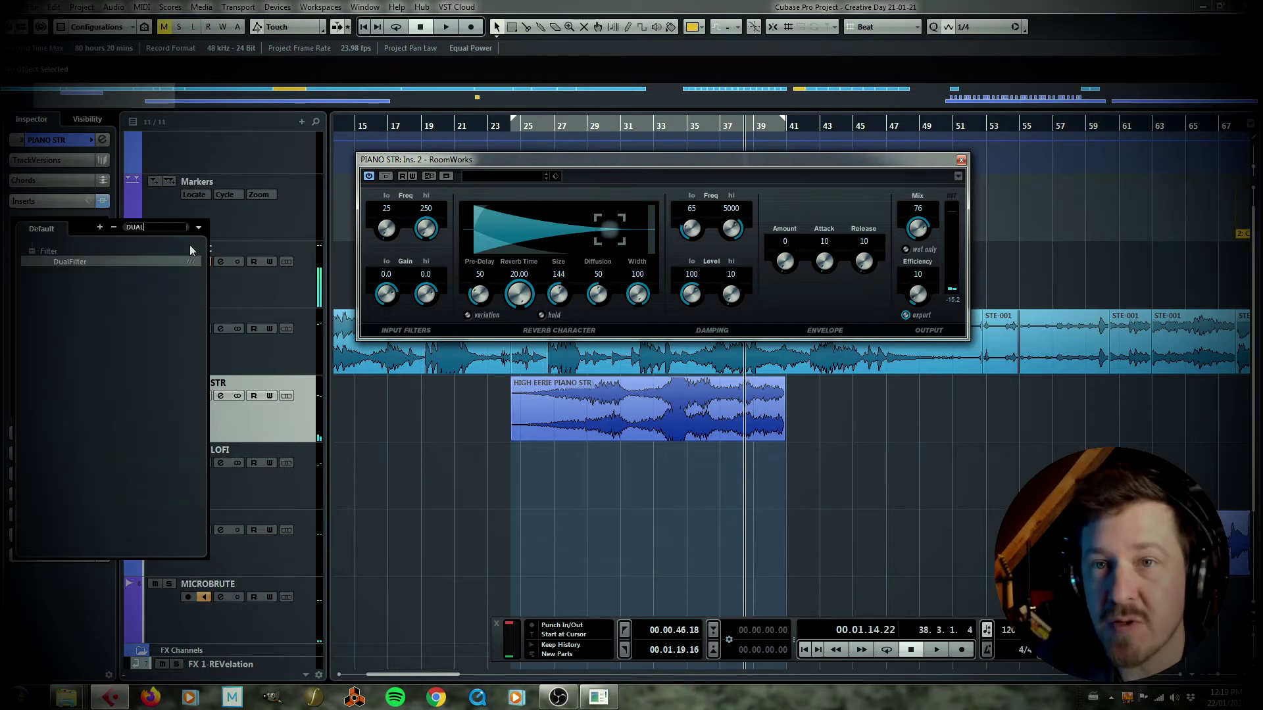
click(121, 263)
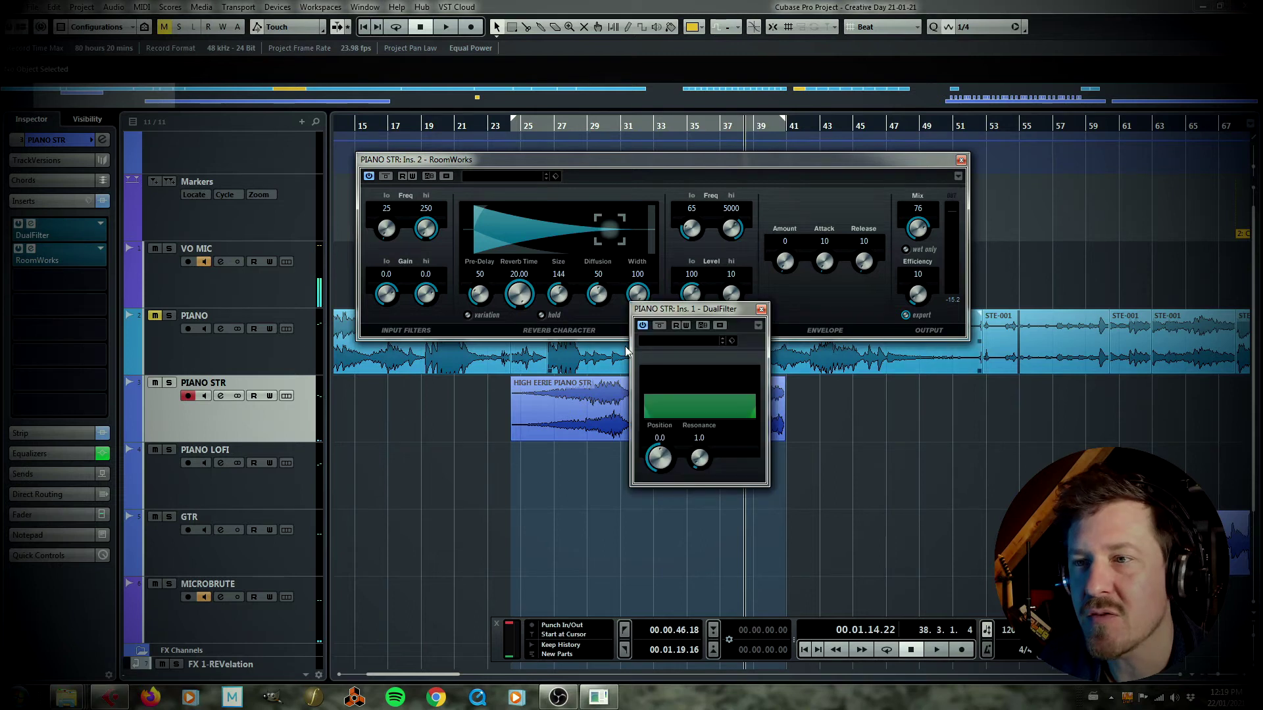
drag(675, 468, 673, 463)
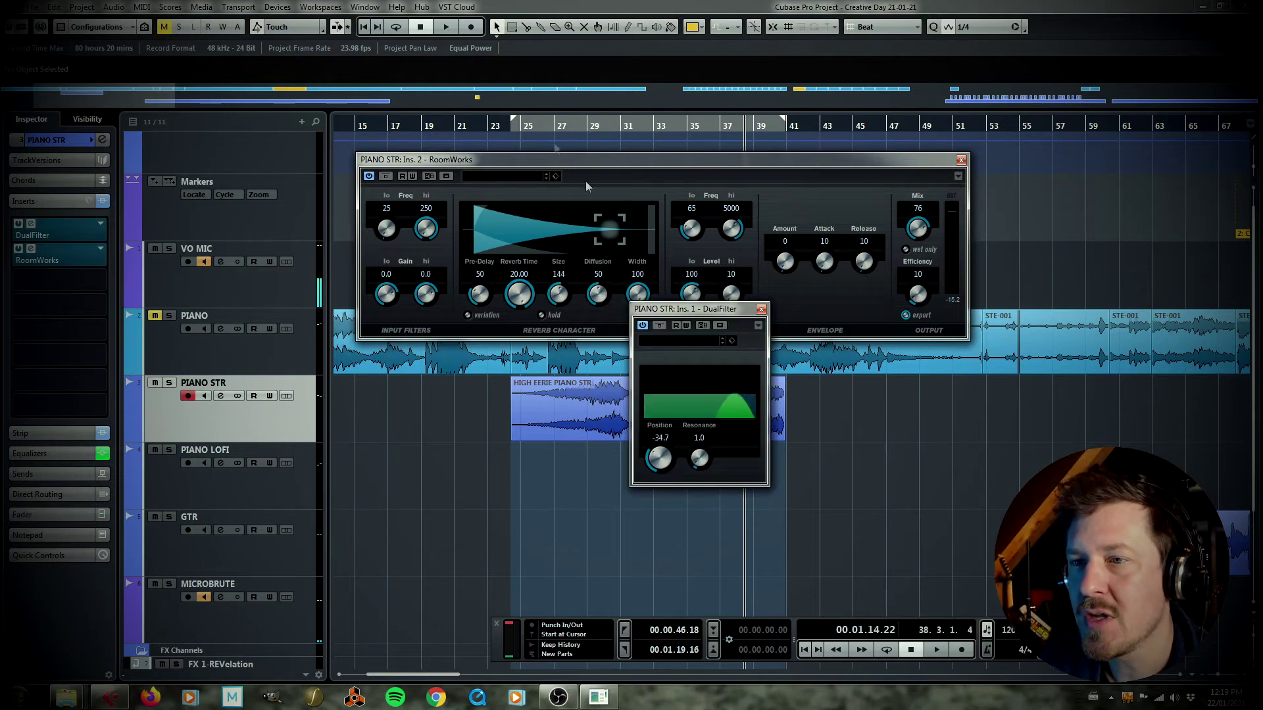
Step: Replay the clip from its start with DualFilter's position at -32.7, then close both plug-in windows and stop playback
key(KP_1)
key(space)
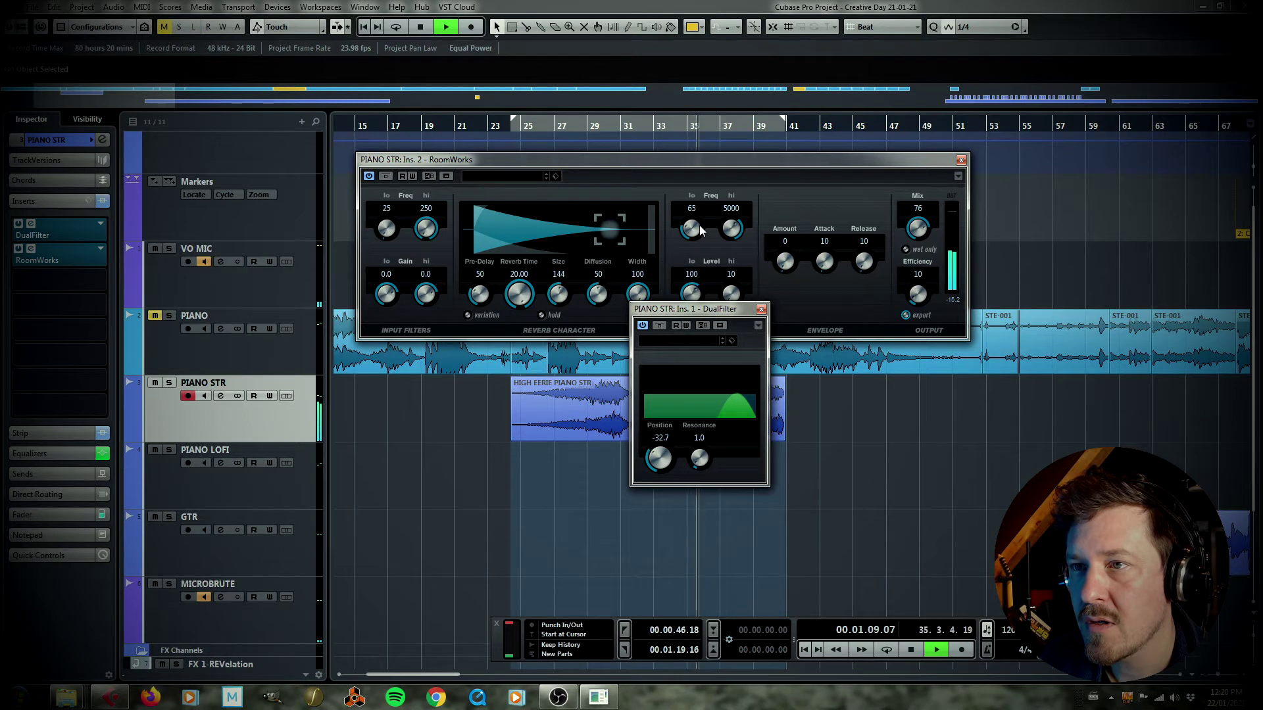
click(961, 160)
click(761, 309)
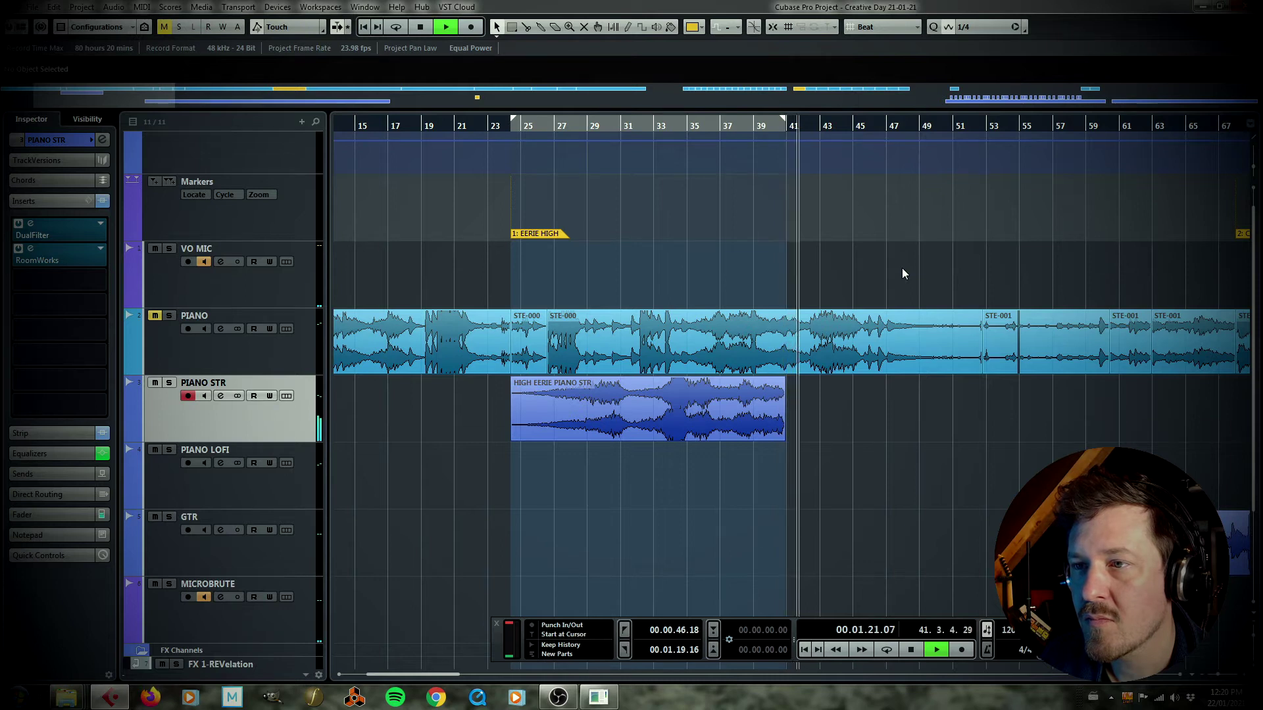
click(694, 386)
key(space)
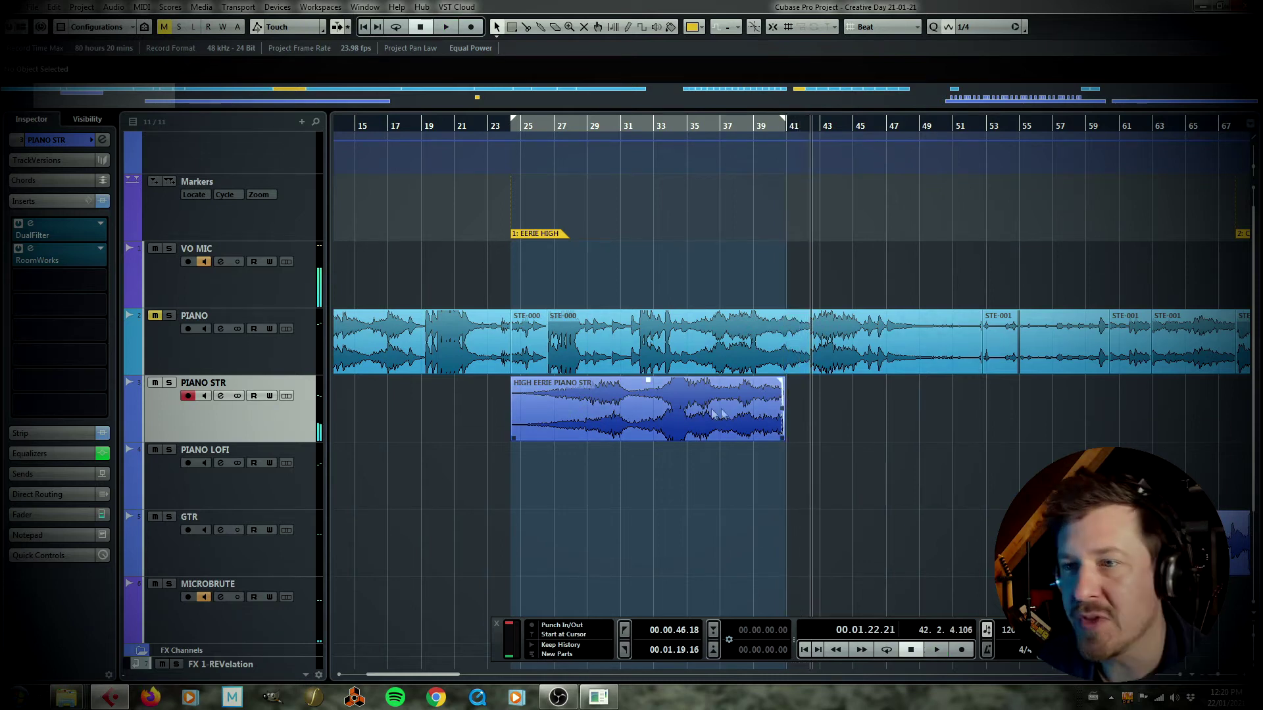
Step: Split the HIGH EERIE PIANO STR clip near bar 30 and place a copy of its first part directly after that part
alt+click(615, 423)
drag(627, 424, 565, 414)
Step: Reverse the copied clip part on PIANO STR as a new version
right_click(567, 413)
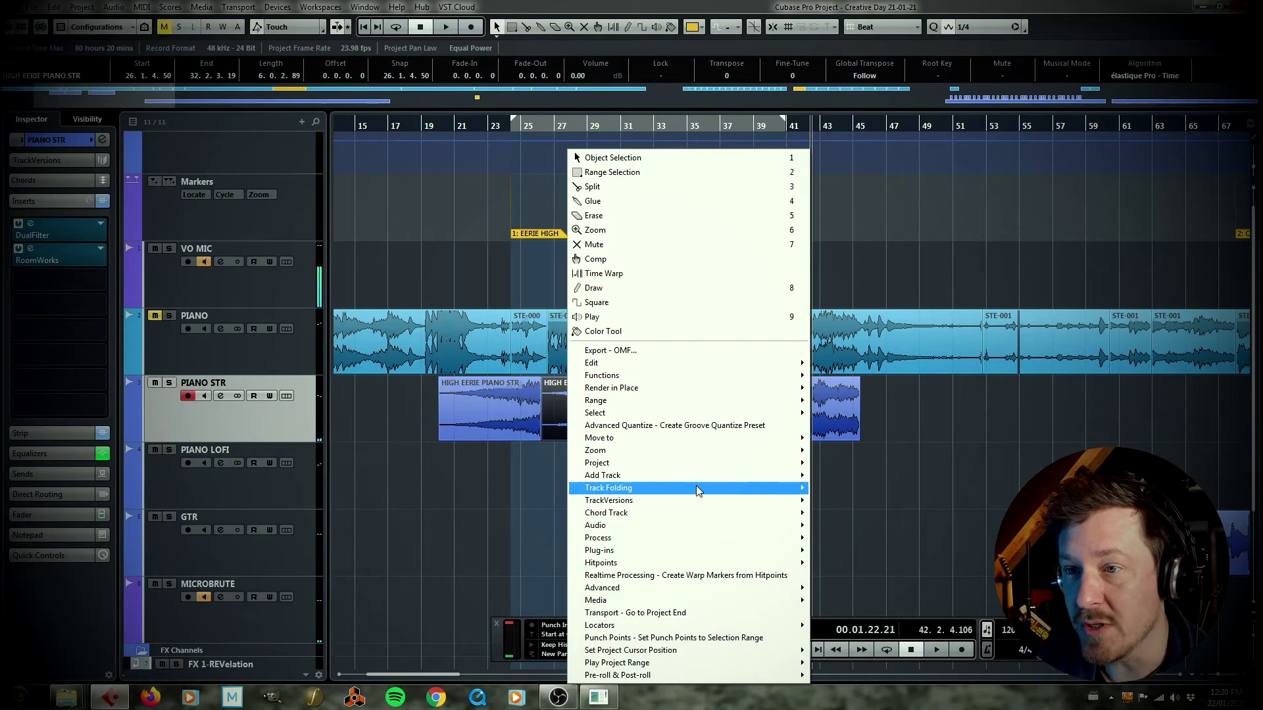
mouse_move(696, 487)
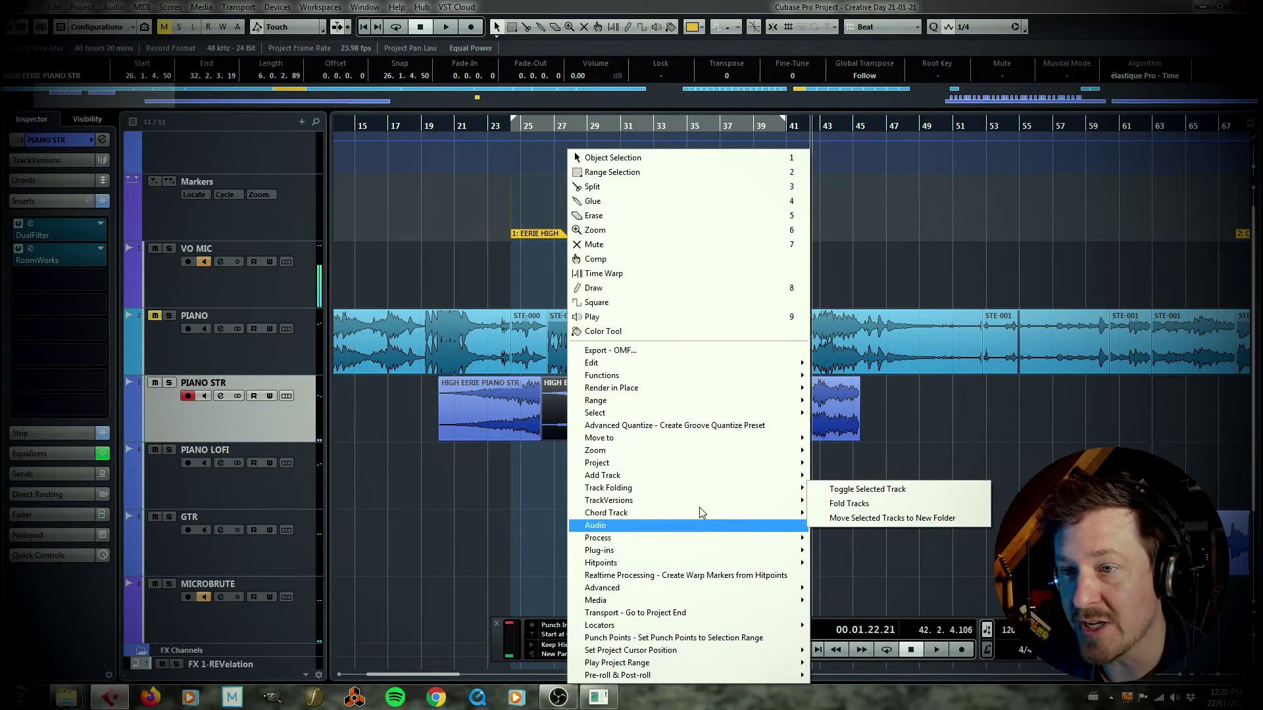
mouse_move(732, 540)
click(845, 494)
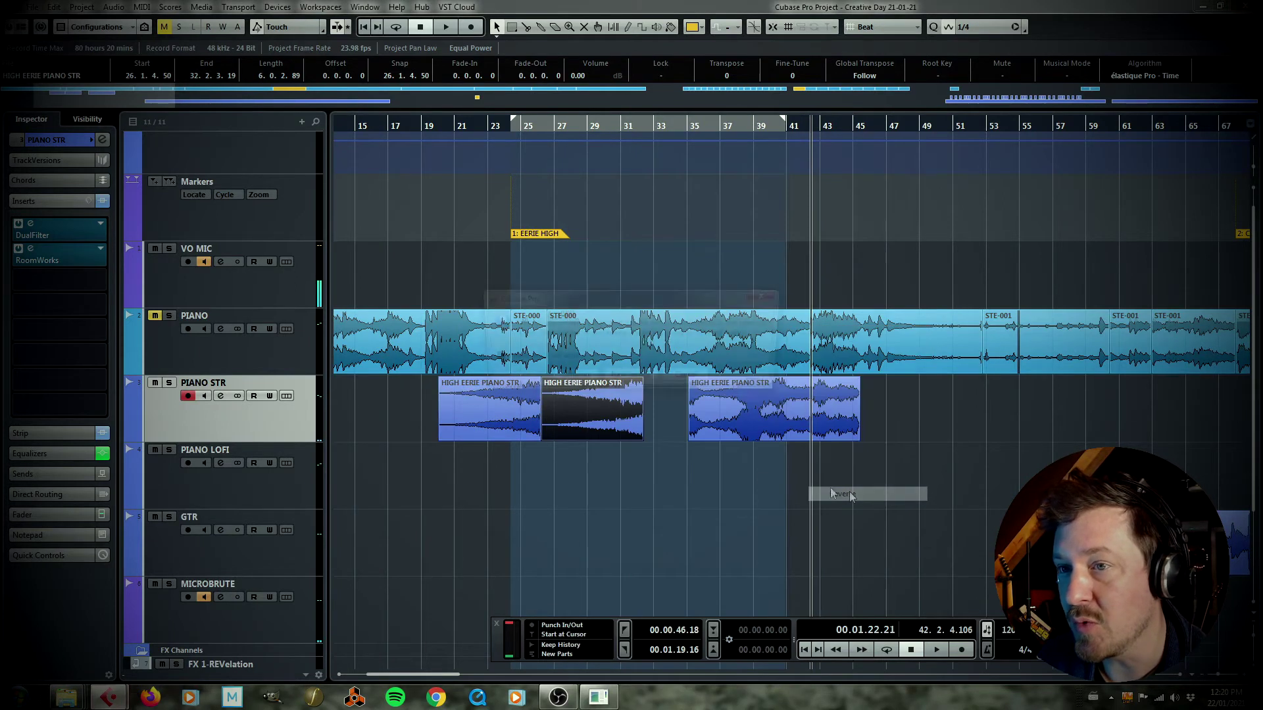
click(646, 381)
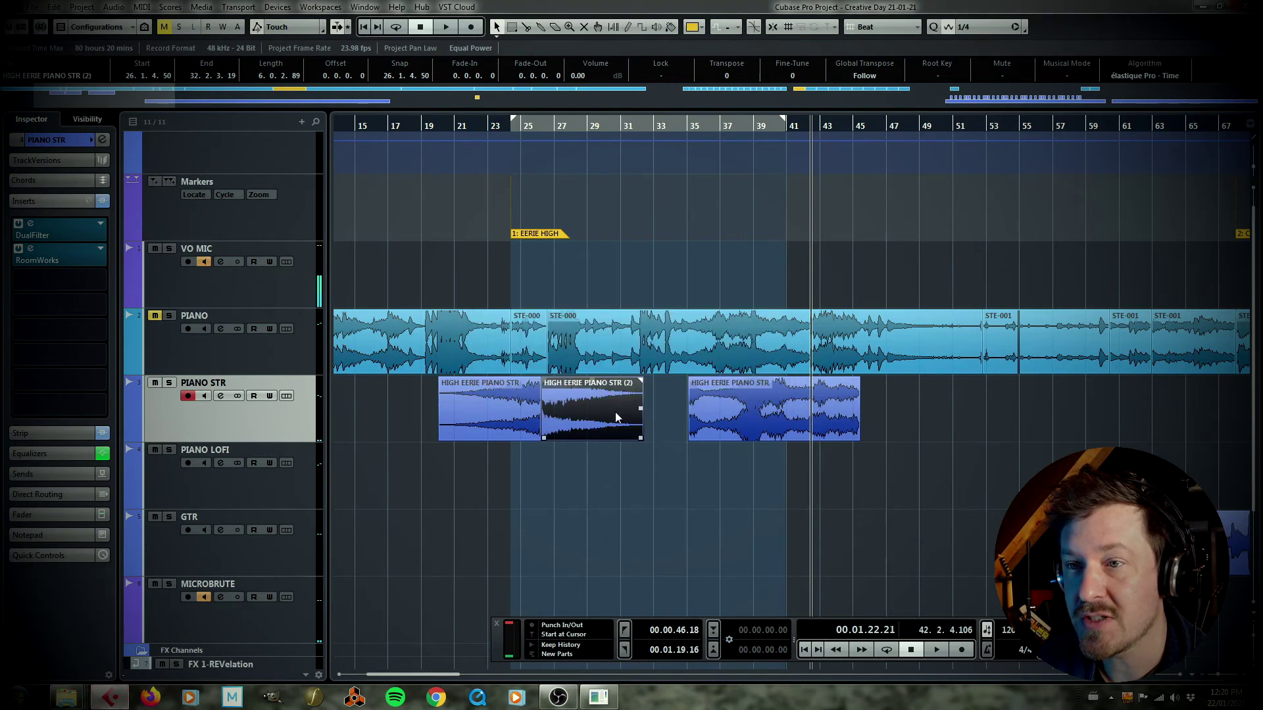
Step: Overlap the reversed copy with the first clip part using a crossfade and play the pair from its start
drag(617, 417, 492, 423)
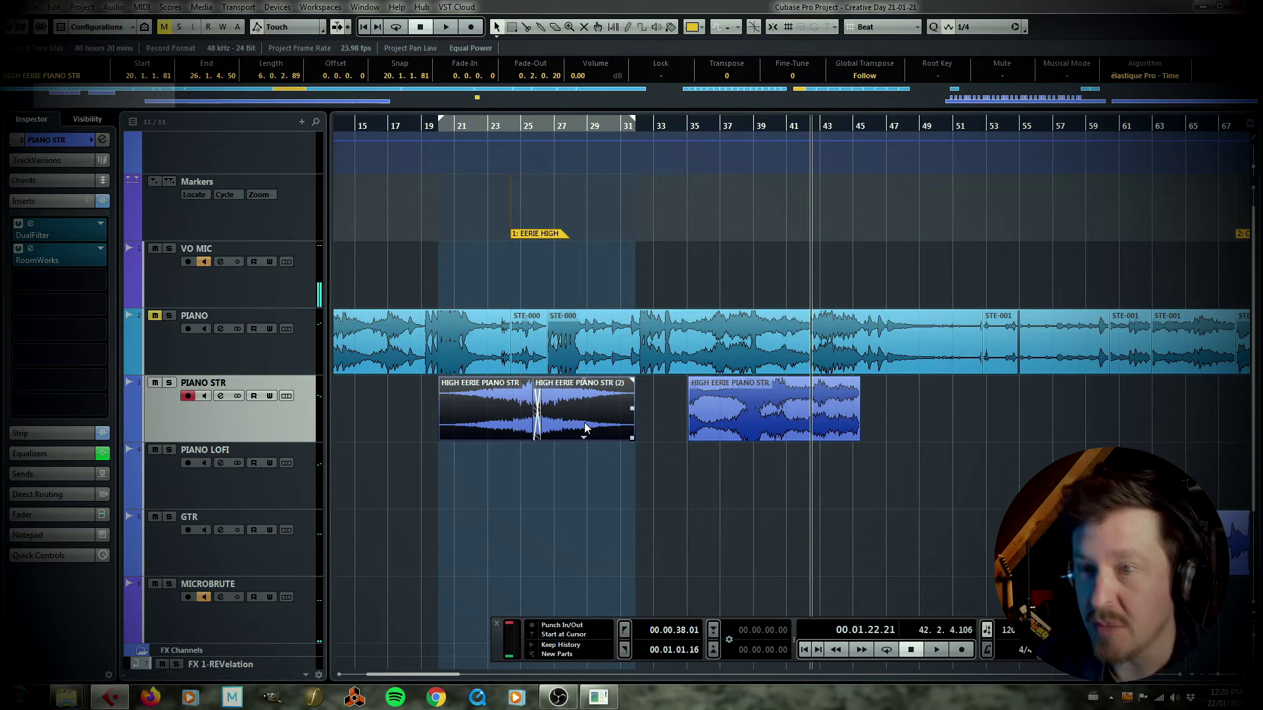
key(l)
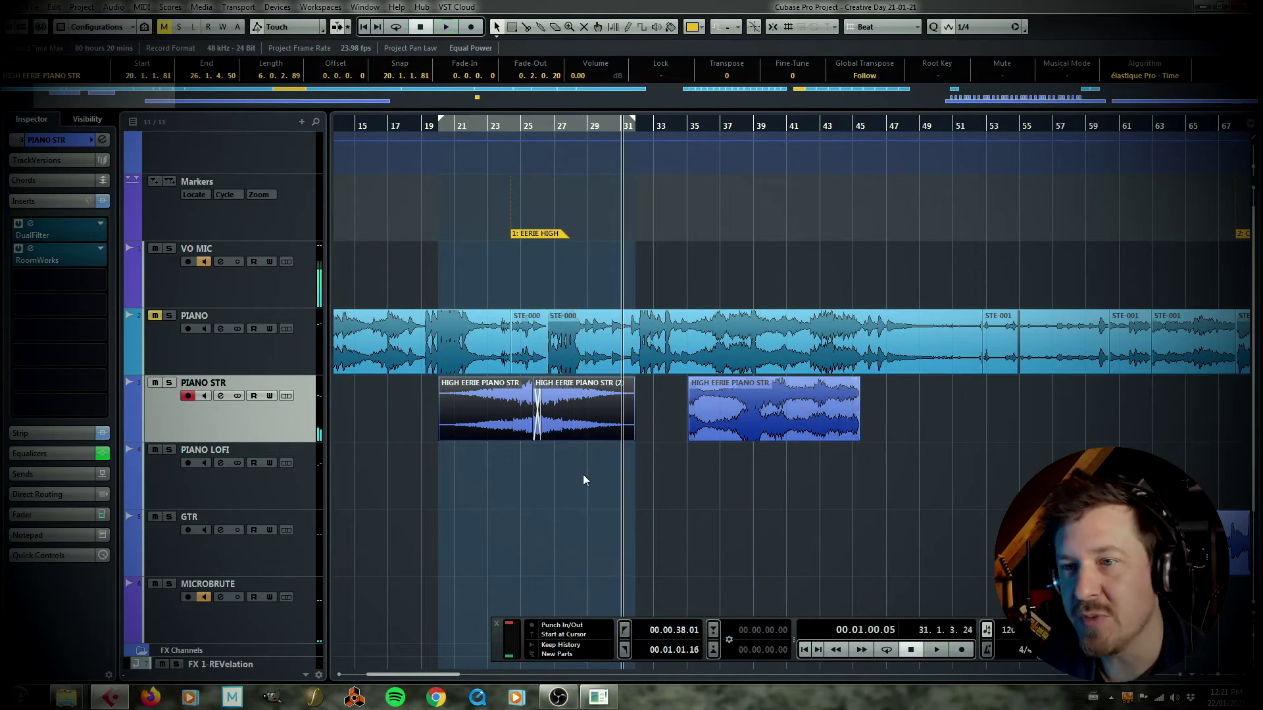
Step: Deselect the clips, unmute the PIANO track, mute PIANO STR and start playback
key(g)
key(g)
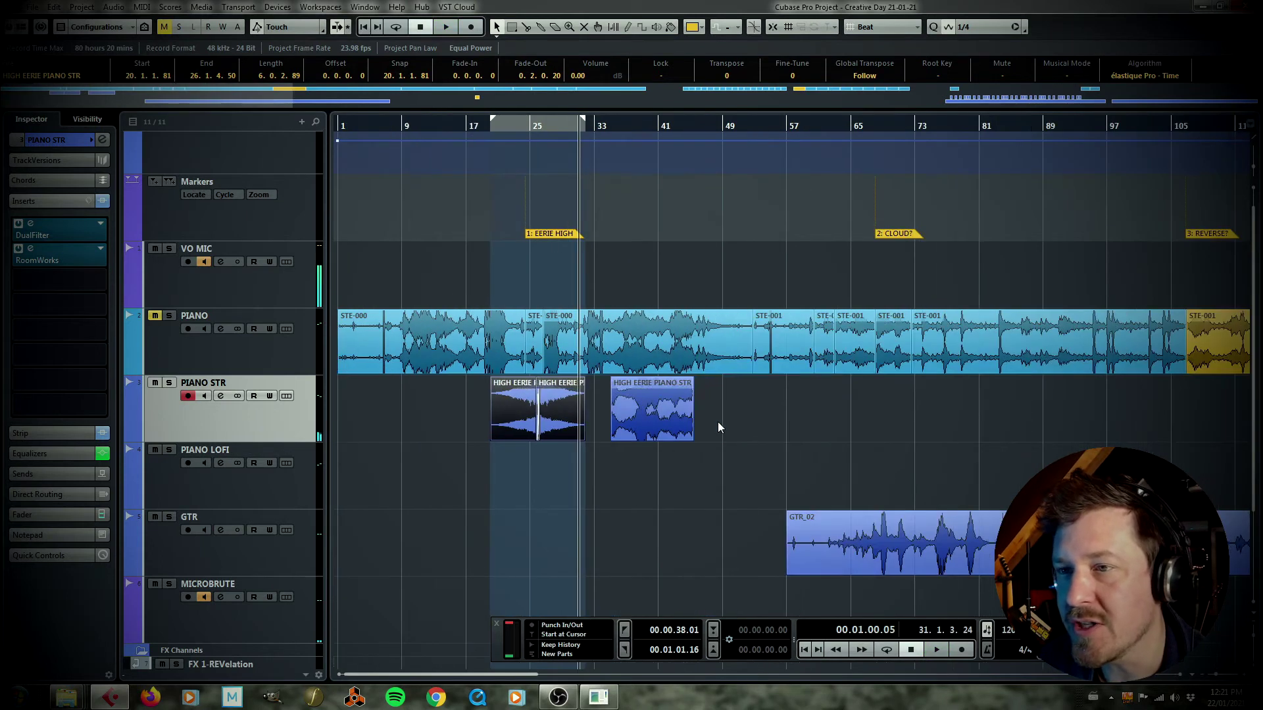
click(696, 511)
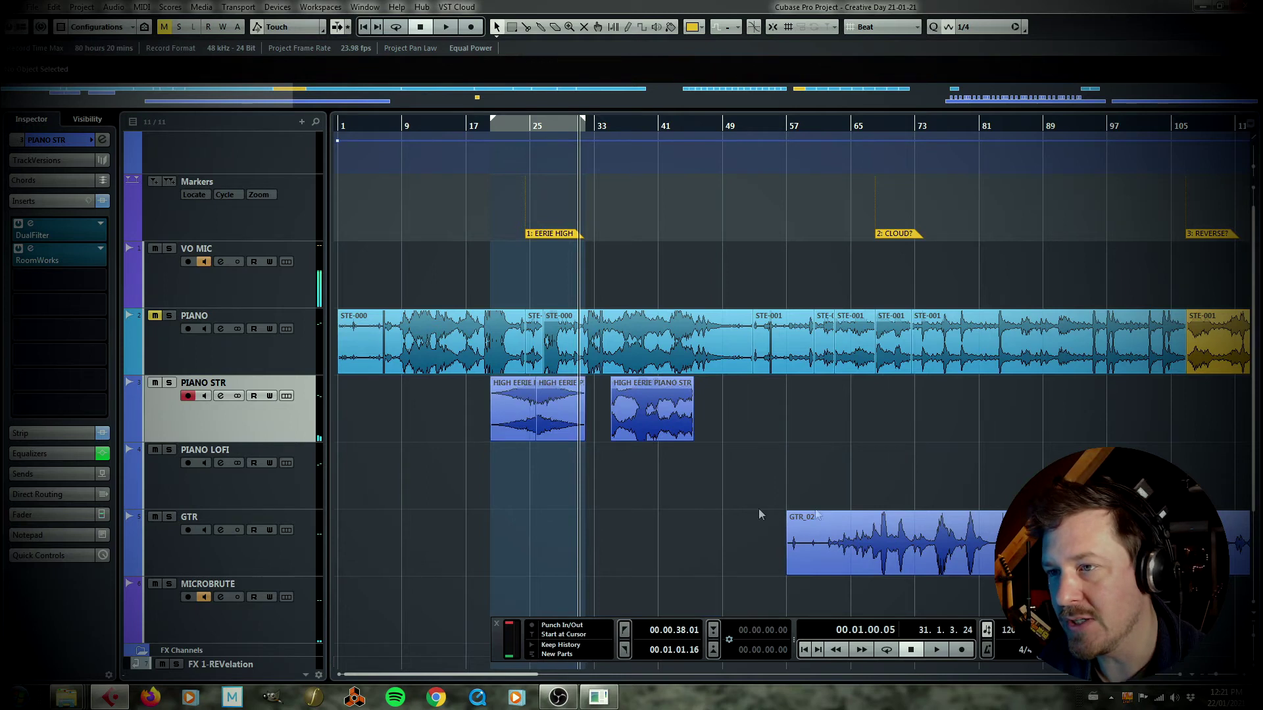
scroll(956, 471, right, 2)
scroll(956, 471, right, 1)
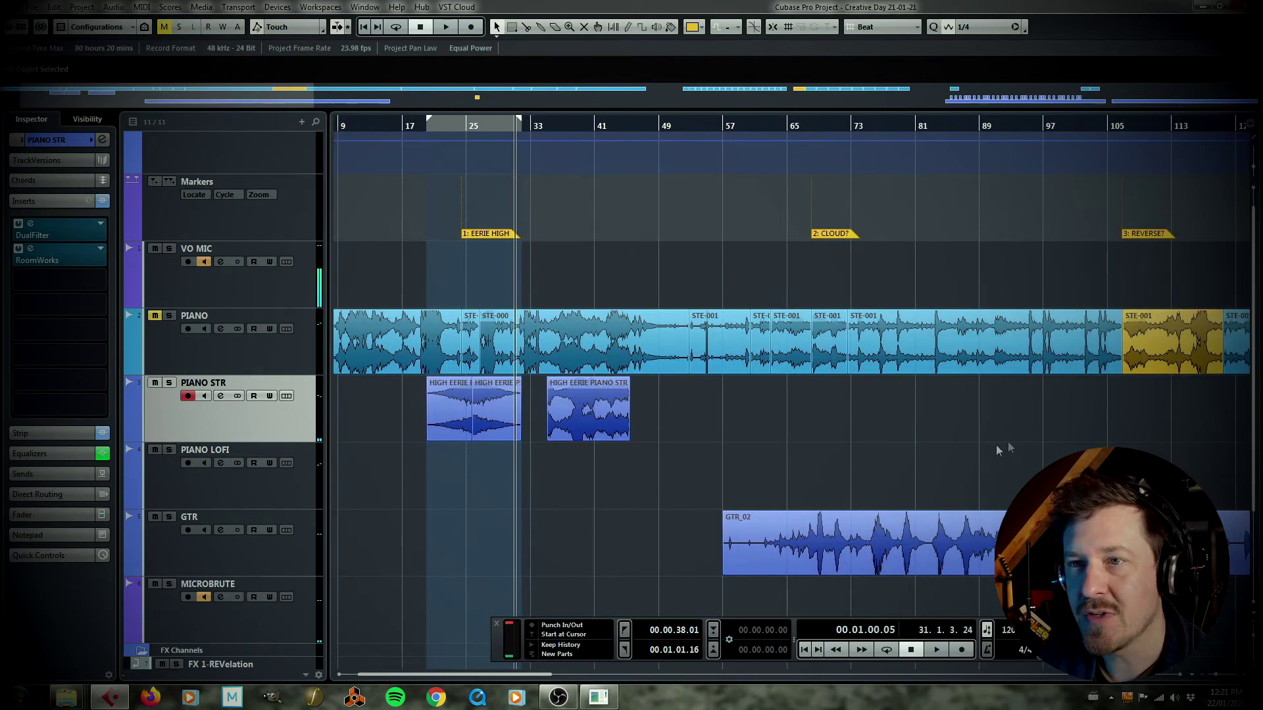
drag(996, 449, 745, 446)
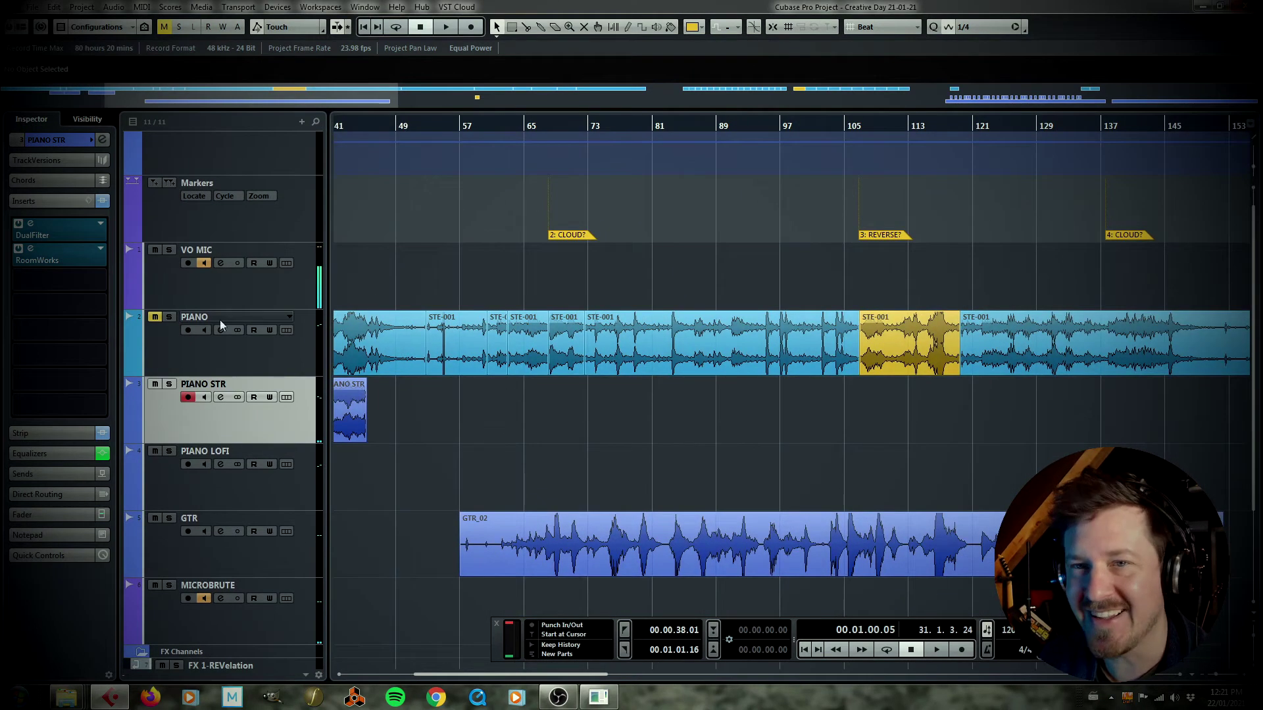
drag(426, 284, 672, 288)
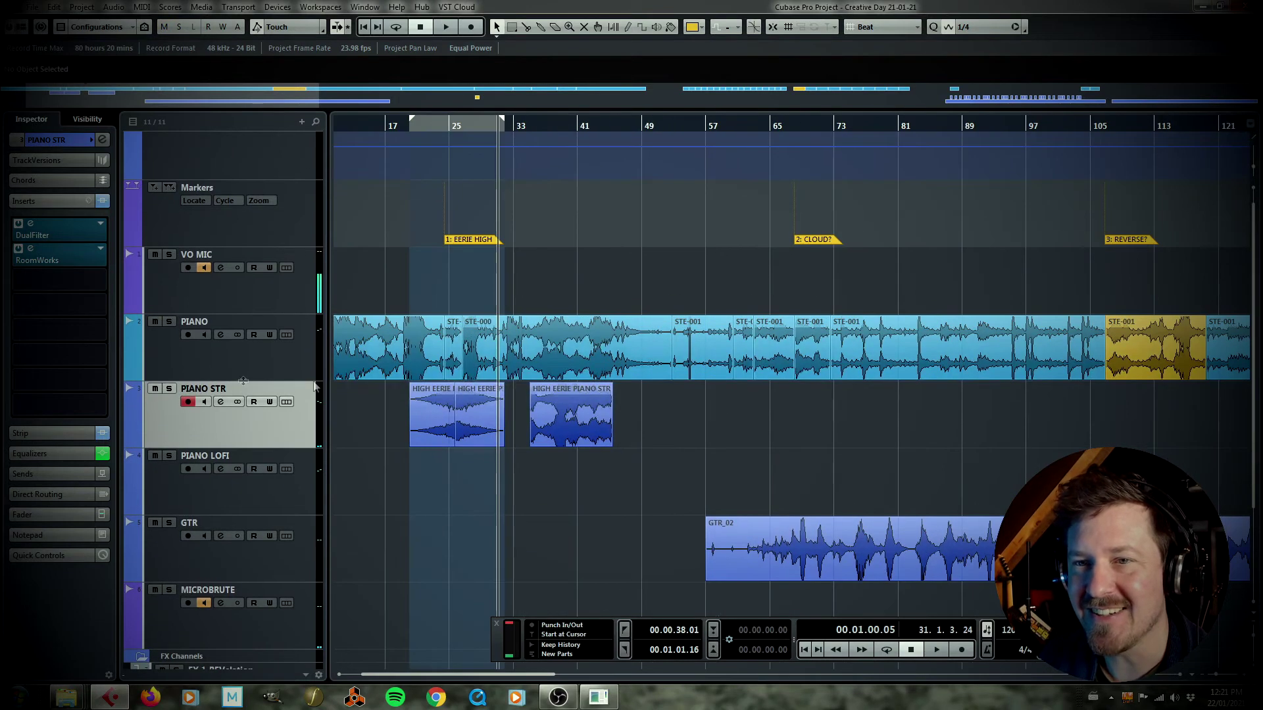
key(space)
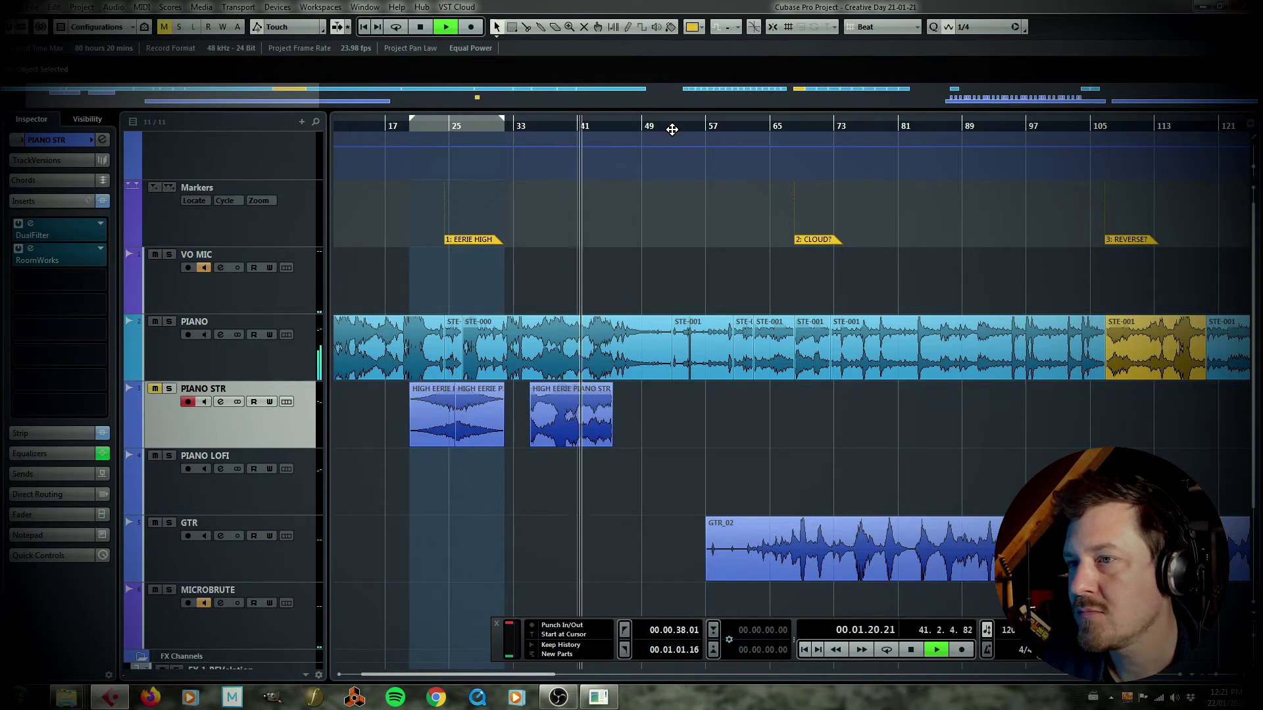
Step: Continue playback from about bar 57, mute the GTR track and stop playback
click(705, 127)
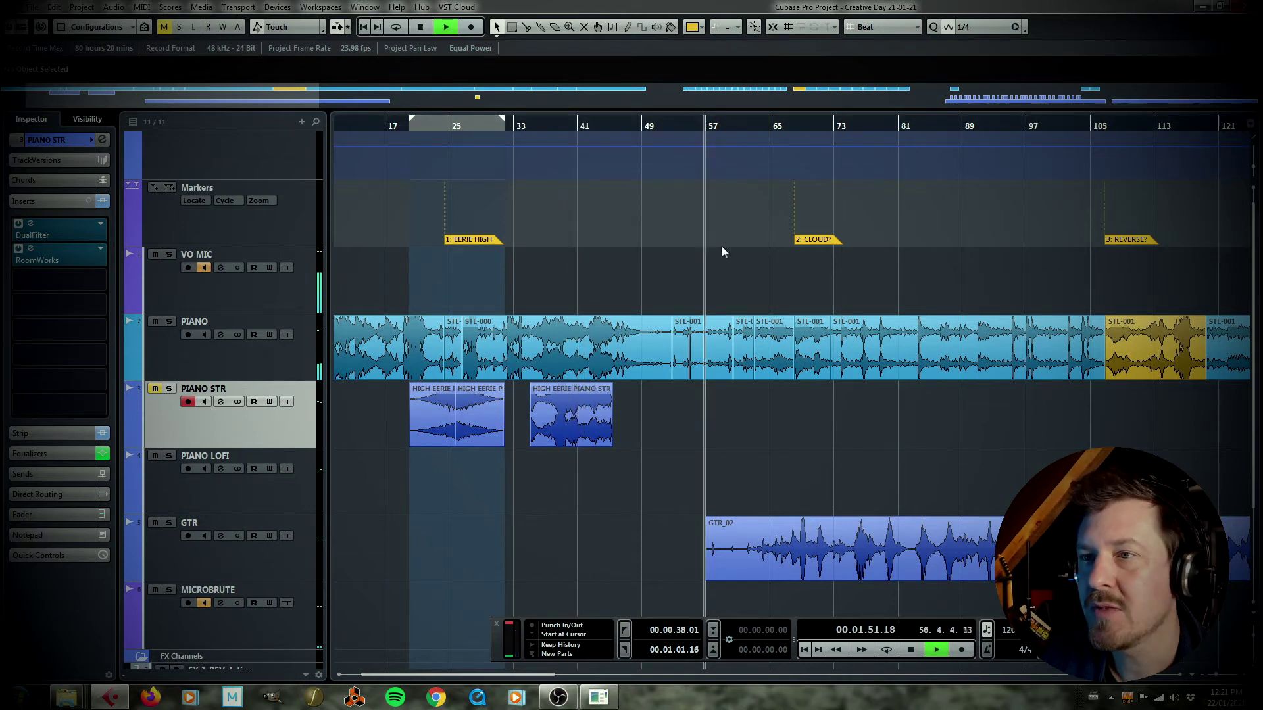
drag(721, 246, 499, 242)
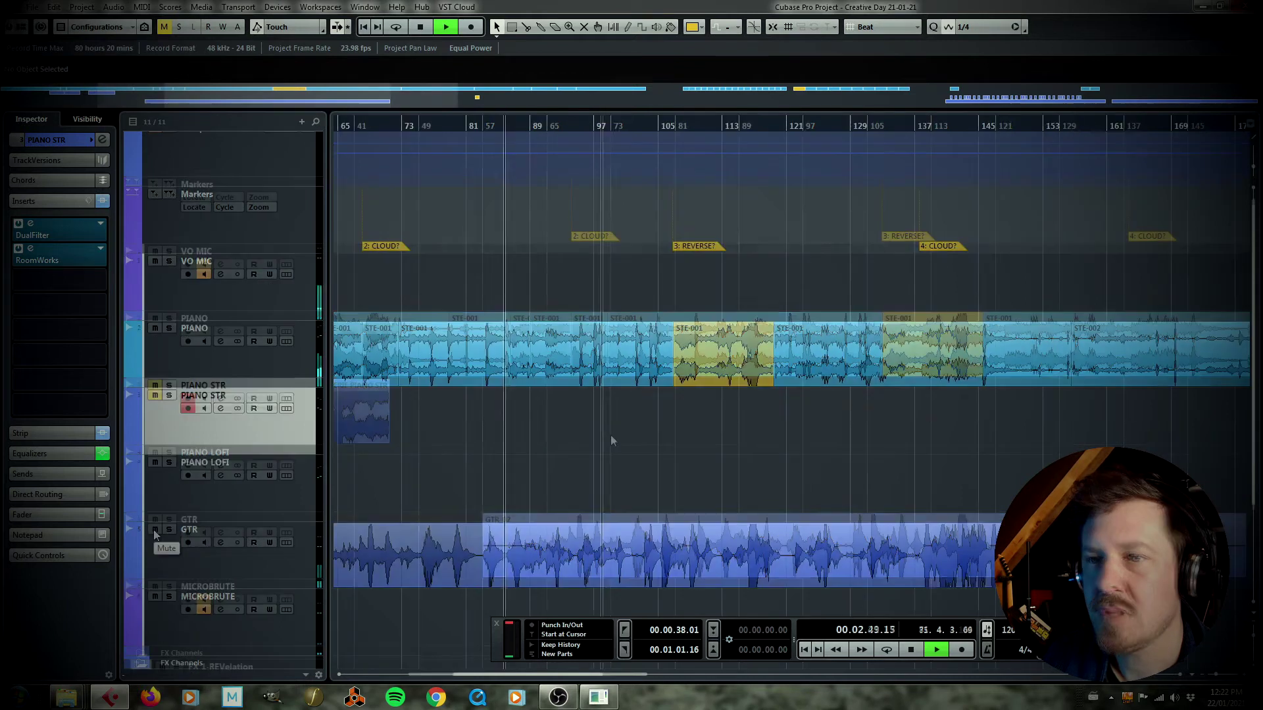
click(156, 530)
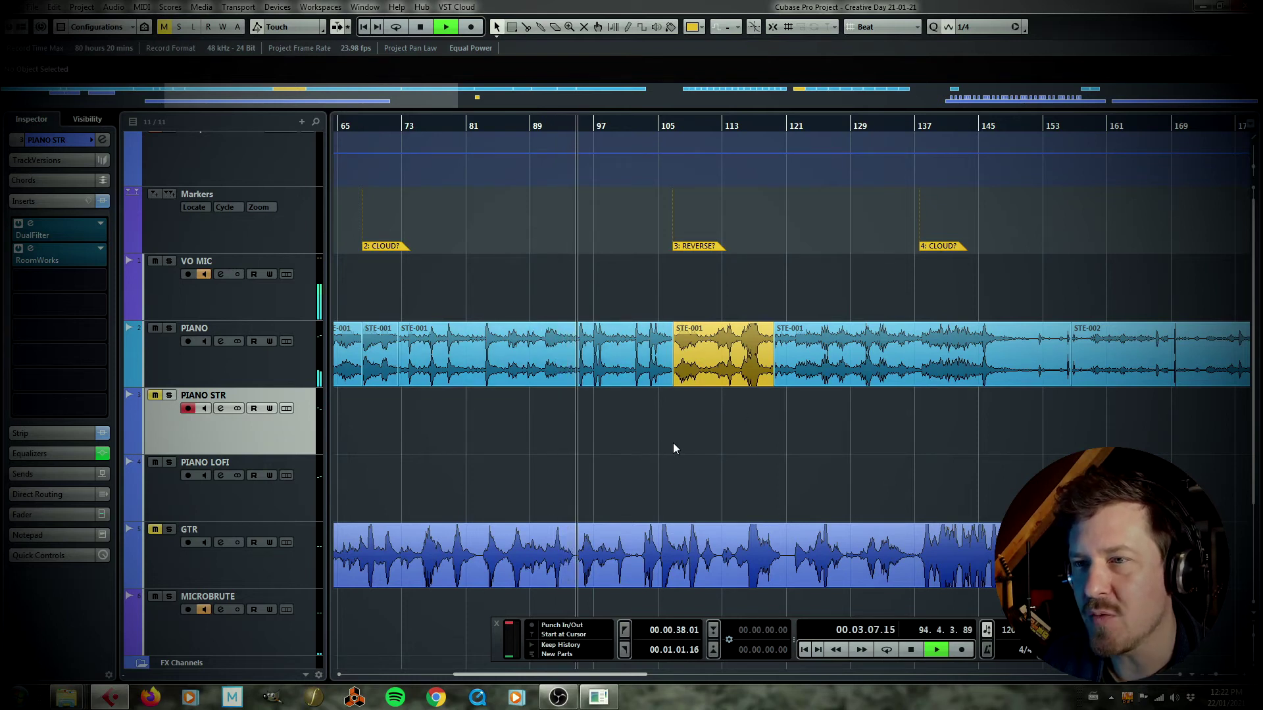
key(space)
Step: Set the locators to the yellow STE-001 clip at the REVERSE? marker, play that range and stop playback
click(727, 365)
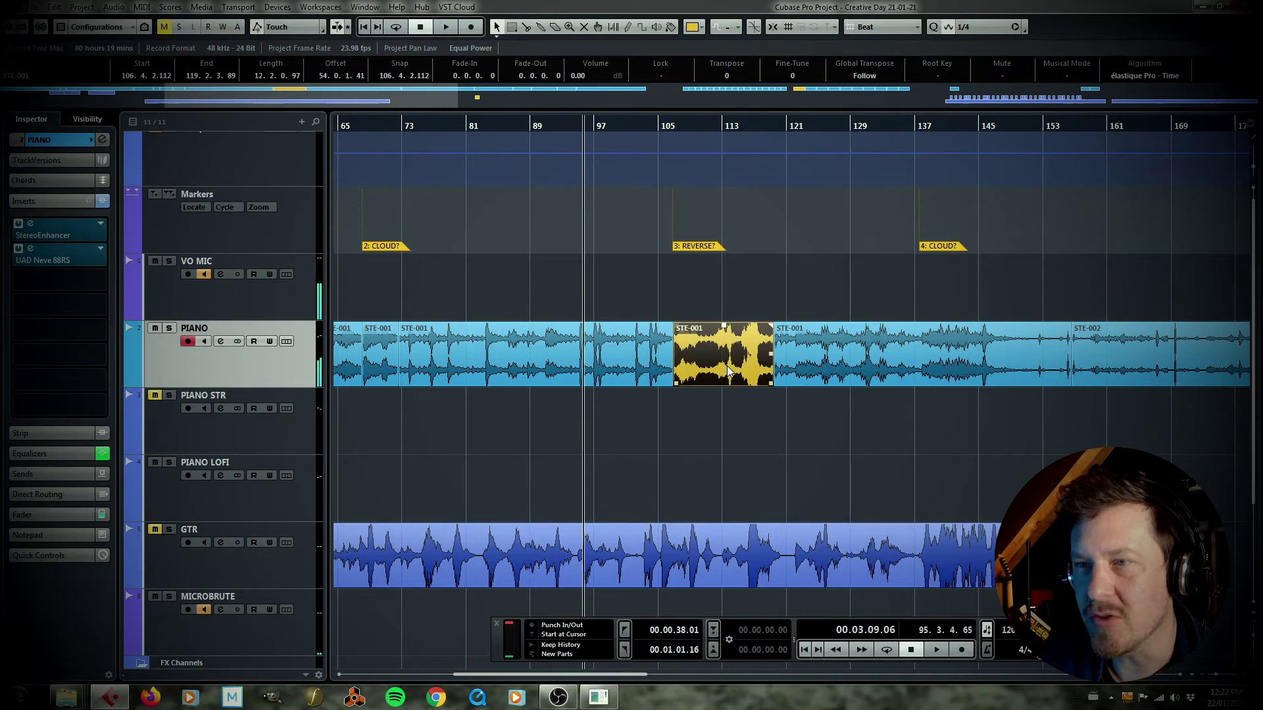
key(p)
key(alt+space)
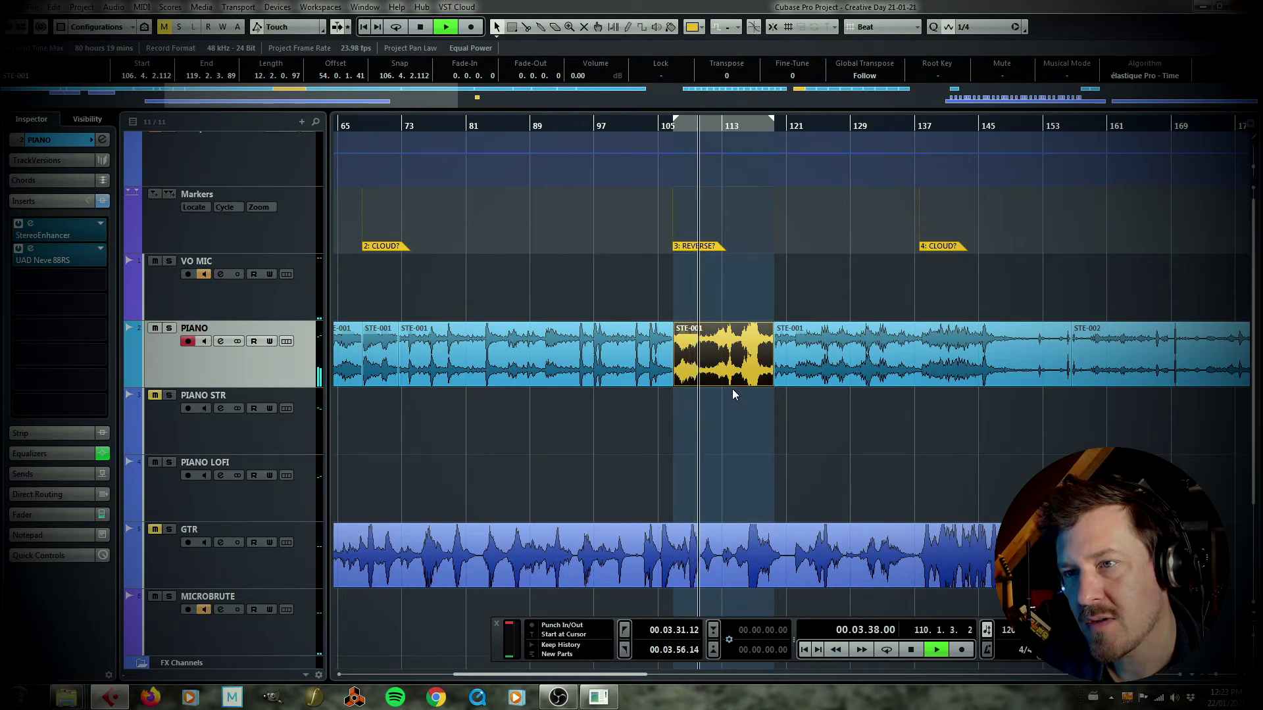
click(742, 367)
key(space)
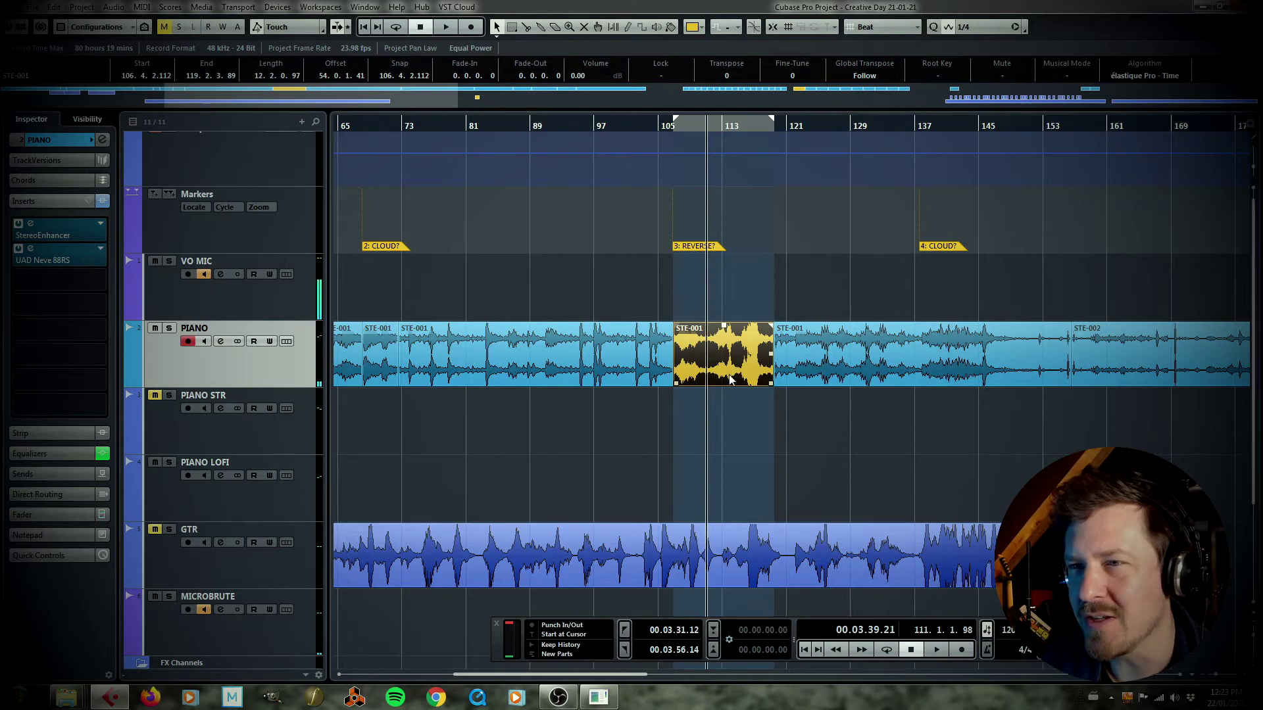
Step: Move the yellow STE-001 clip from PIANO down to PIANO STR and reverse it as a new version
drag(730, 379, 726, 439)
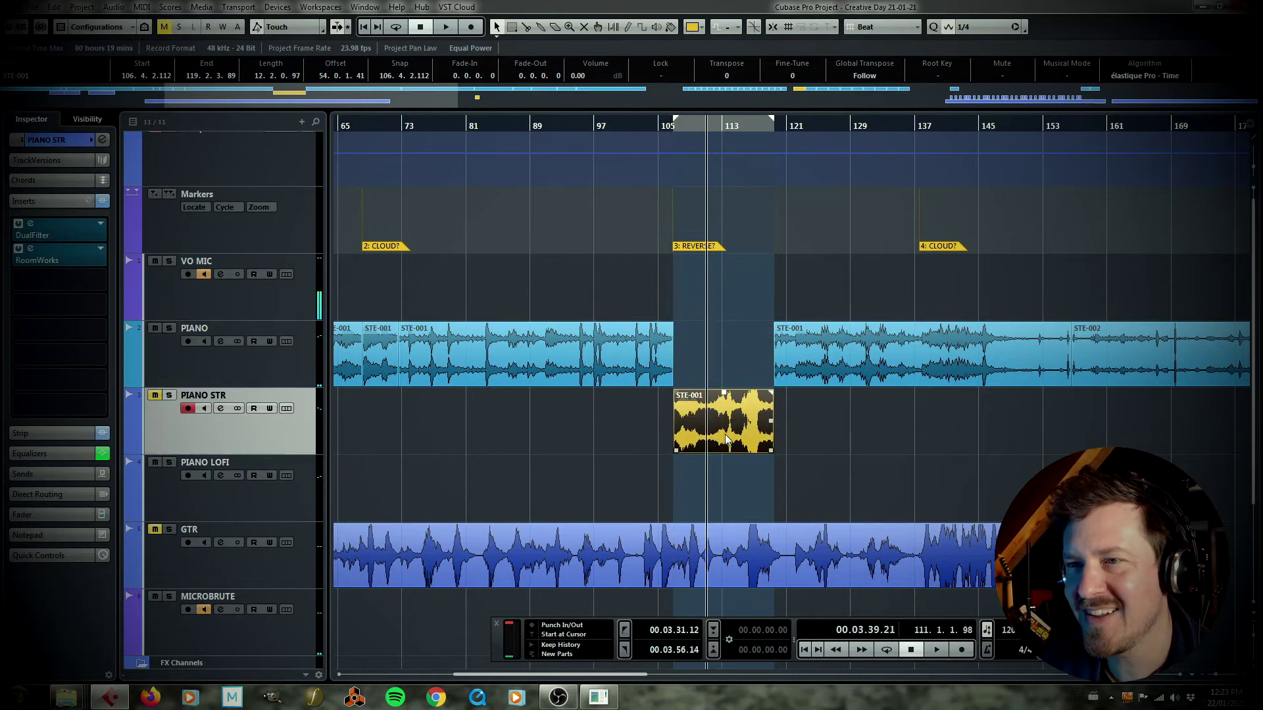
right_click(723, 434)
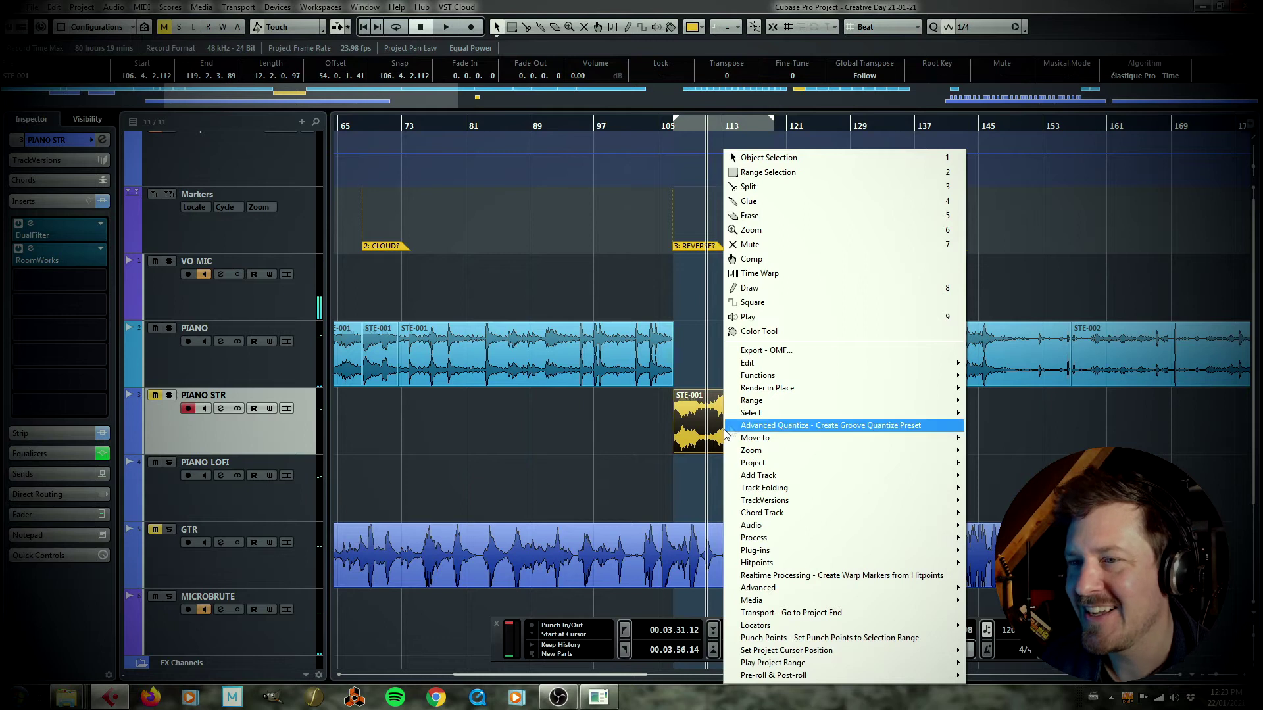
mouse_move(878, 552)
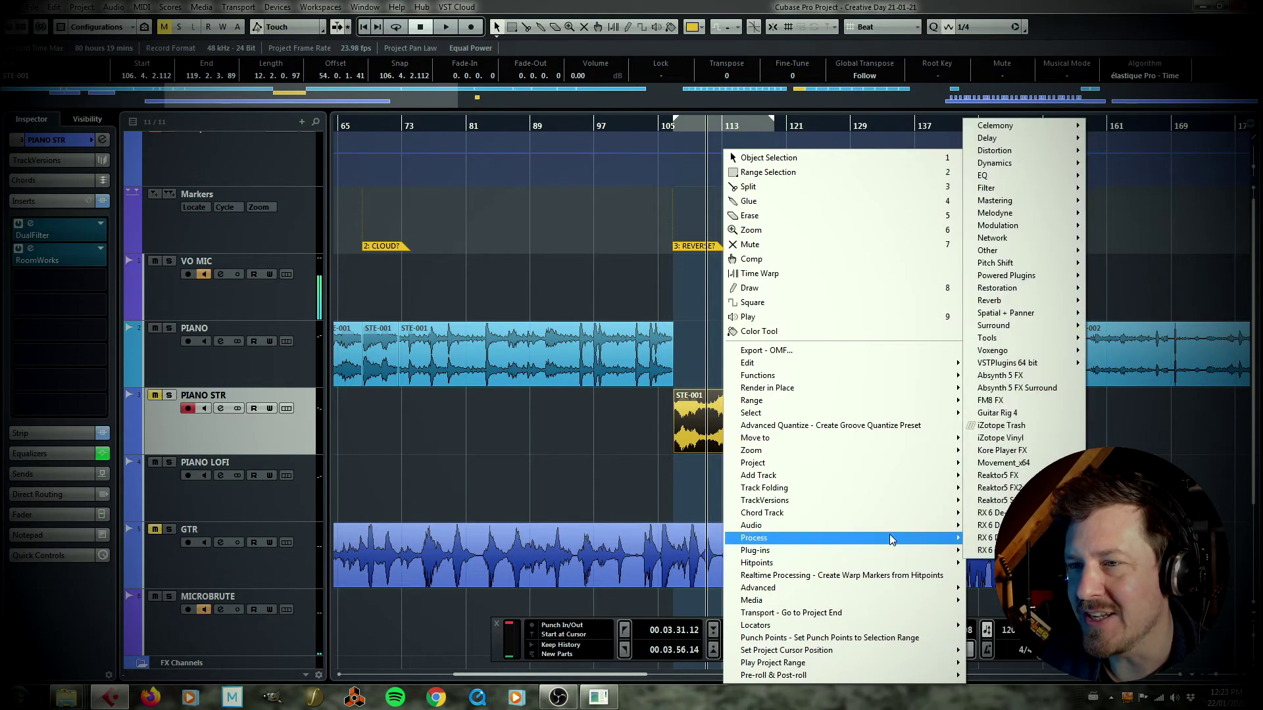
click(999, 494)
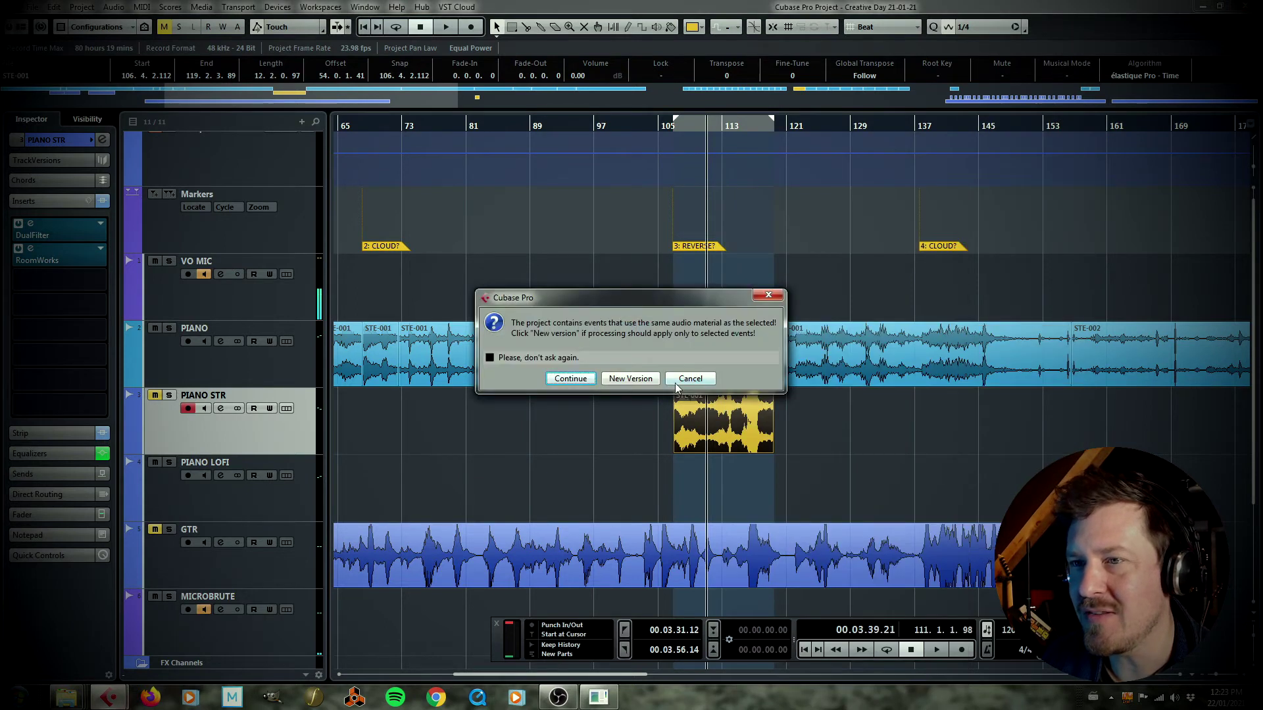
click(633, 380)
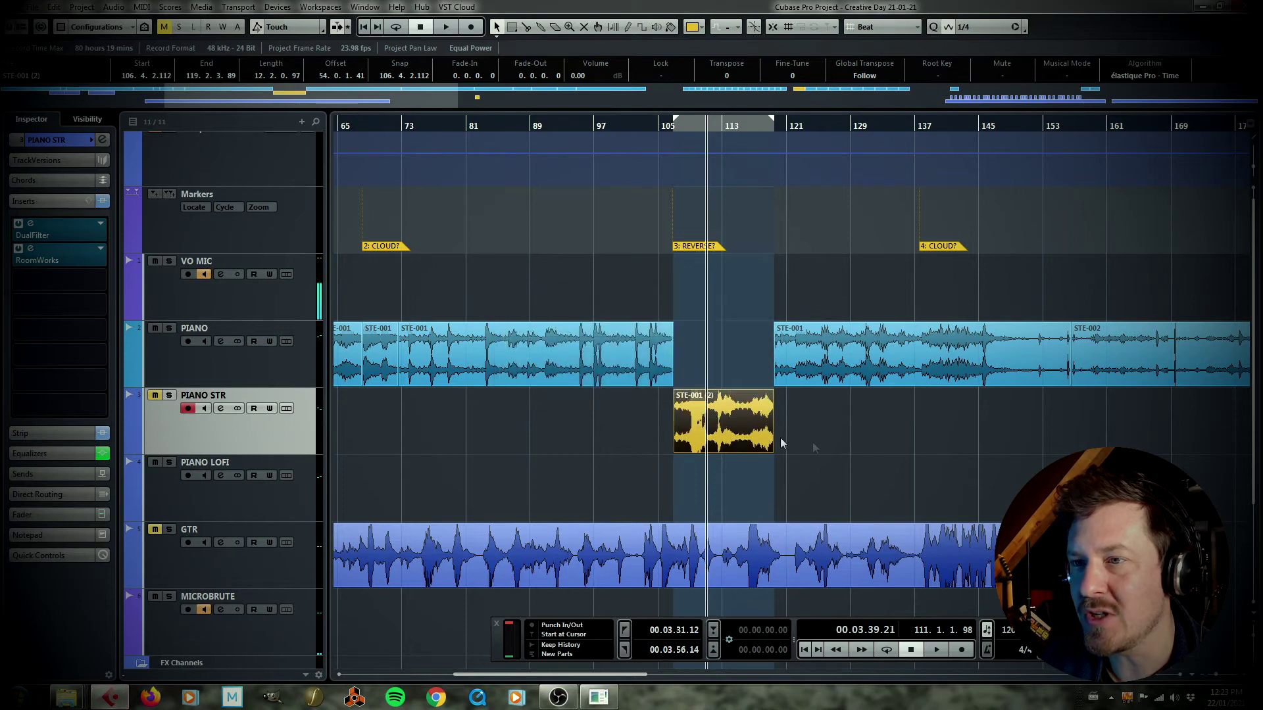
Step: Unmute PIANO STR and play the reversed STE-001 clip from its start
drag(669, 126, 671, 136)
key(space)
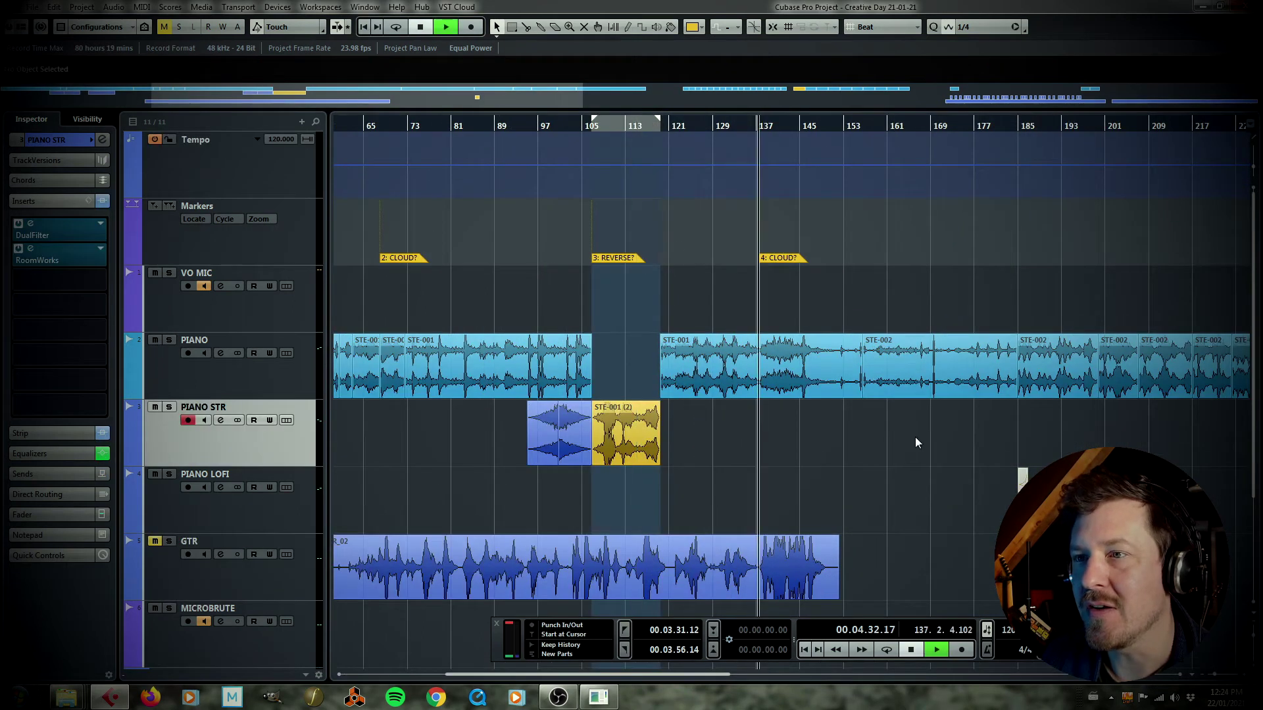
Step: Unmute the GTR track during playback around the 4: CLOUD? marker
scroll(790, 439, up, 8)
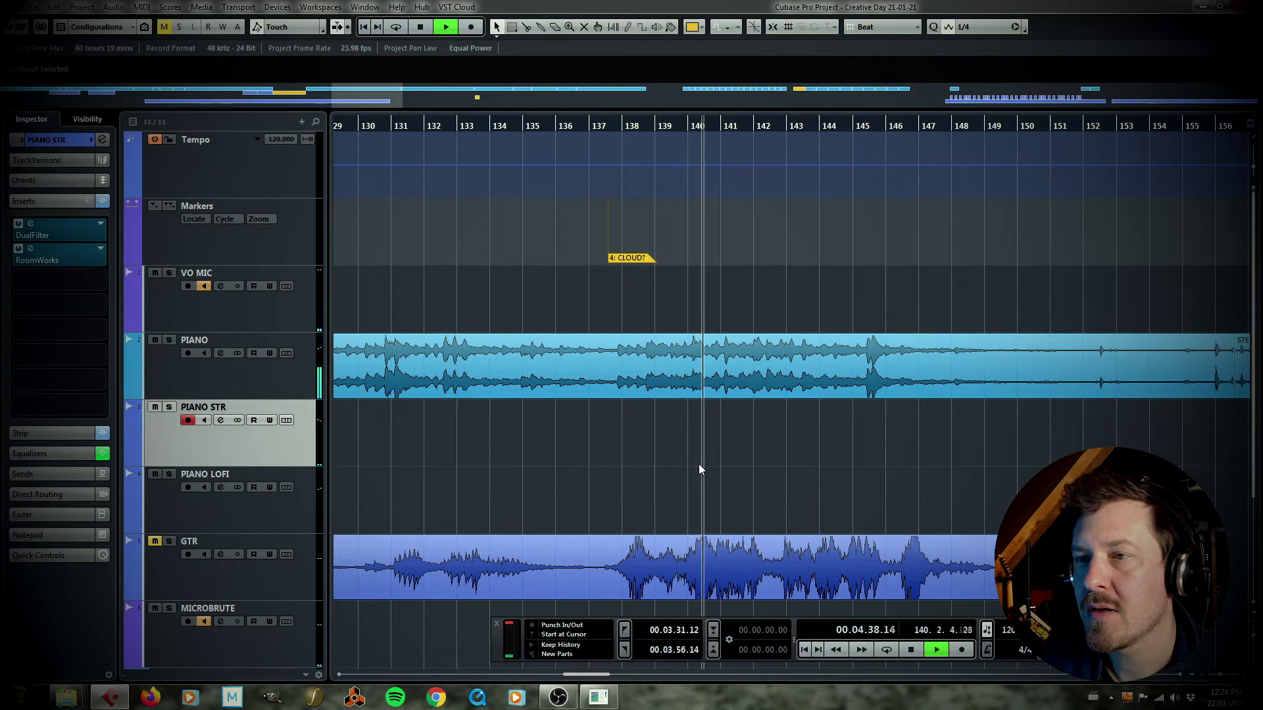
click(158, 542)
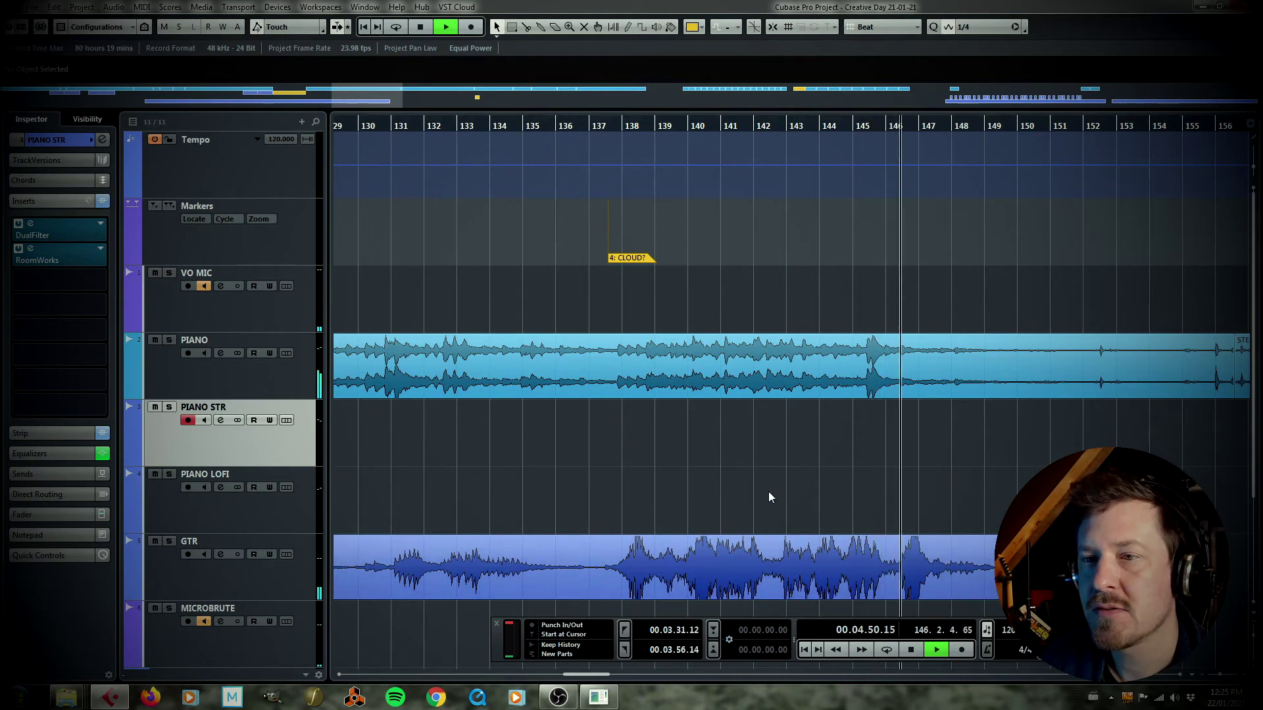
Step: Stop playback and lower the GTR_02 clip's volume to -4.32 dB
key(space)
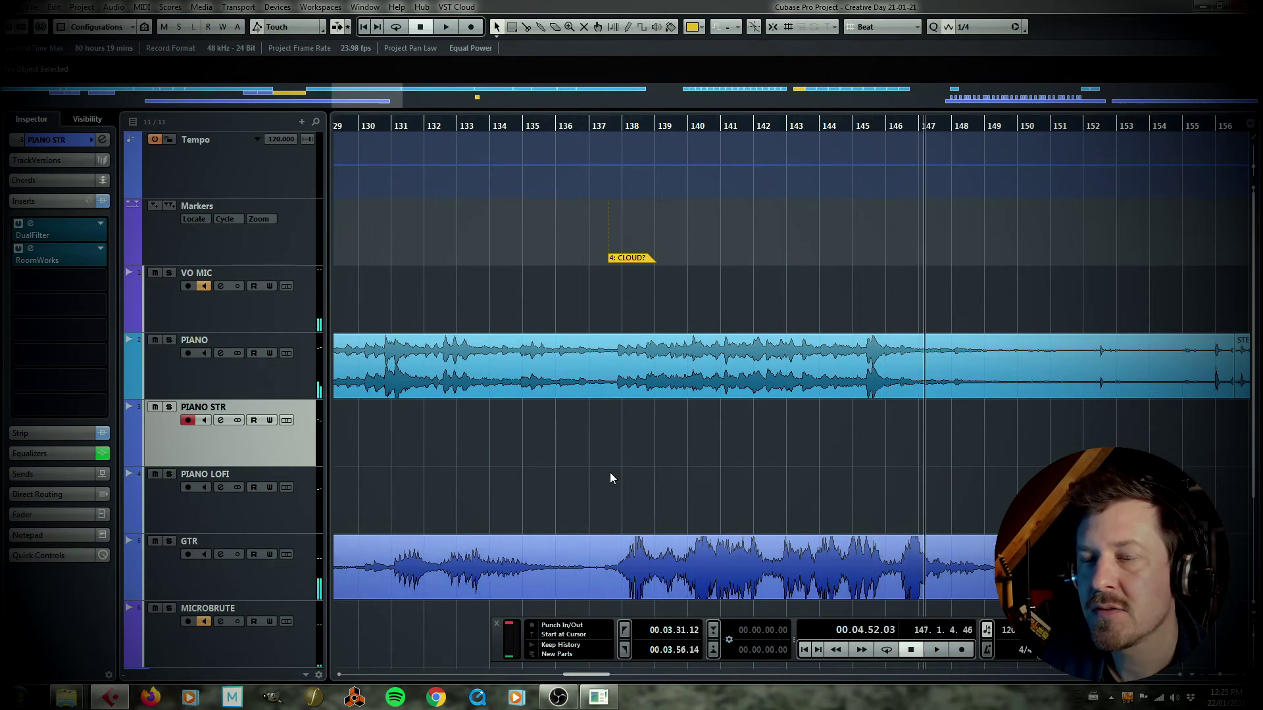
scroll(610, 470, down, 3)
click(617, 403)
click(603, 407)
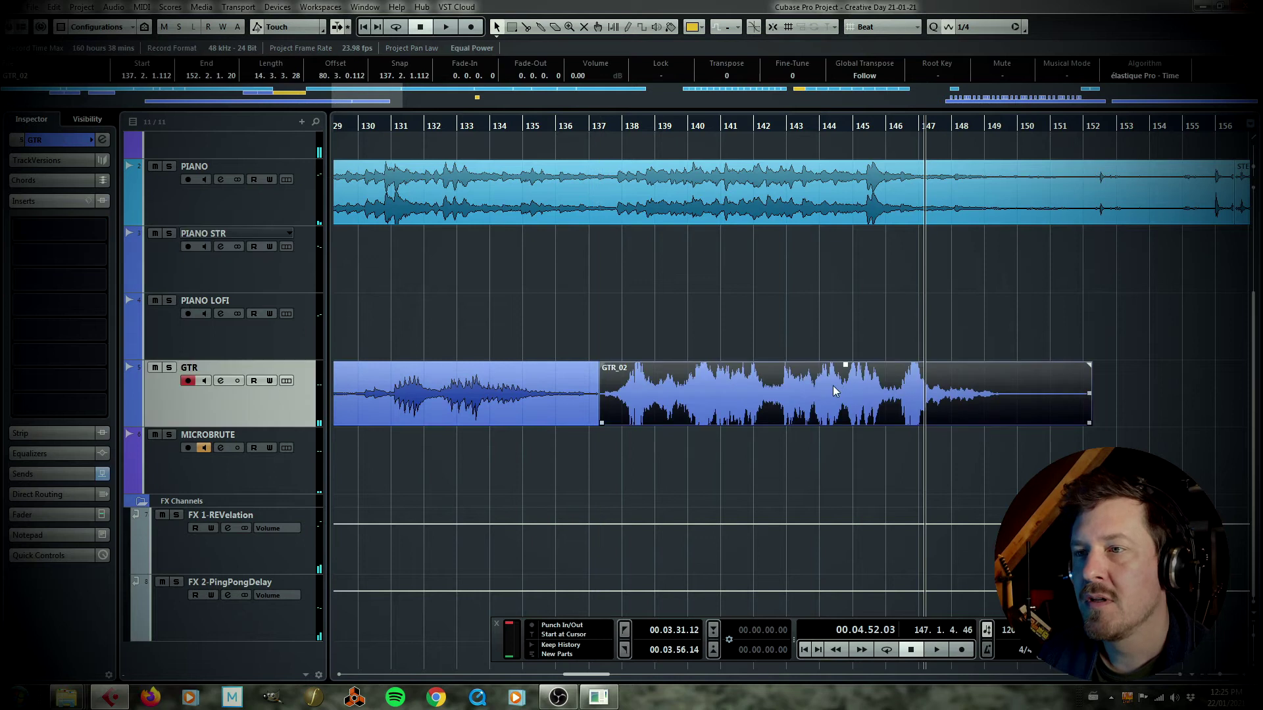
drag(845, 365, 848, 391)
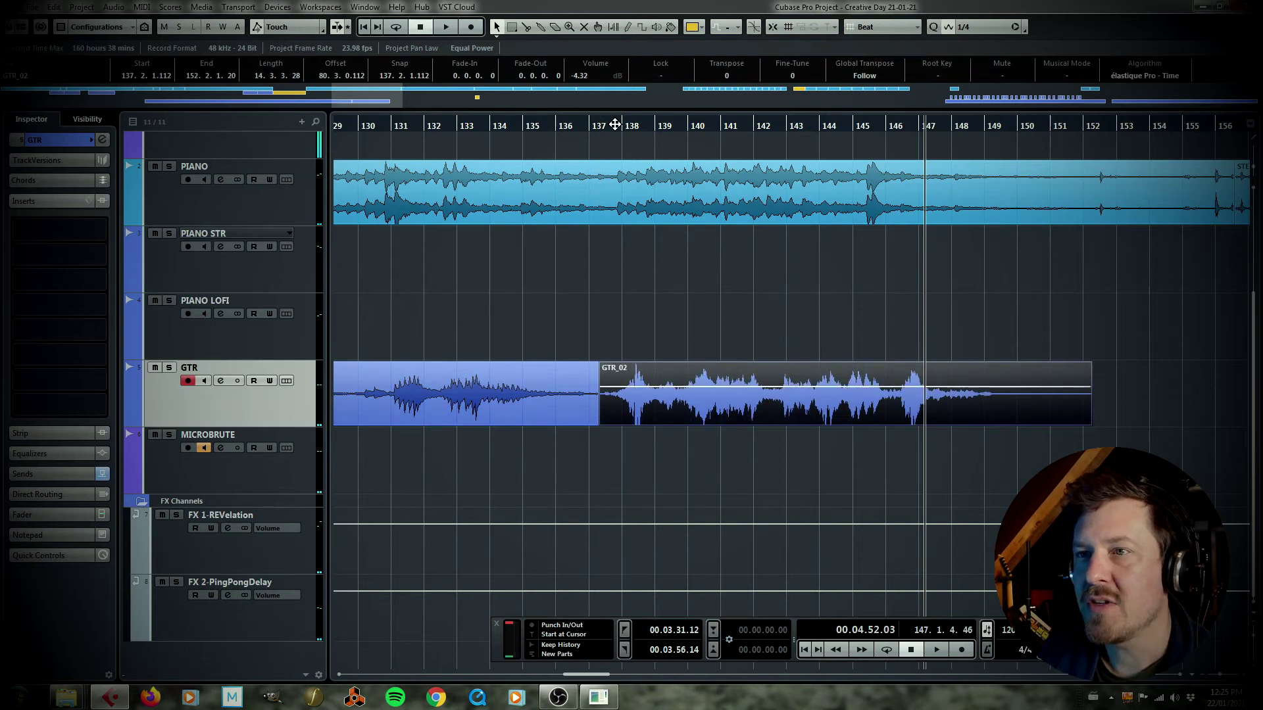
Step: Play from the start of the GTR_02 clip and trim its beginning towards the start of the PIANO clip at bar 138
click(599, 123)
key(space)
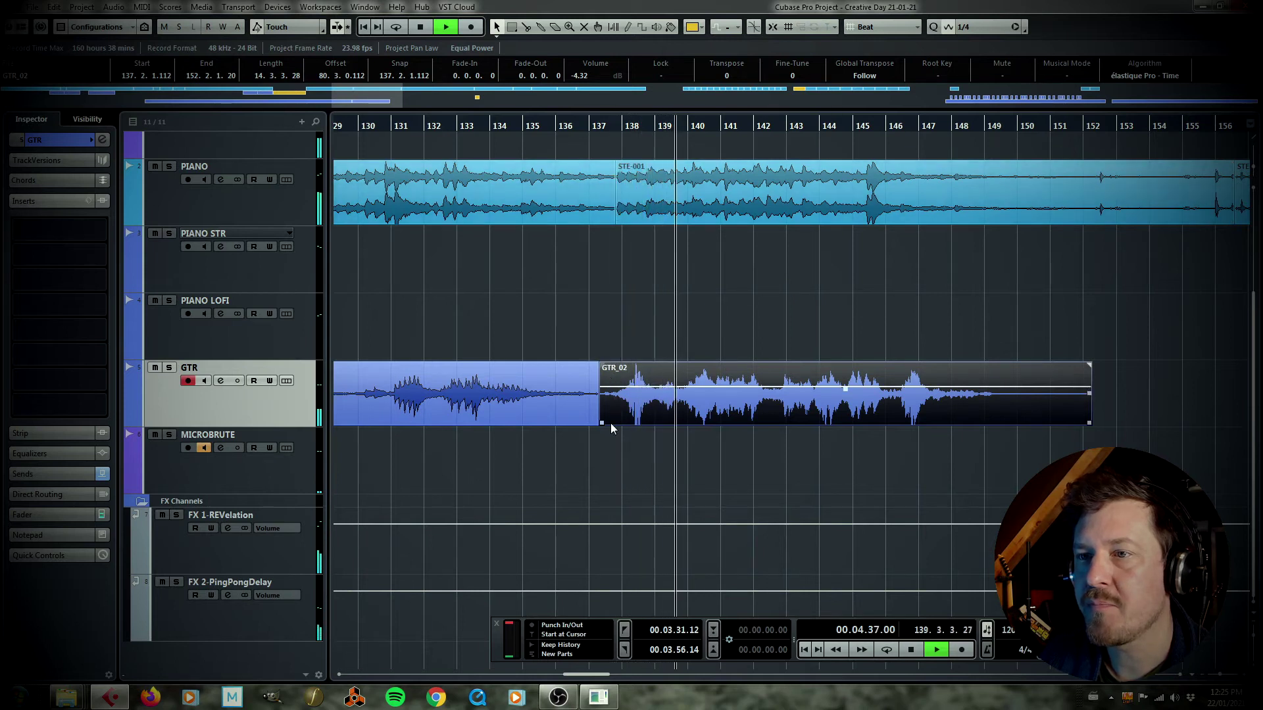
drag(601, 424, 630, 387)
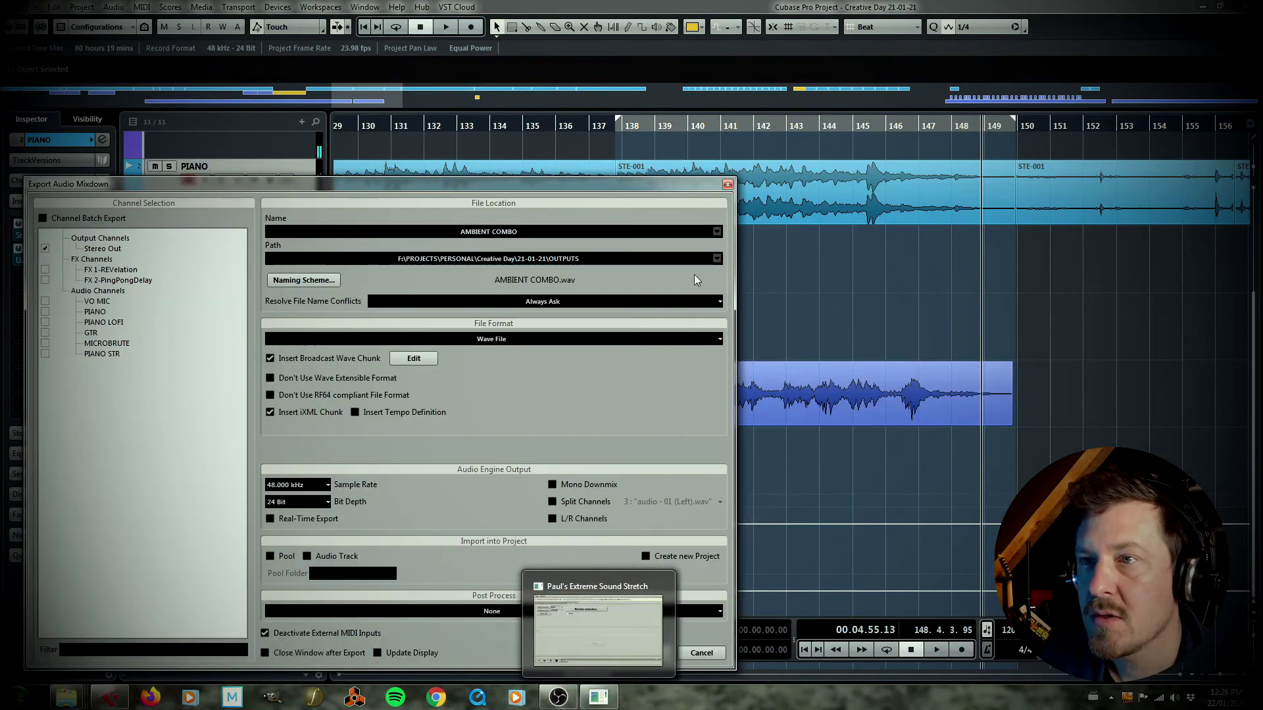
Step: Close the audio mixdown export dialog and open AMBIENT COMBO.wav in Paul's Extreme Sound Stretch
click(727, 184)
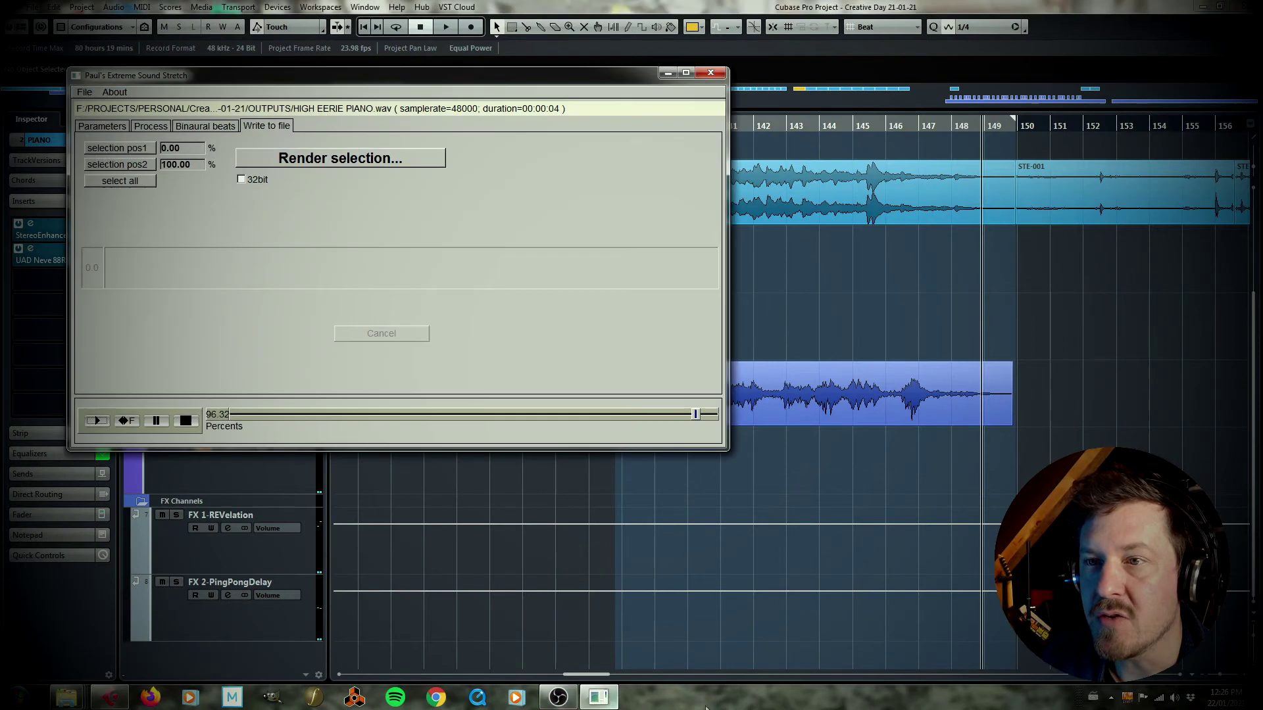
click(85, 92)
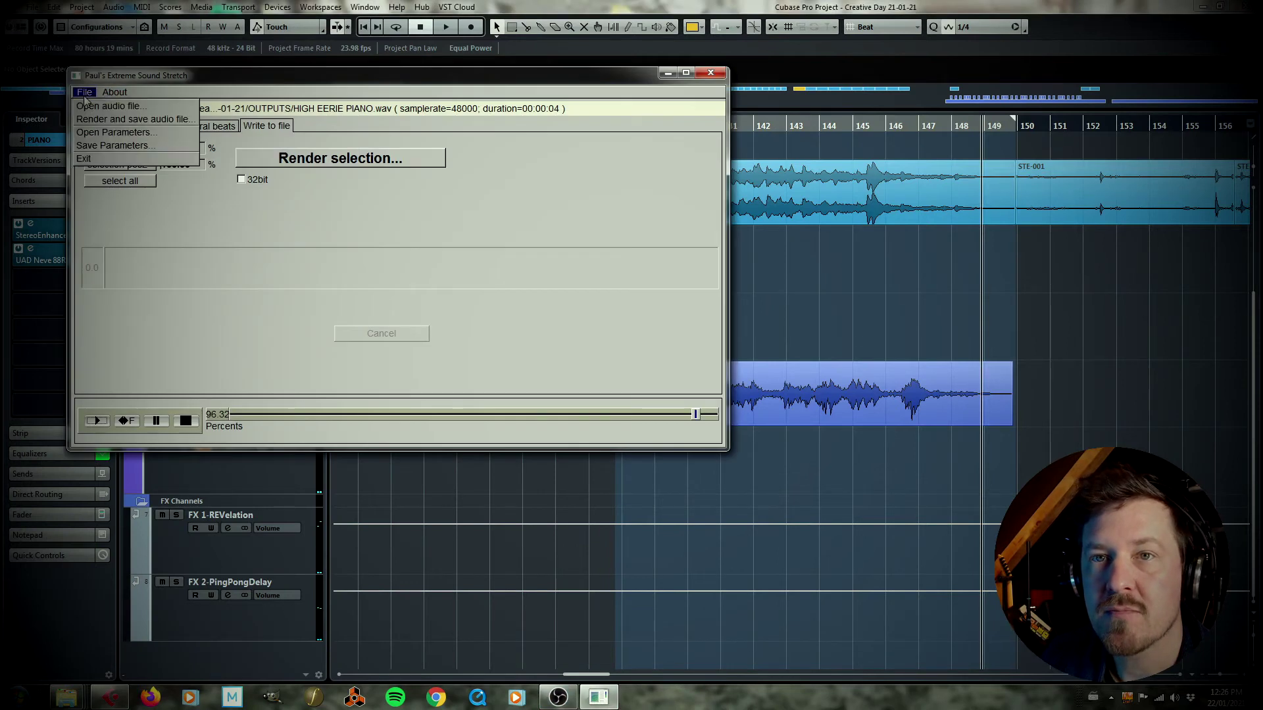
click(100, 107)
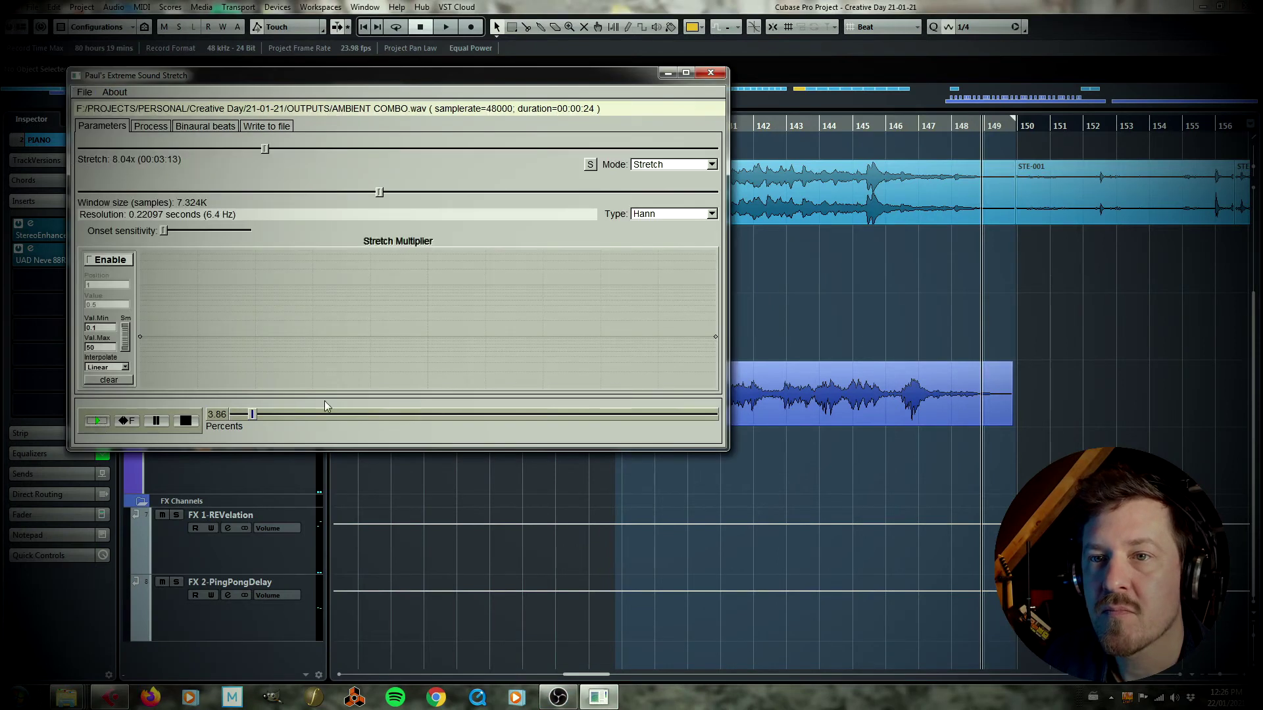
Step: Enable the Octave Mixer and raise its 1 and 1.5 octave levels
click(159, 130)
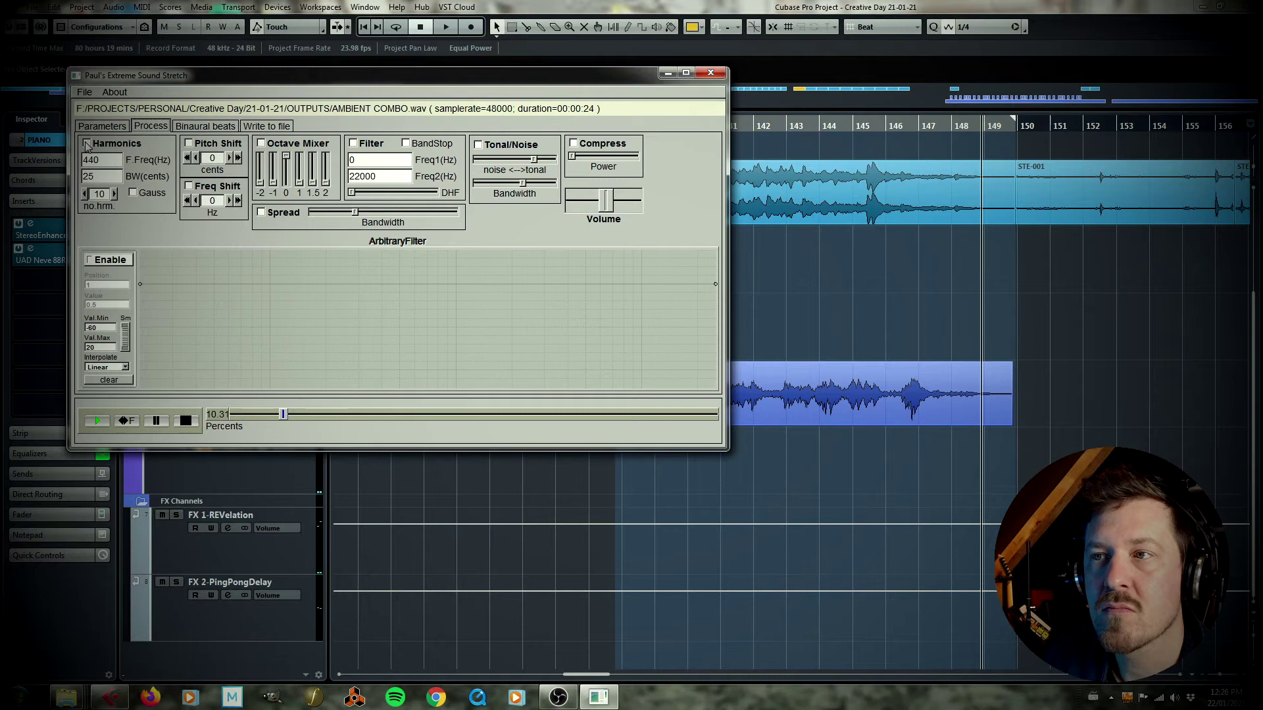
drag(301, 176, 304, 170)
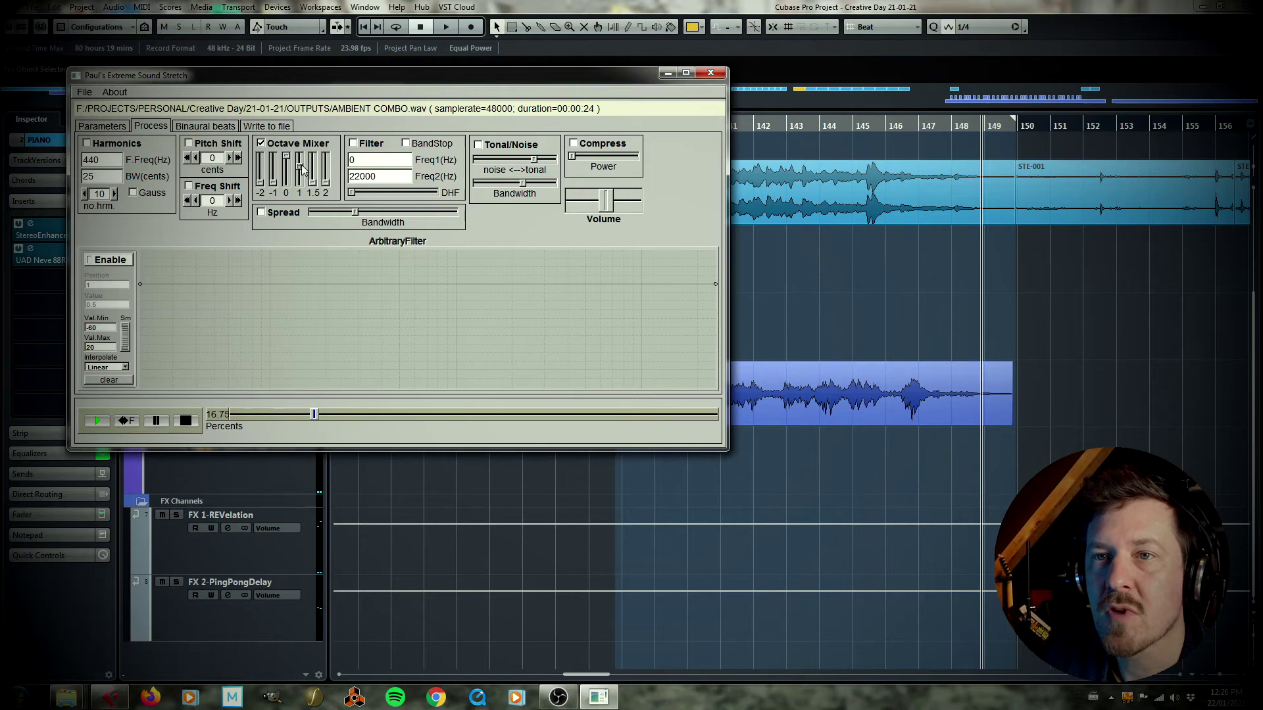
drag(313, 182, 312, 172)
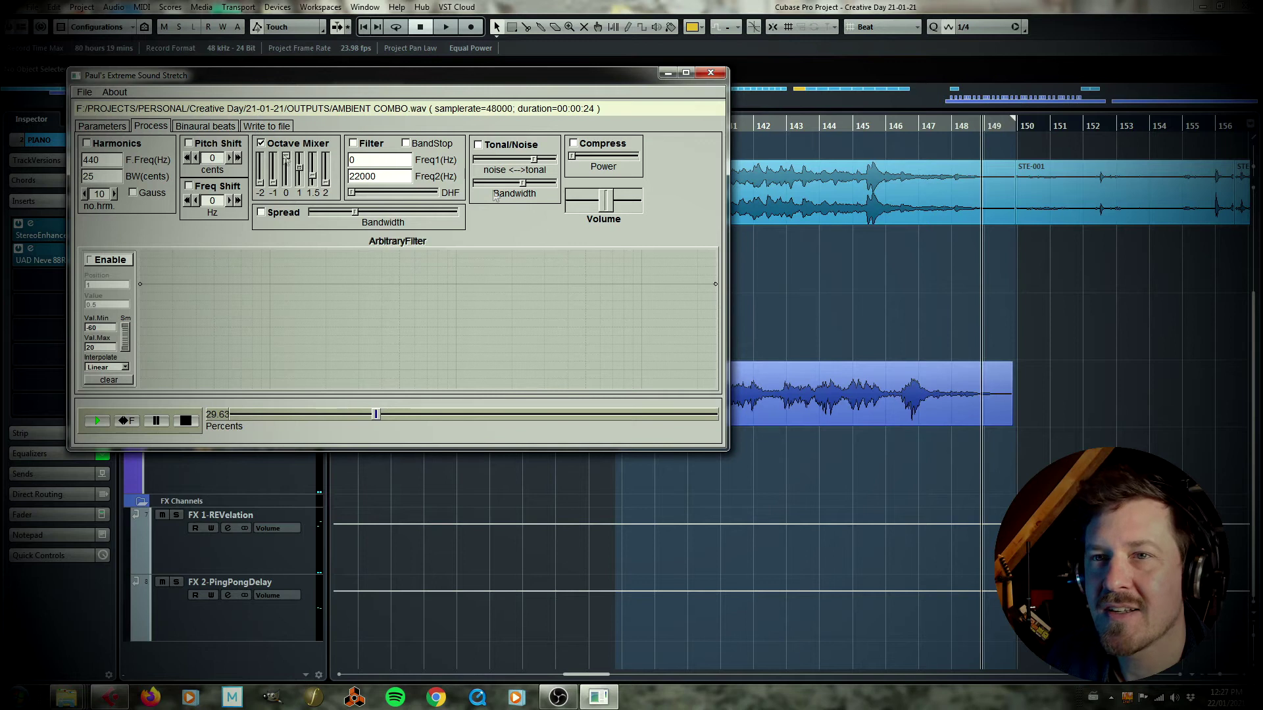
Step: Set the stretch amount for AMBIENT COMBO.wav to 10.06x
click(102, 125)
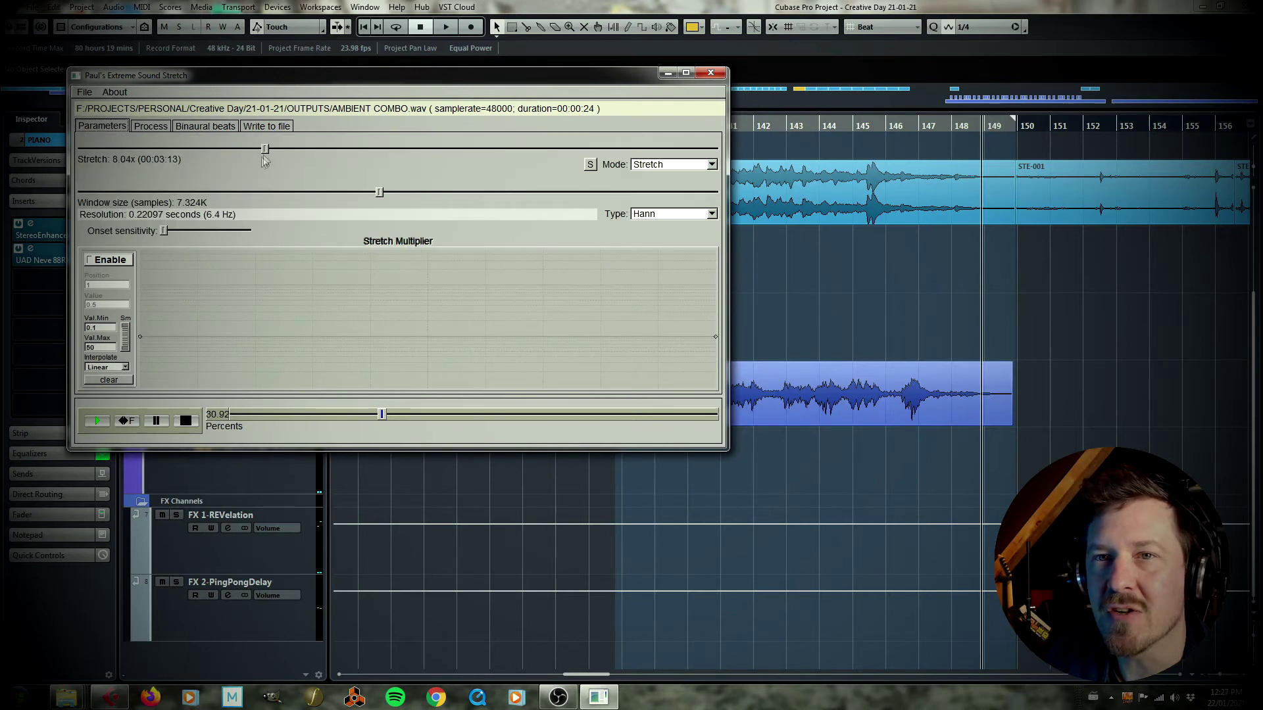
drag(265, 150, 275, 151)
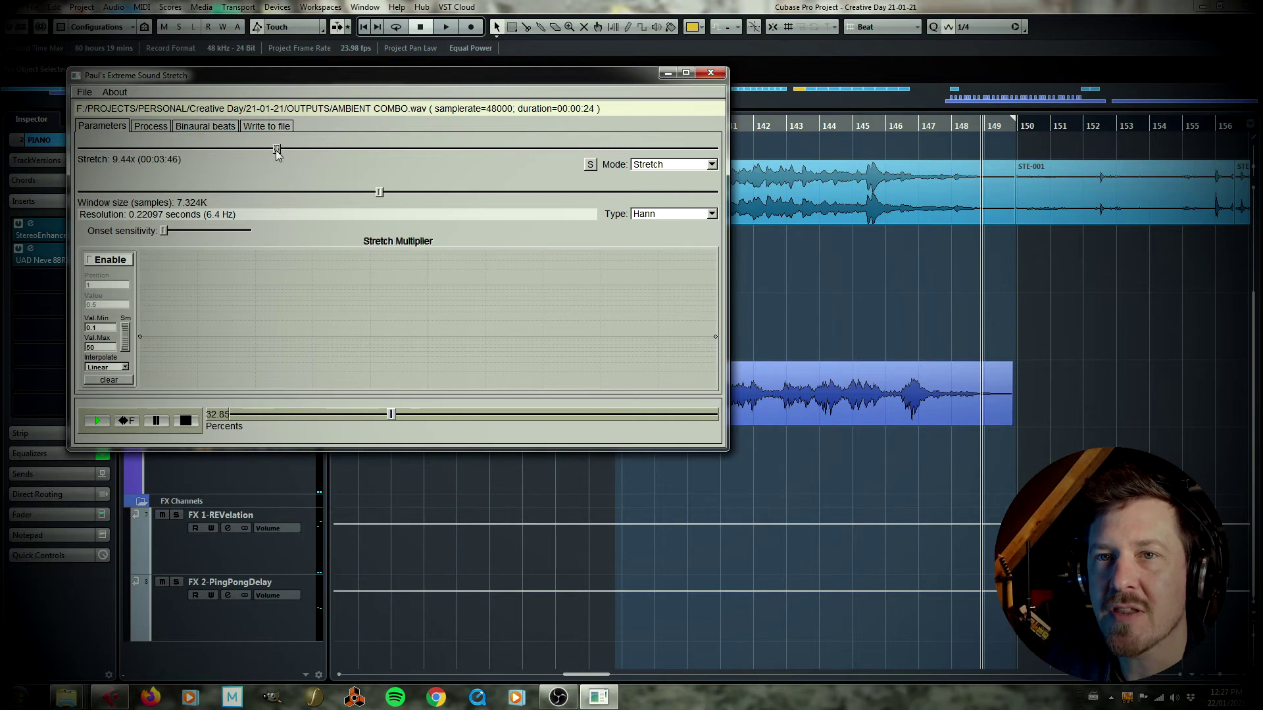
drag(279, 151, 282, 151)
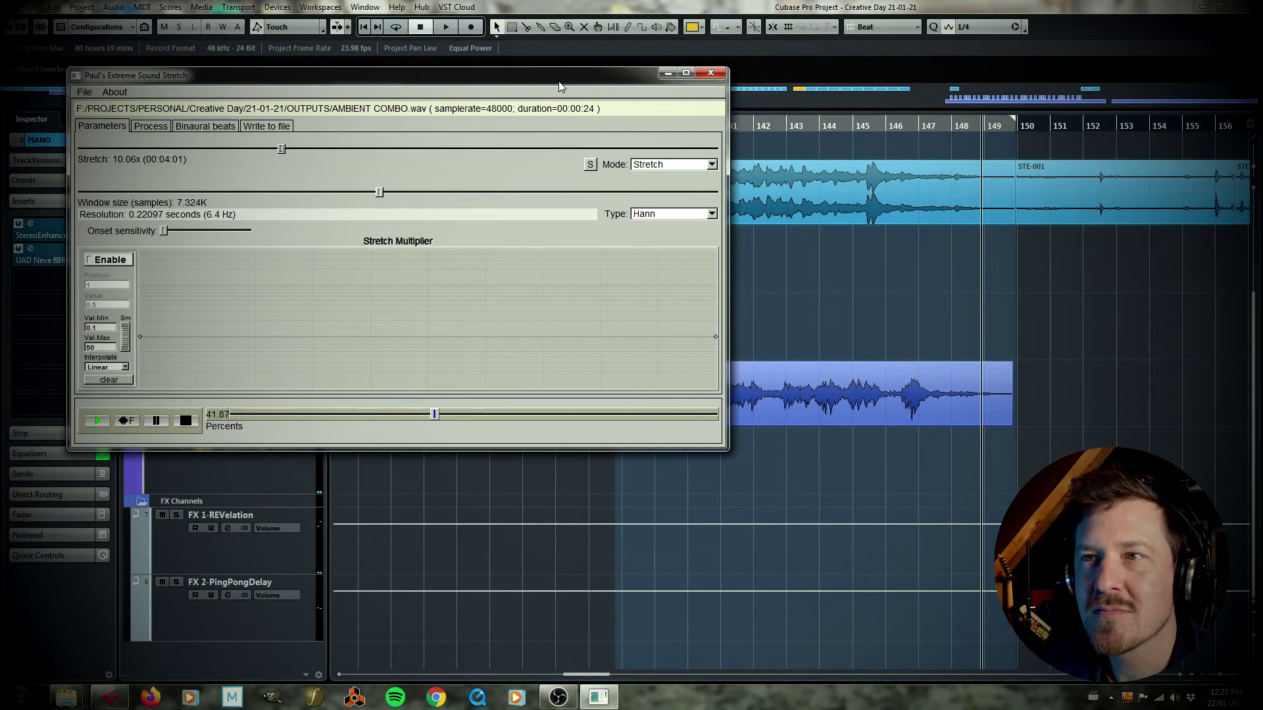
Step: Stop the preview and render the full 0 to 100% selection to an audio file
click(187, 421)
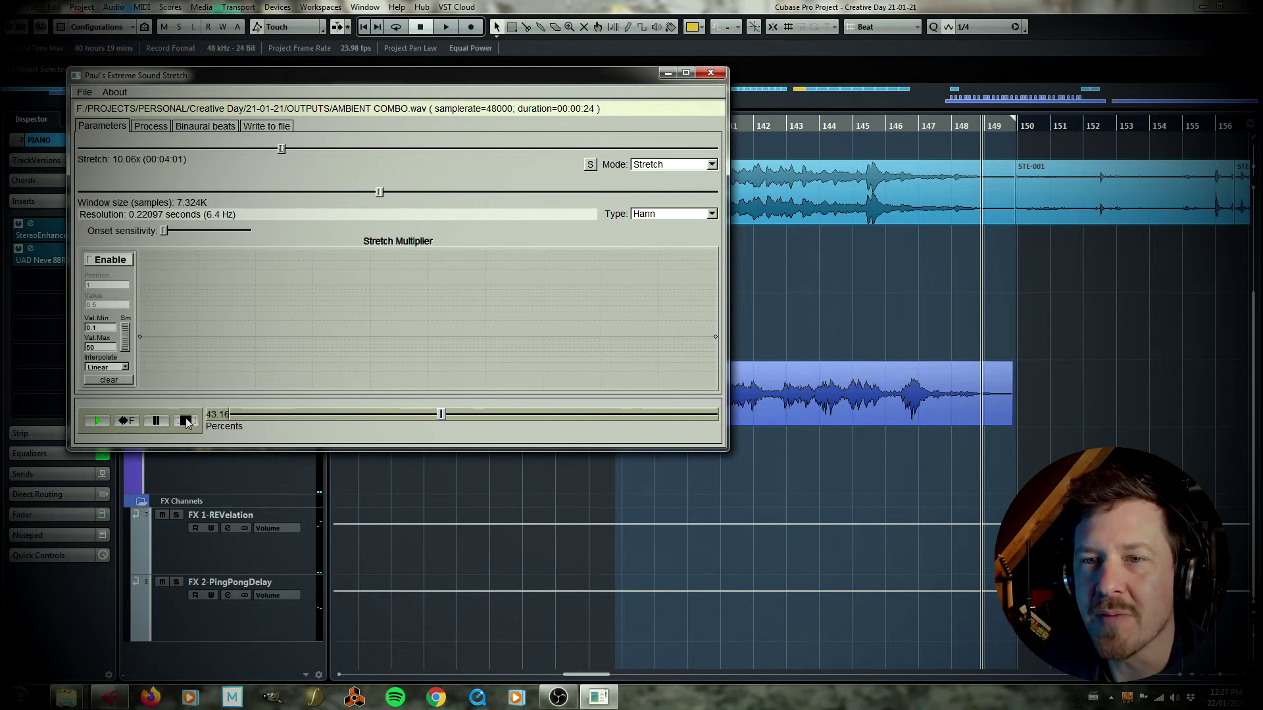
click(266, 127)
click(316, 160)
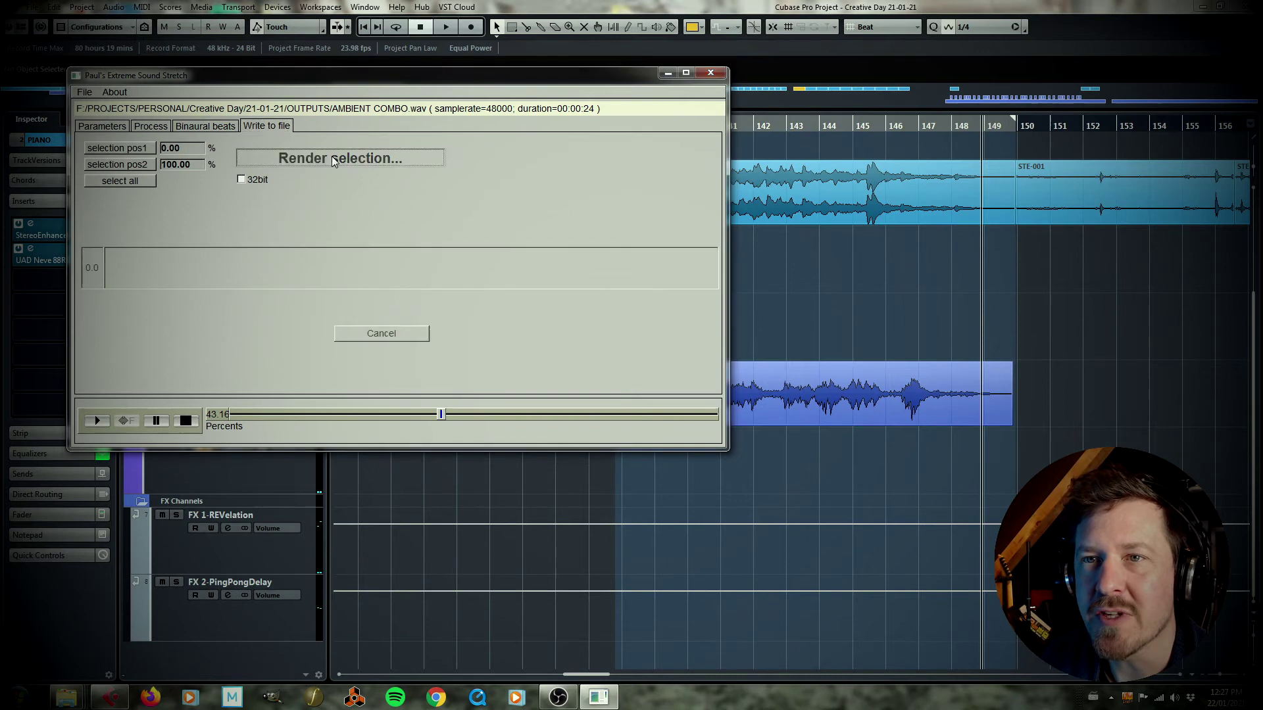
key(Return)
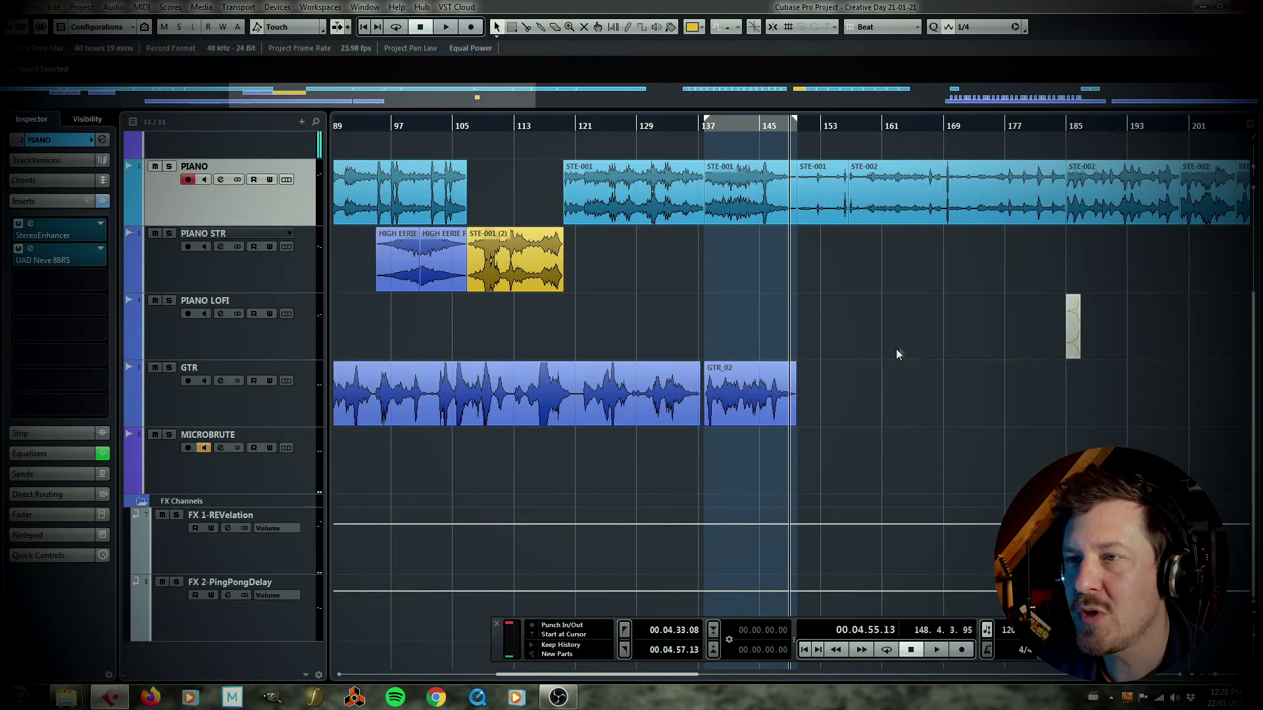
Step: Play the first STE-002 clip past the CLOUD? marker from its start and activate the PIANO track's FX 1-REVelation send
scroll(947, 375, up, 2)
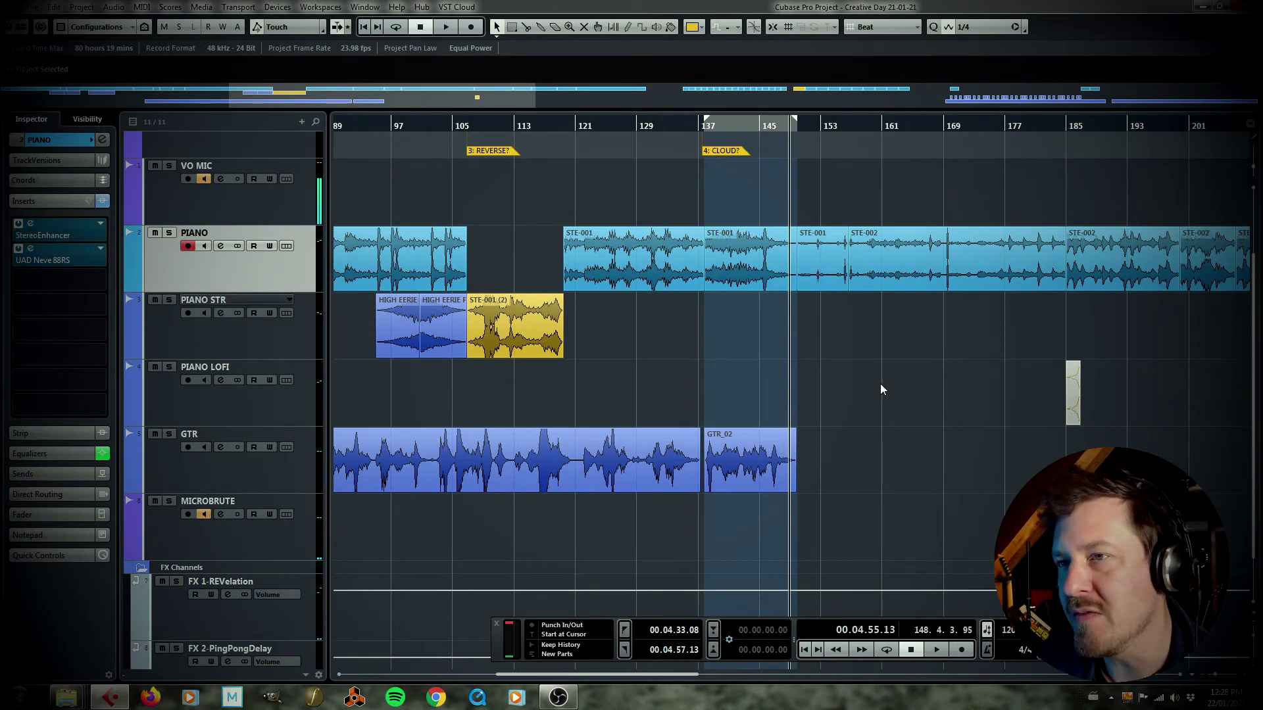
drag(941, 374, 722, 377)
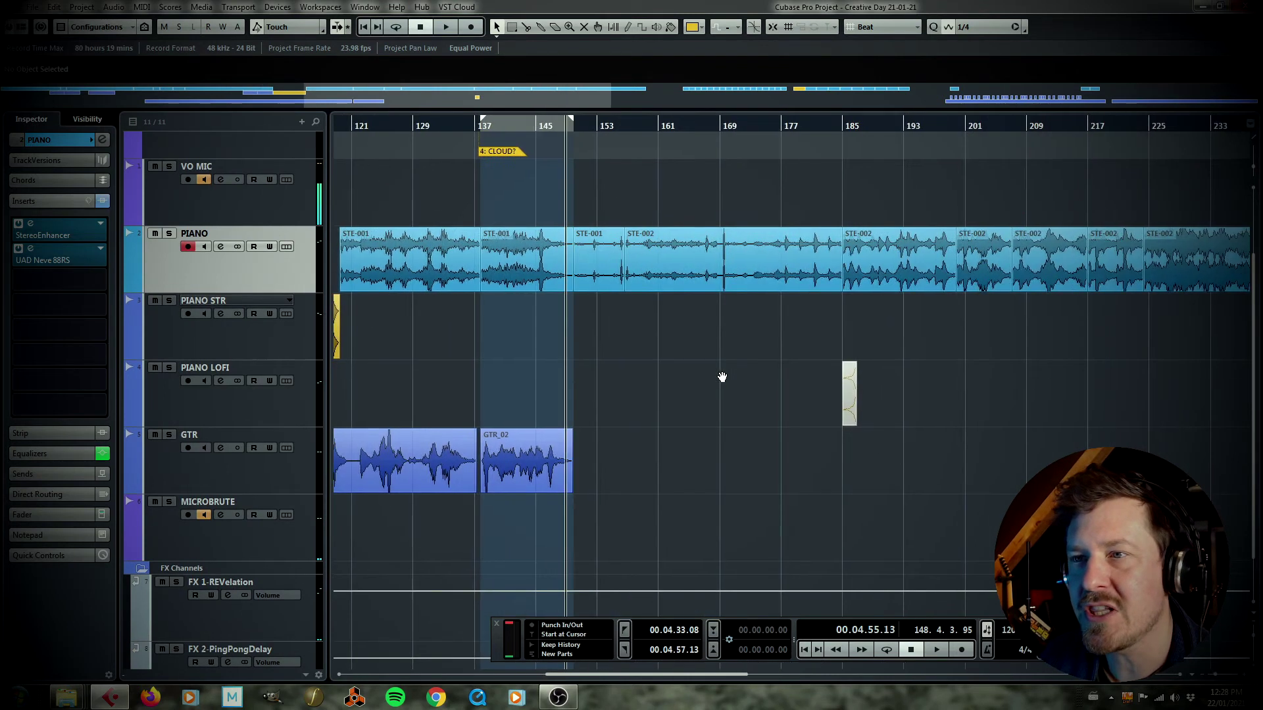
drag(823, 373, 781, 369)
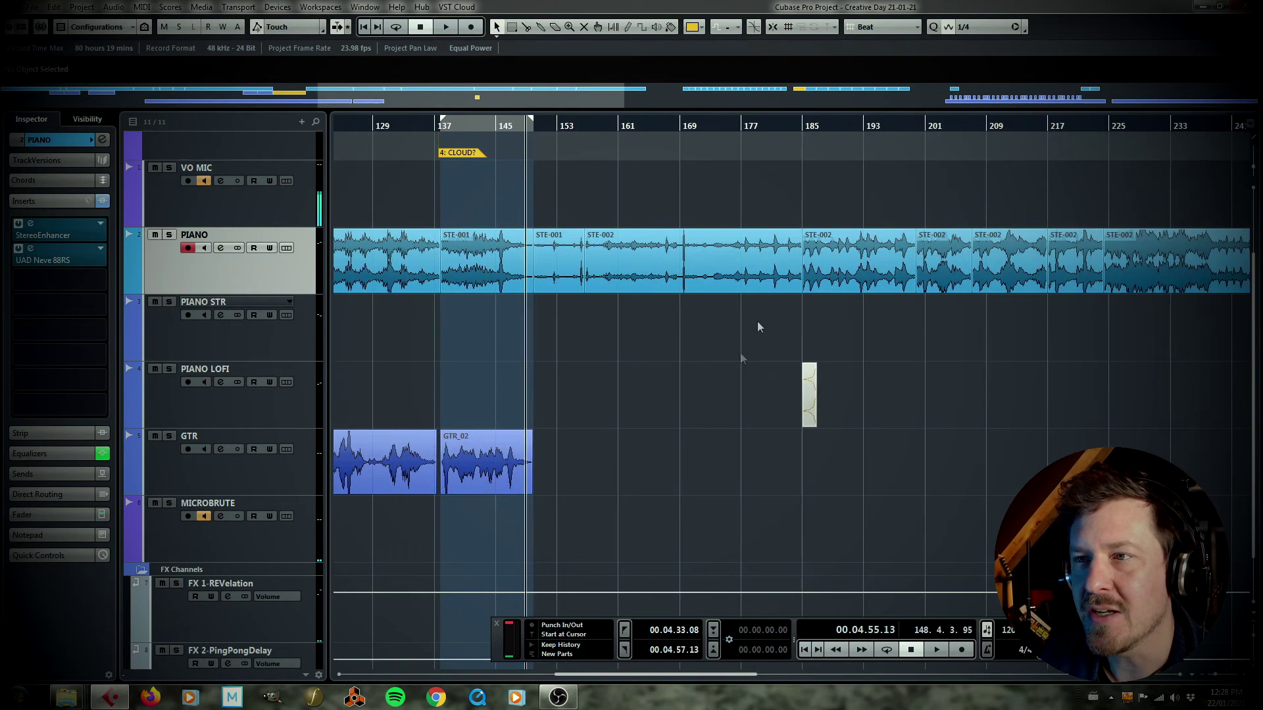
click(786, 257)
click(586, 126)
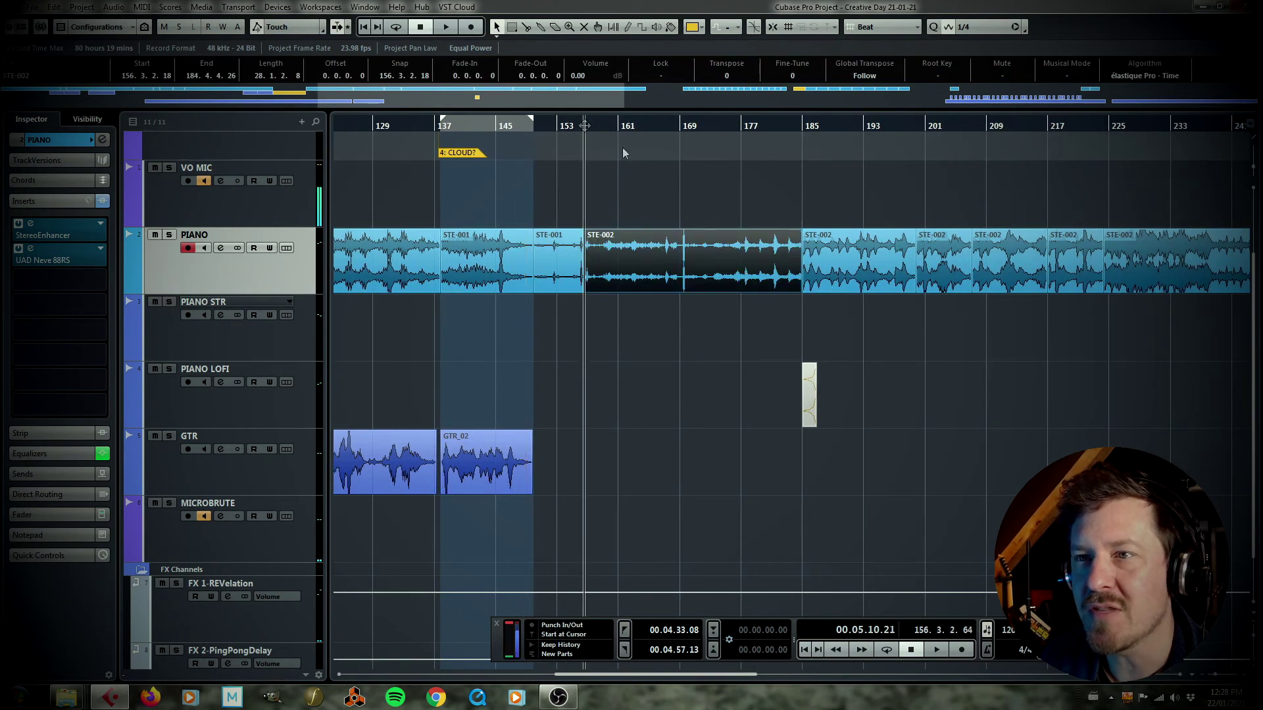
key(space)
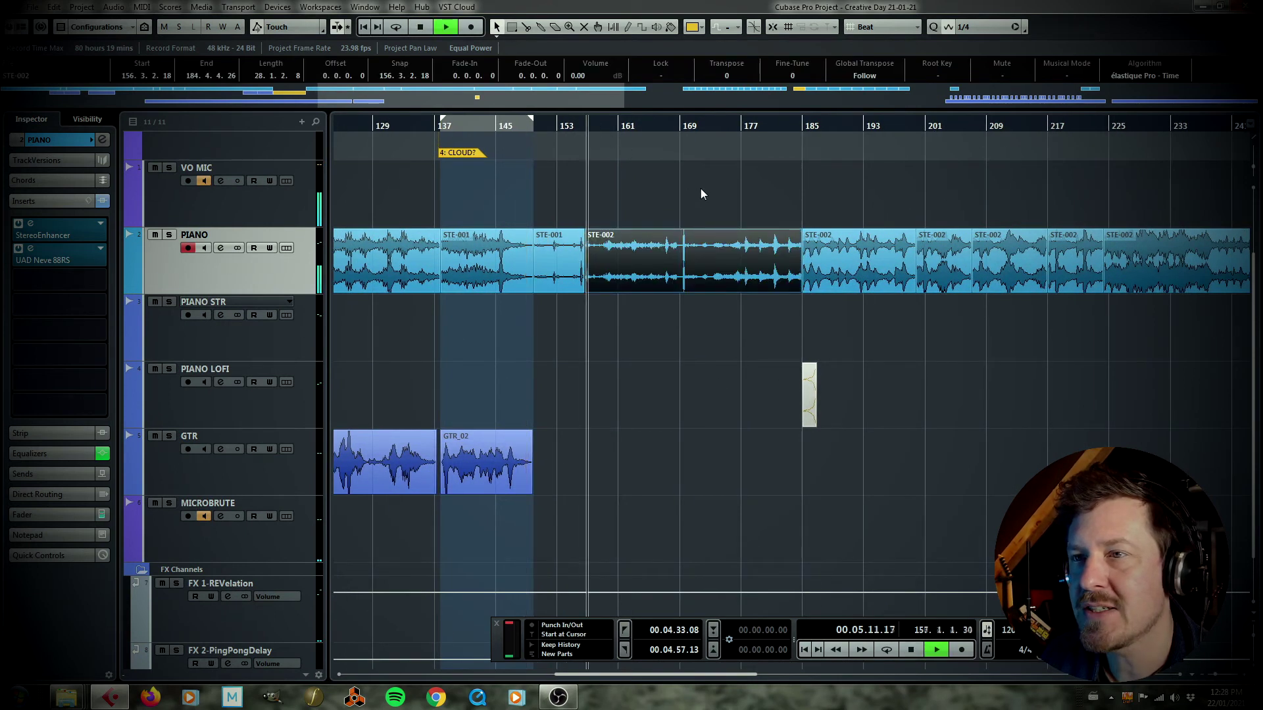
click(68, 475)
click(19, 285)
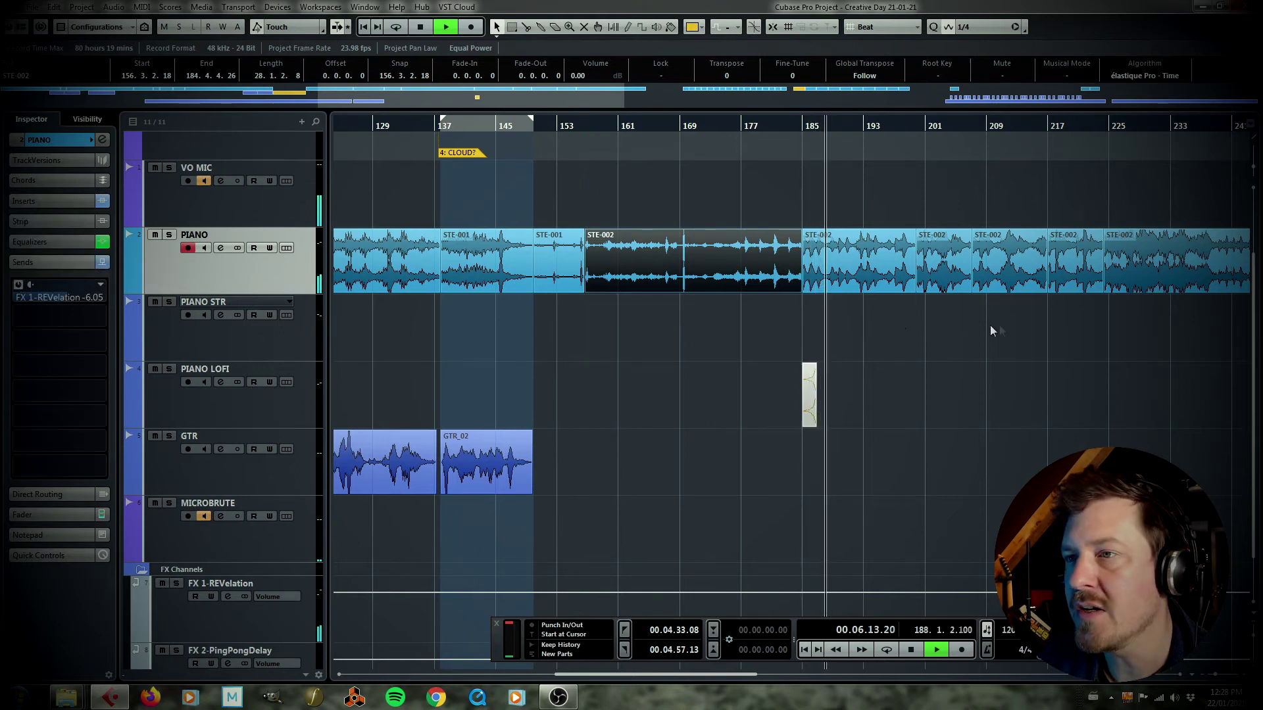
Step: Set the locators to the 1: MAIN cycle marker and play that section from its start
scroll(989, 325, right, 5)
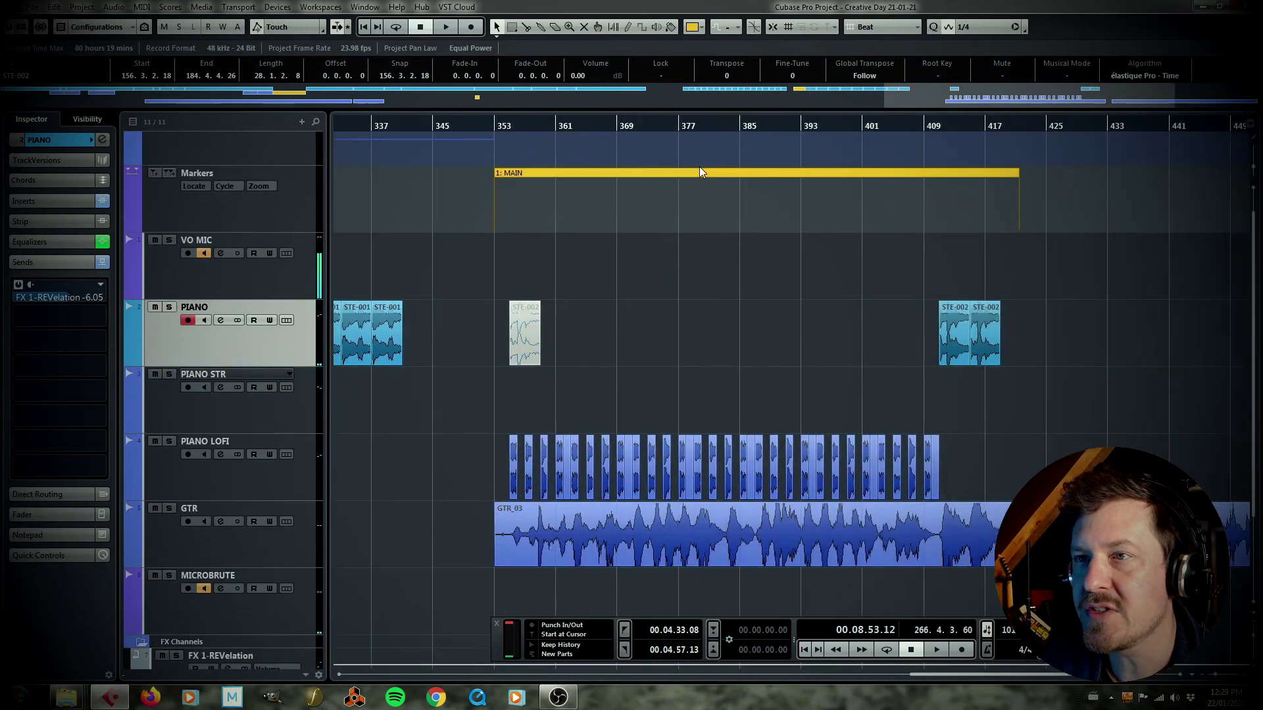
click(700, 169)
double_click(700, 173)
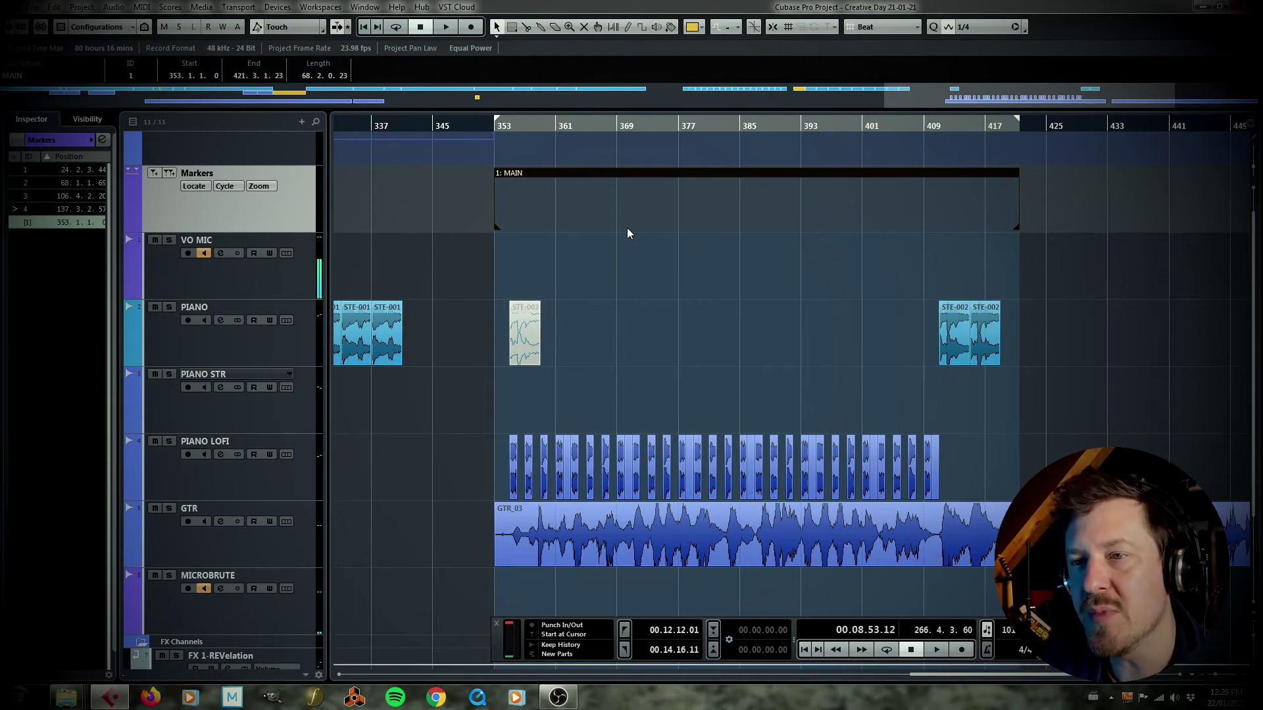
key(KP_1)
key(space)
key(h)
key(h)
key(h)
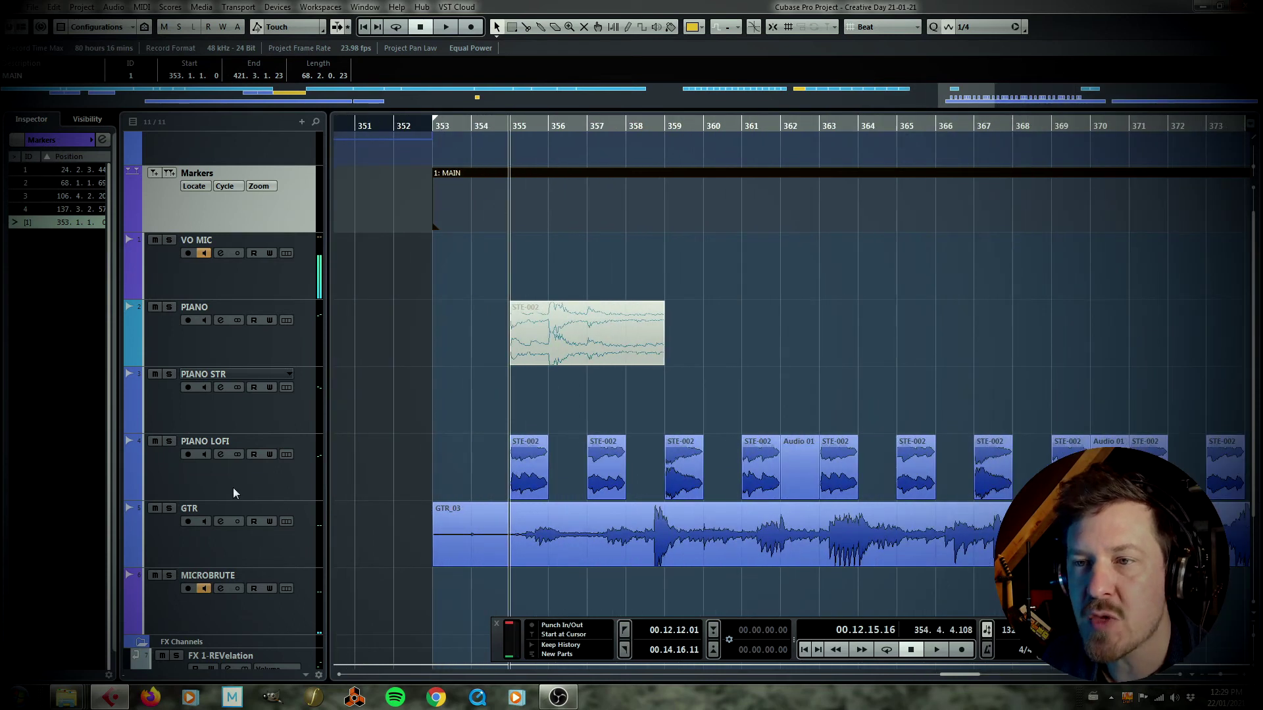
Step: Select the PIANO LOFI track, mute GTR and play the MAIN section, stopping around bar 370
click(207, 493)
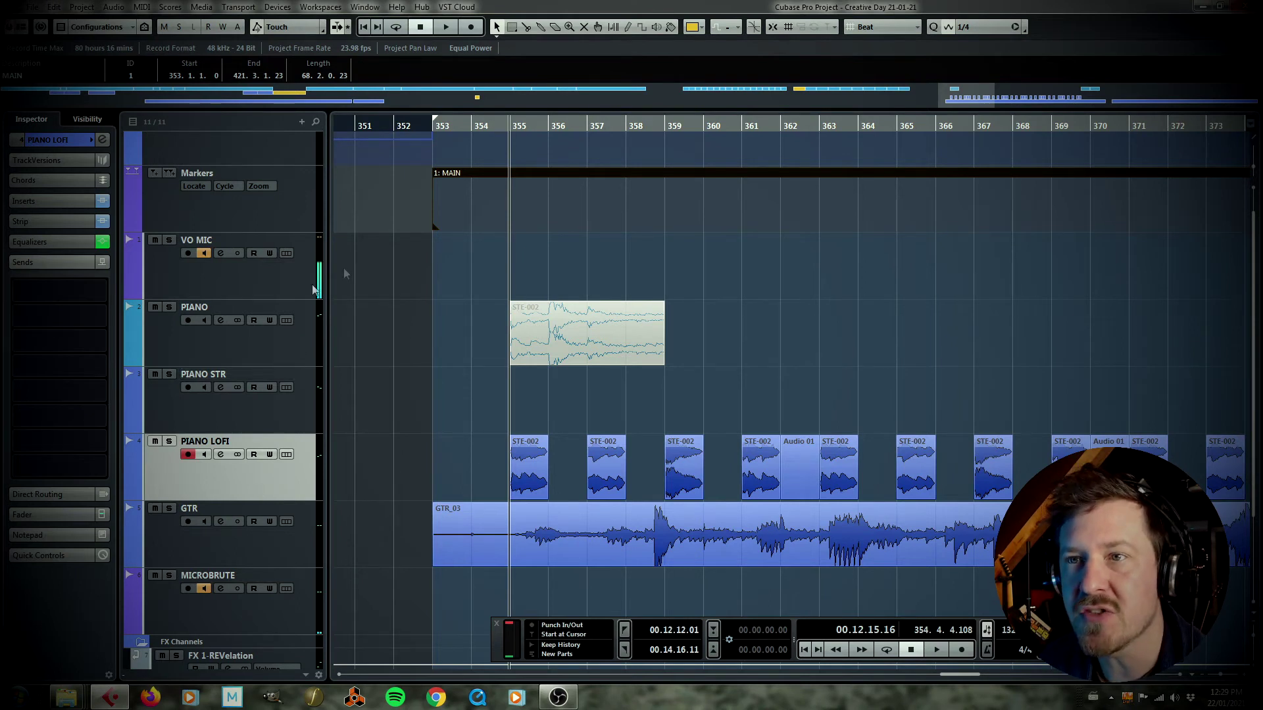
click(155, 509)
key(space)
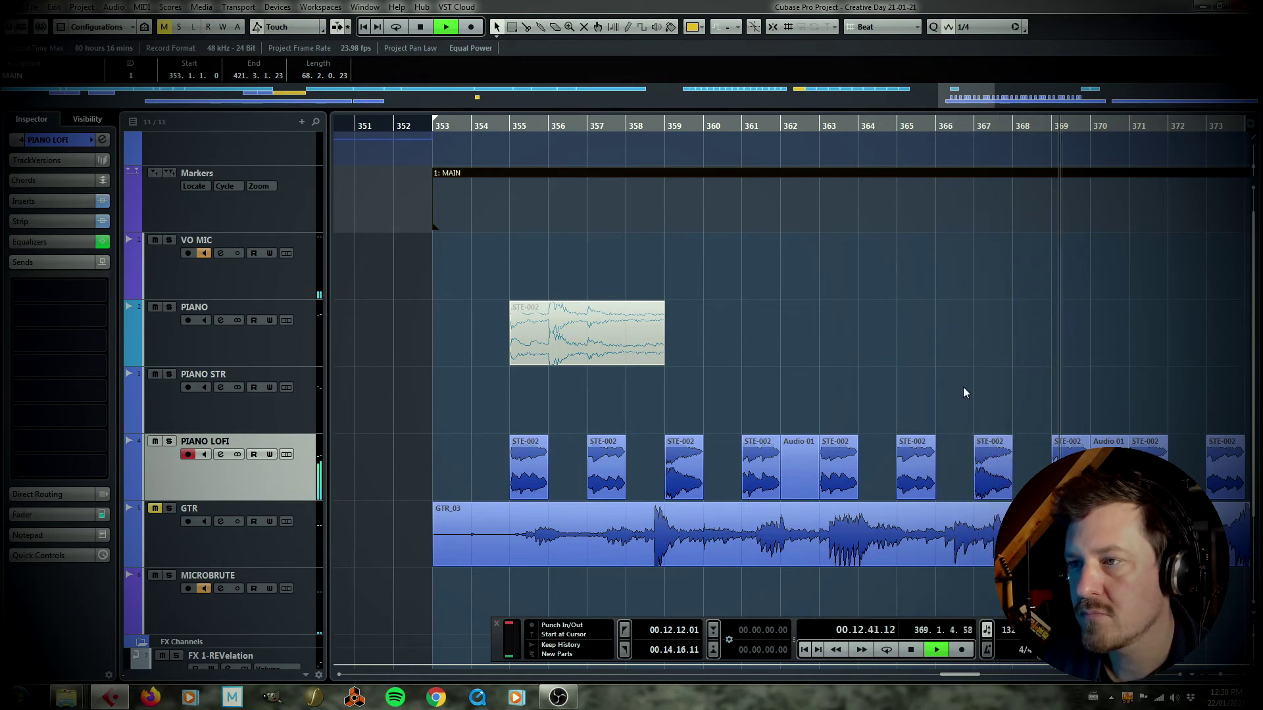
key(space)
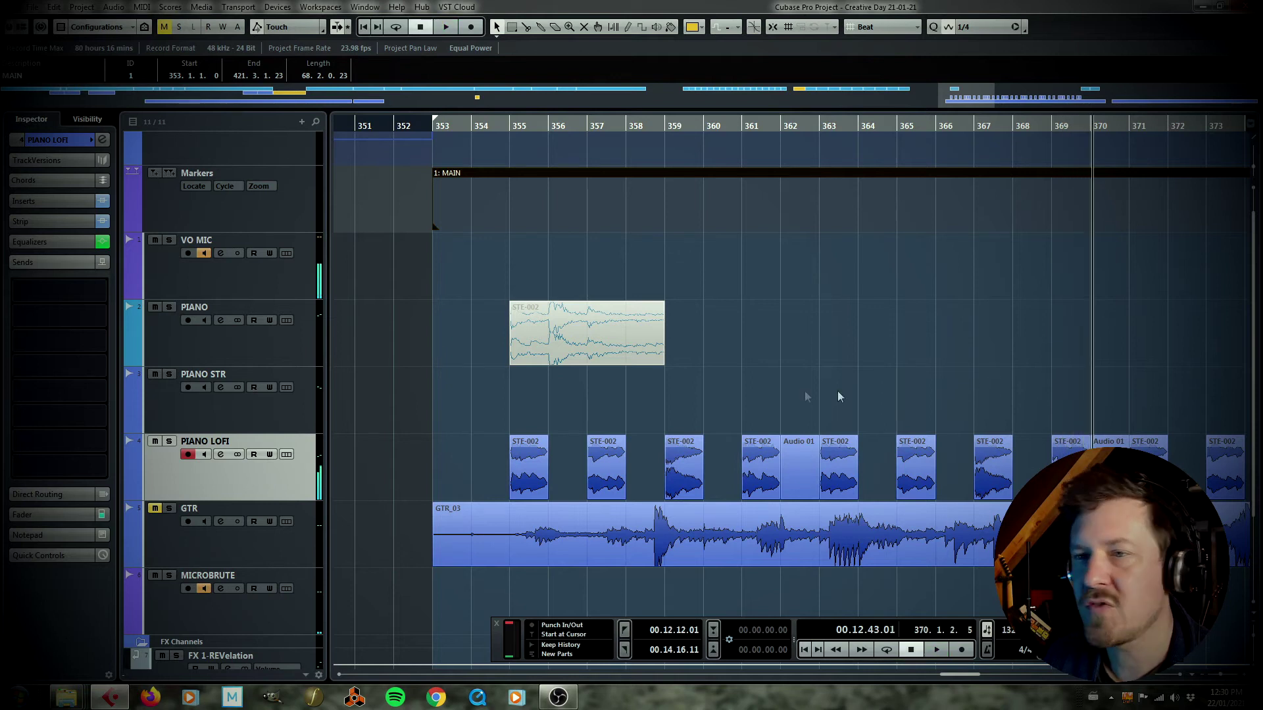
Step: Unmute the GTR track and play the MAIN section with guitar and PIANO LOFI together
click(154, 508)
key(KP_0)
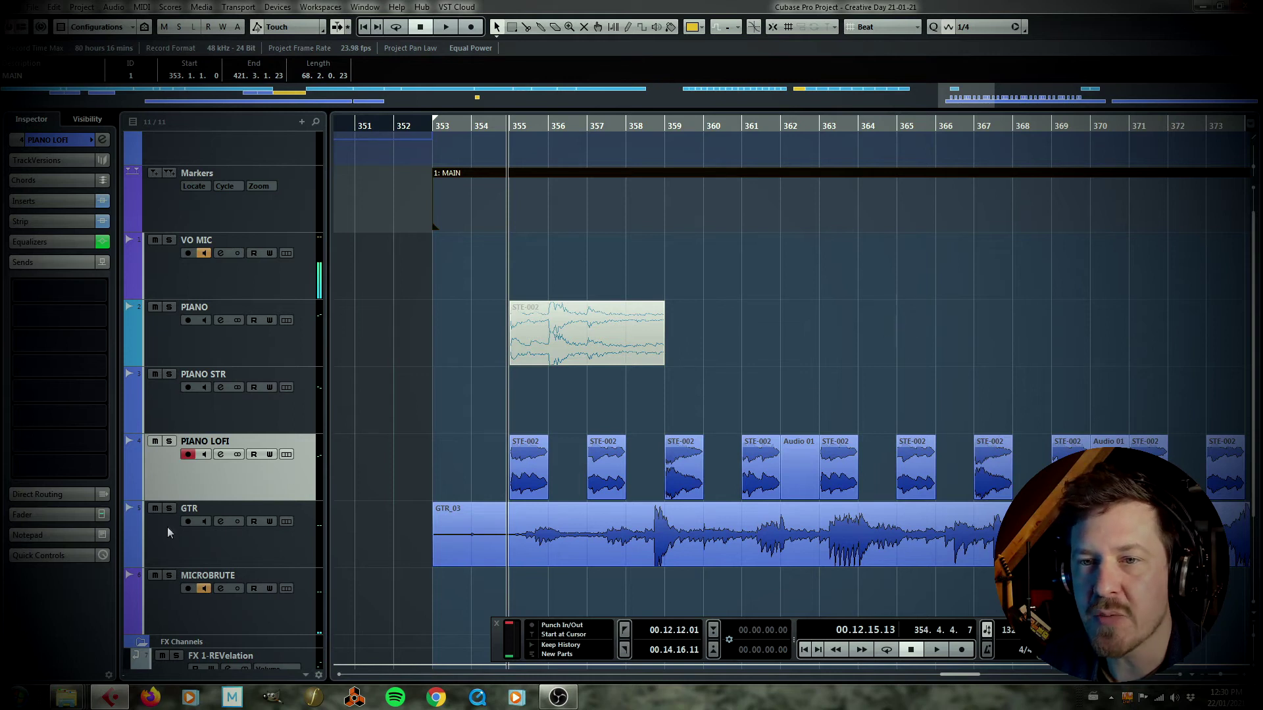
key(space)
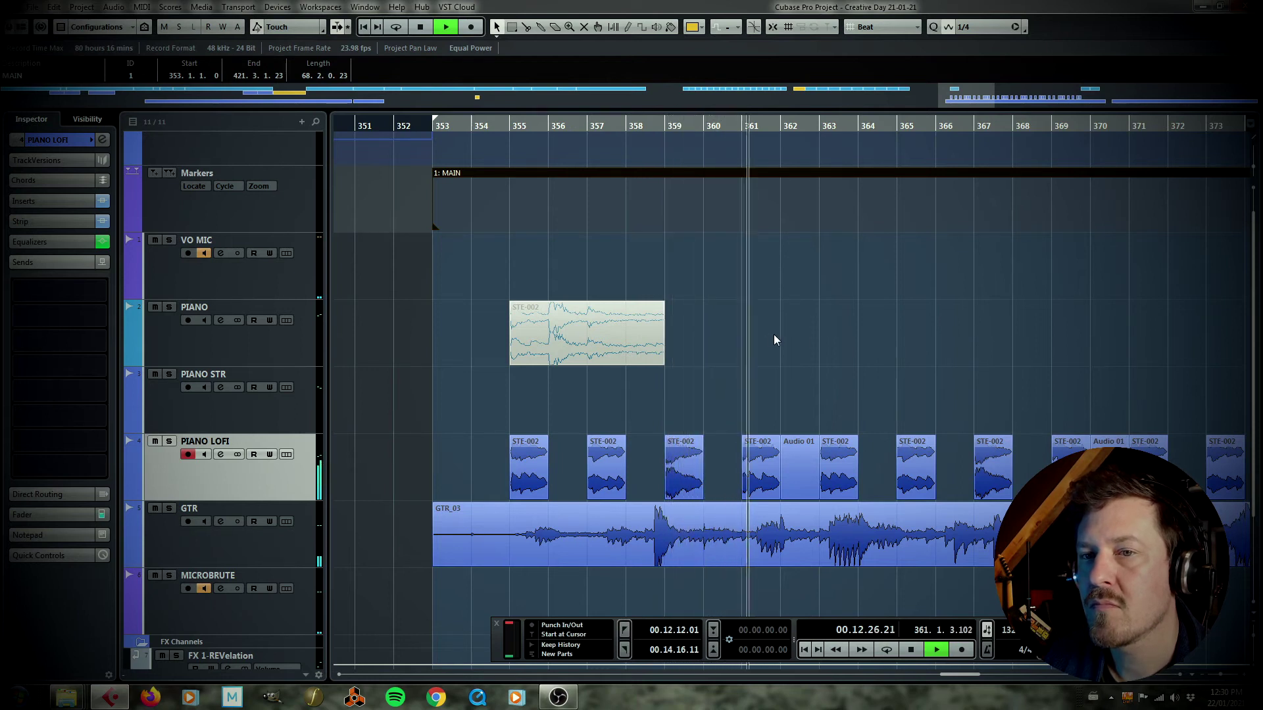
scroll(773, 334, down, 5)
scroll(775, 331, down, 3)
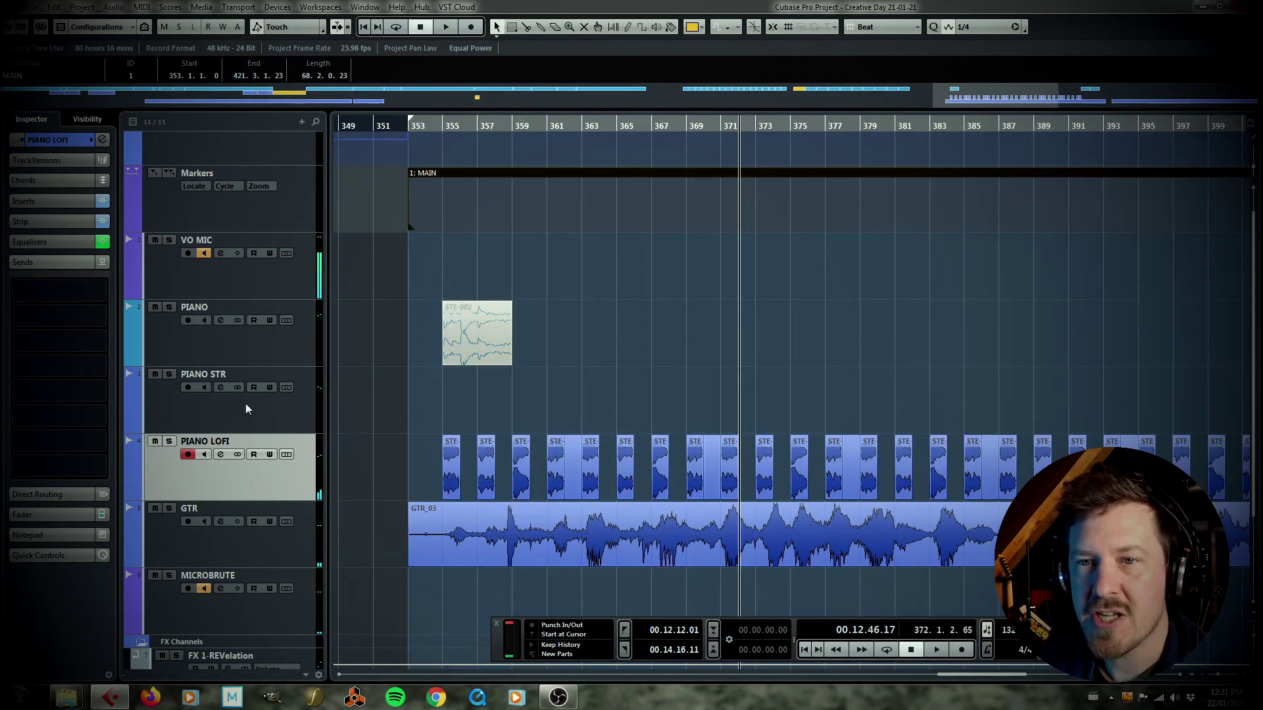
Step: Import AMBIENT COMBO STR.wav from the OUTPUTS folder onto the PIANO STR track, starting at about bar 372
click(243, 415)
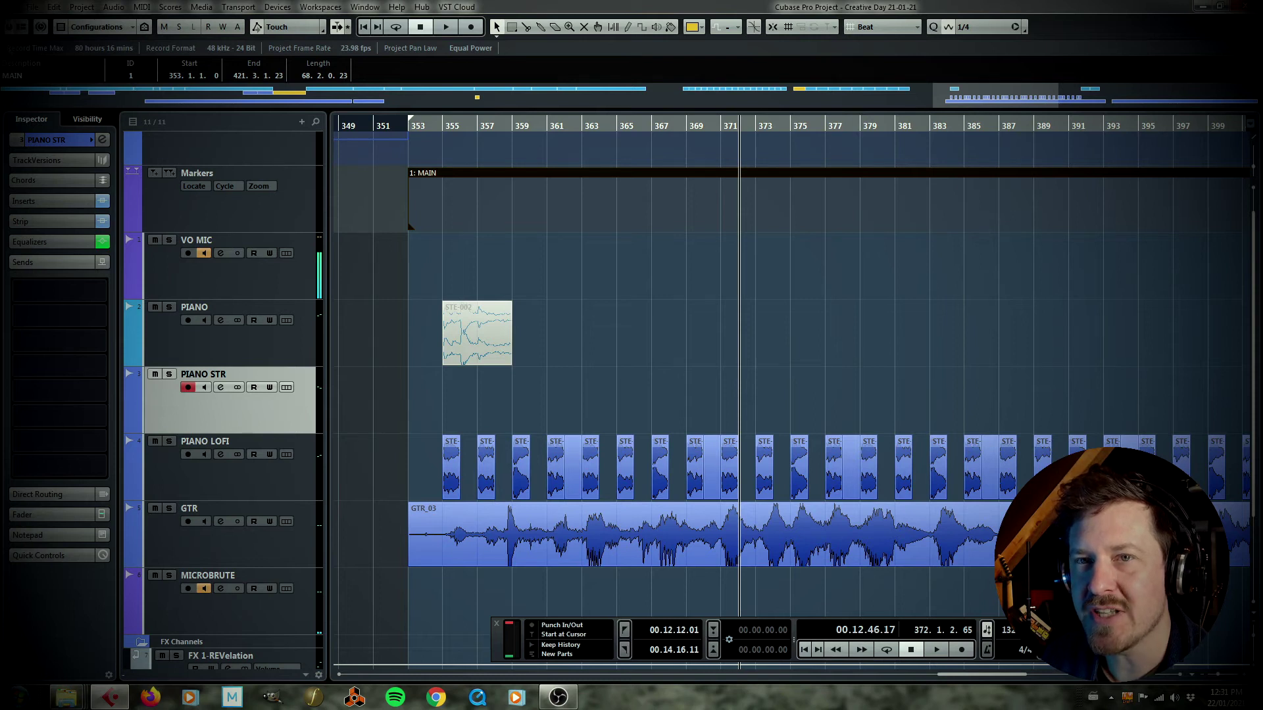
click(27, 7)
mouse_move(160, 220)
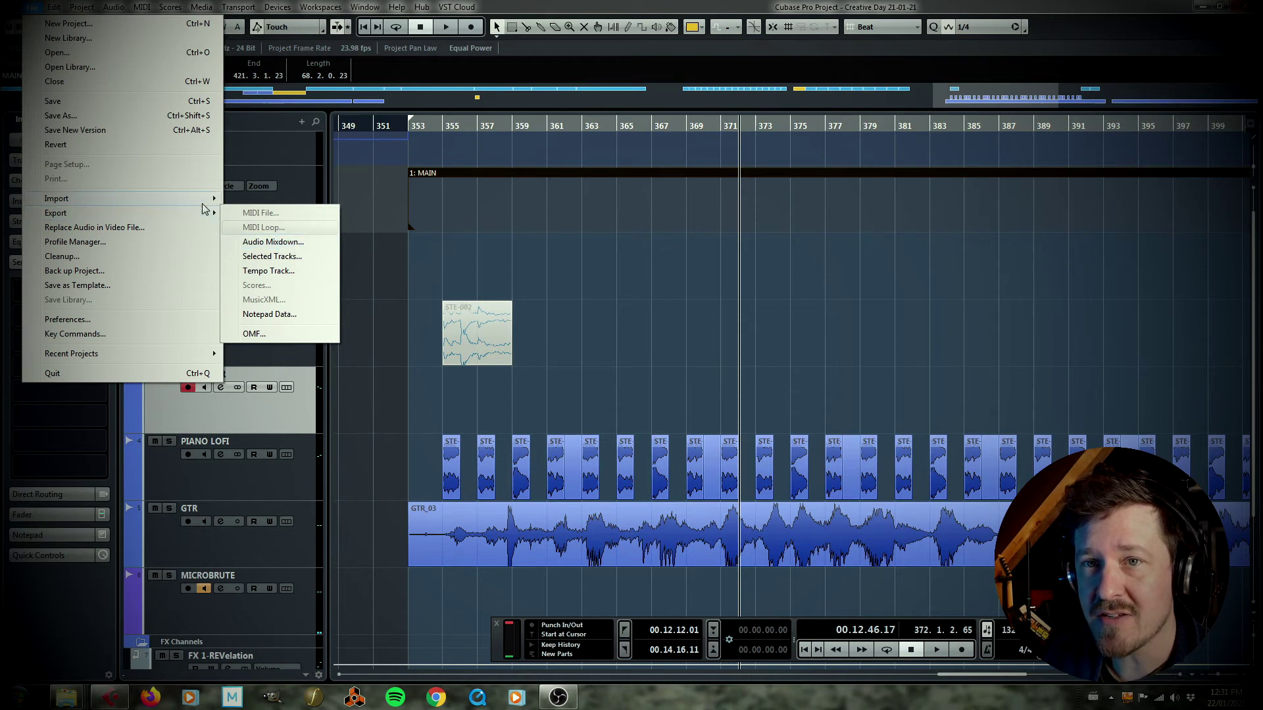
mouse_move(204, 200)
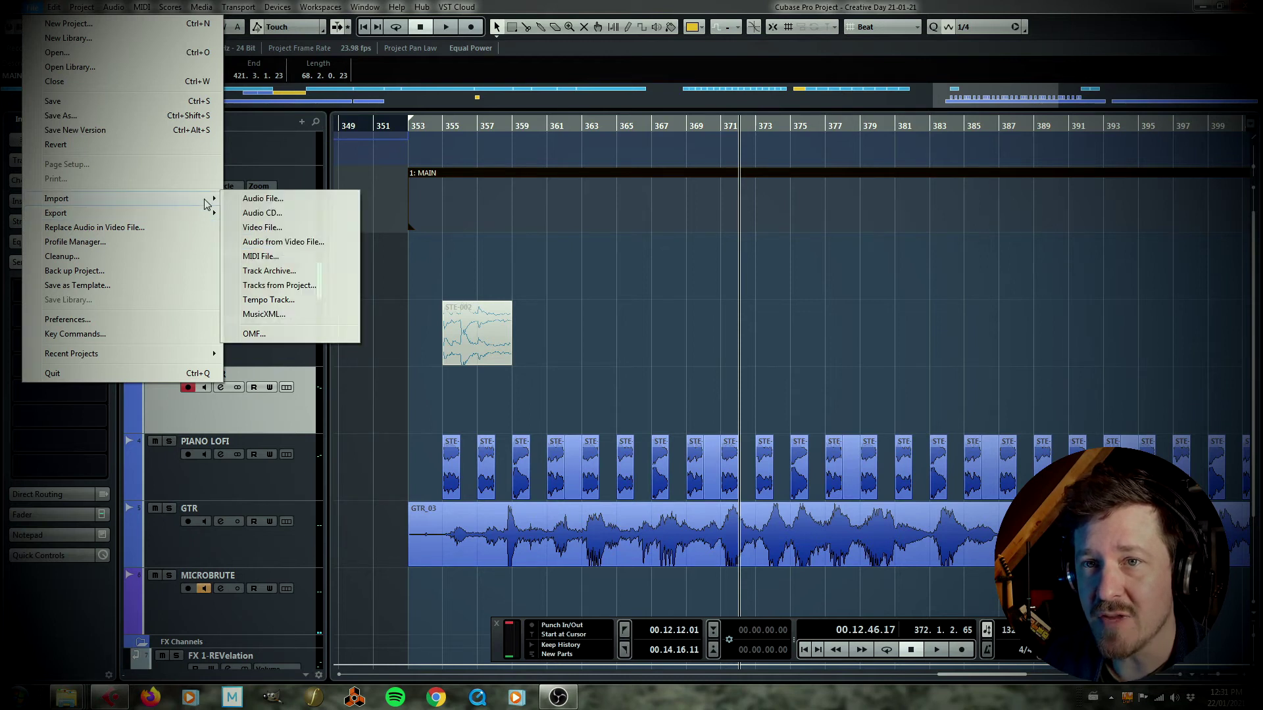
click(249, 199)
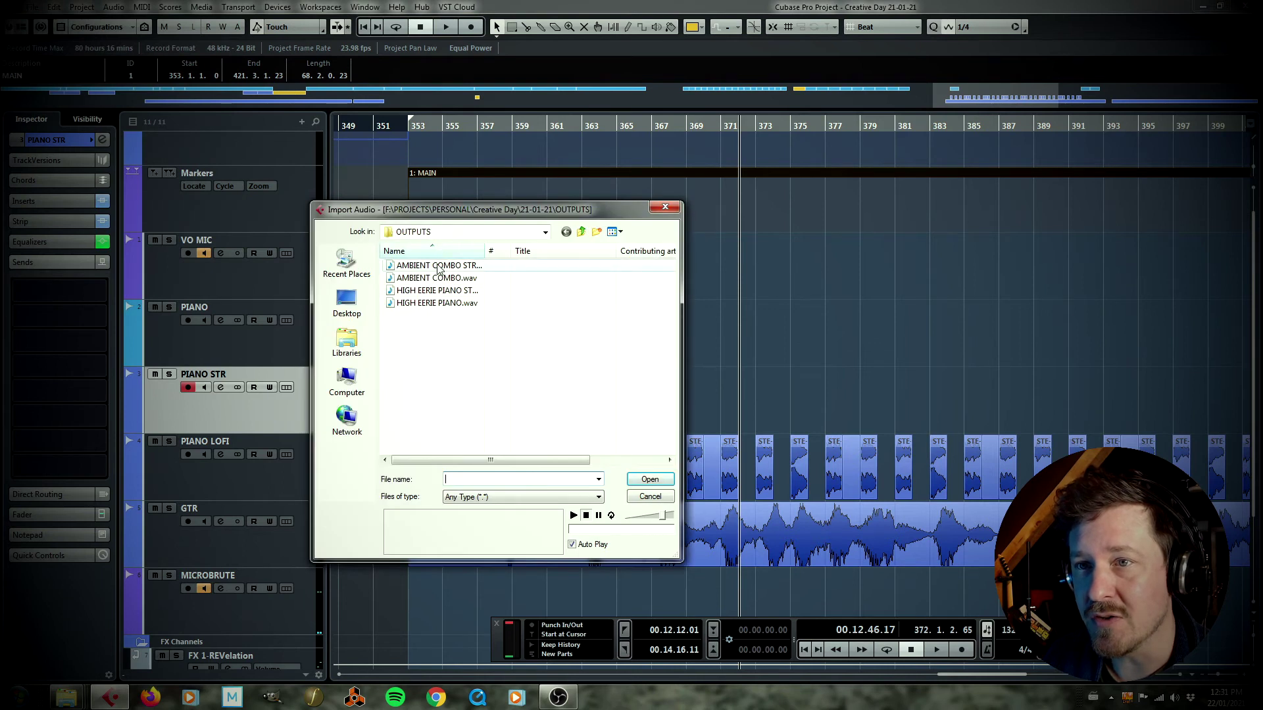
drag(438, 269, 753, 402)
click(679, 414)
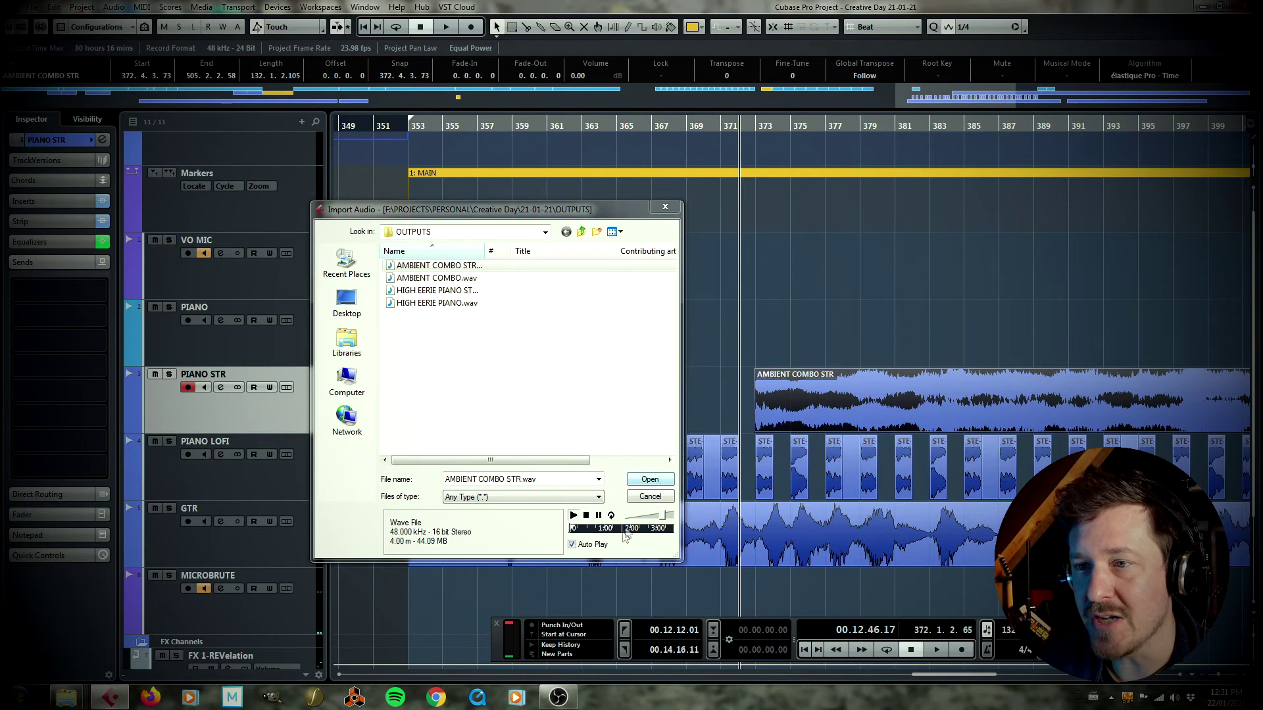
click(666, 208)
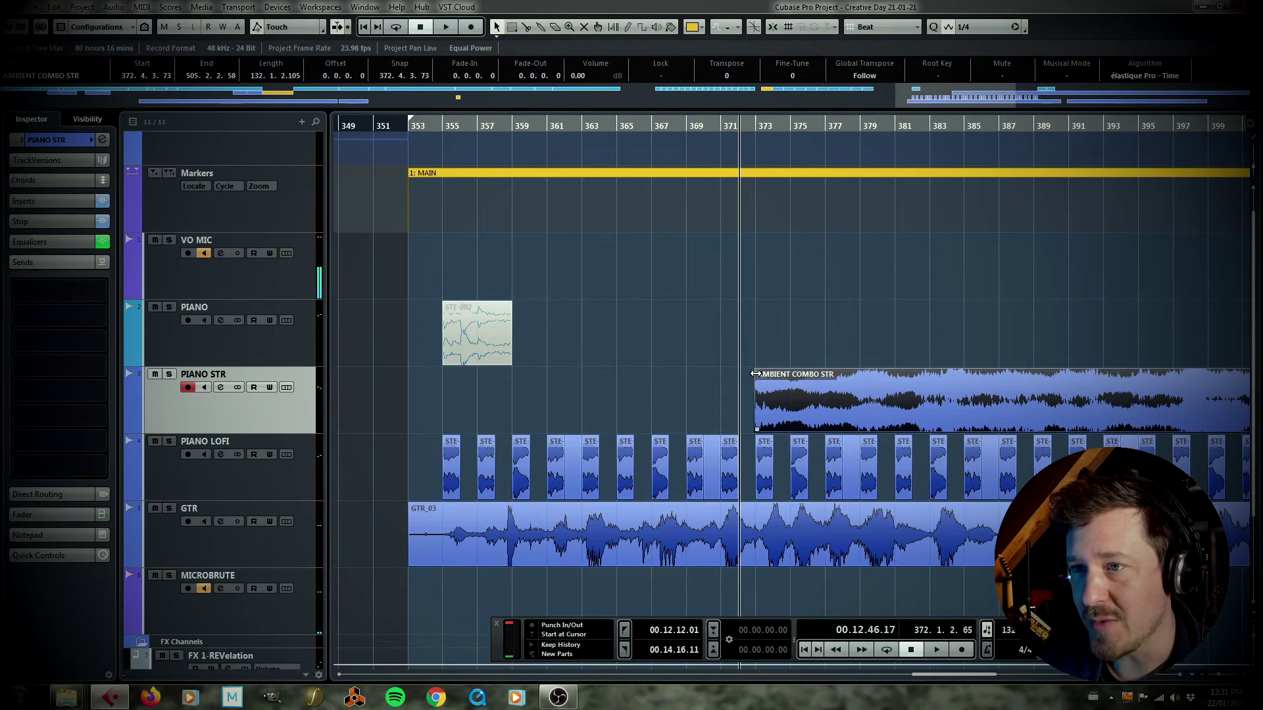
Step: Fade in the AMBIENT COMBO STR clip over about 4 bars and set its volume to -3.21 dB during playback
drag(756, 371, 825, 380)
key(space)
key(h)
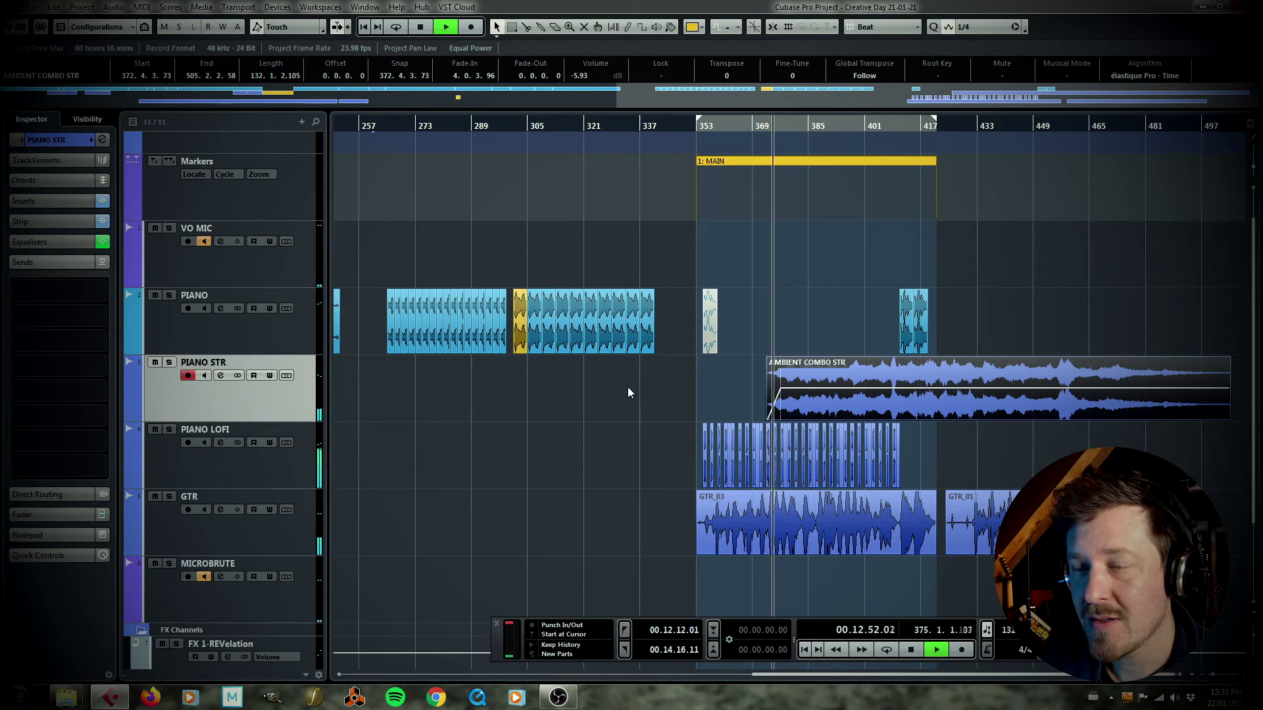
mouse_move(1005, 393)
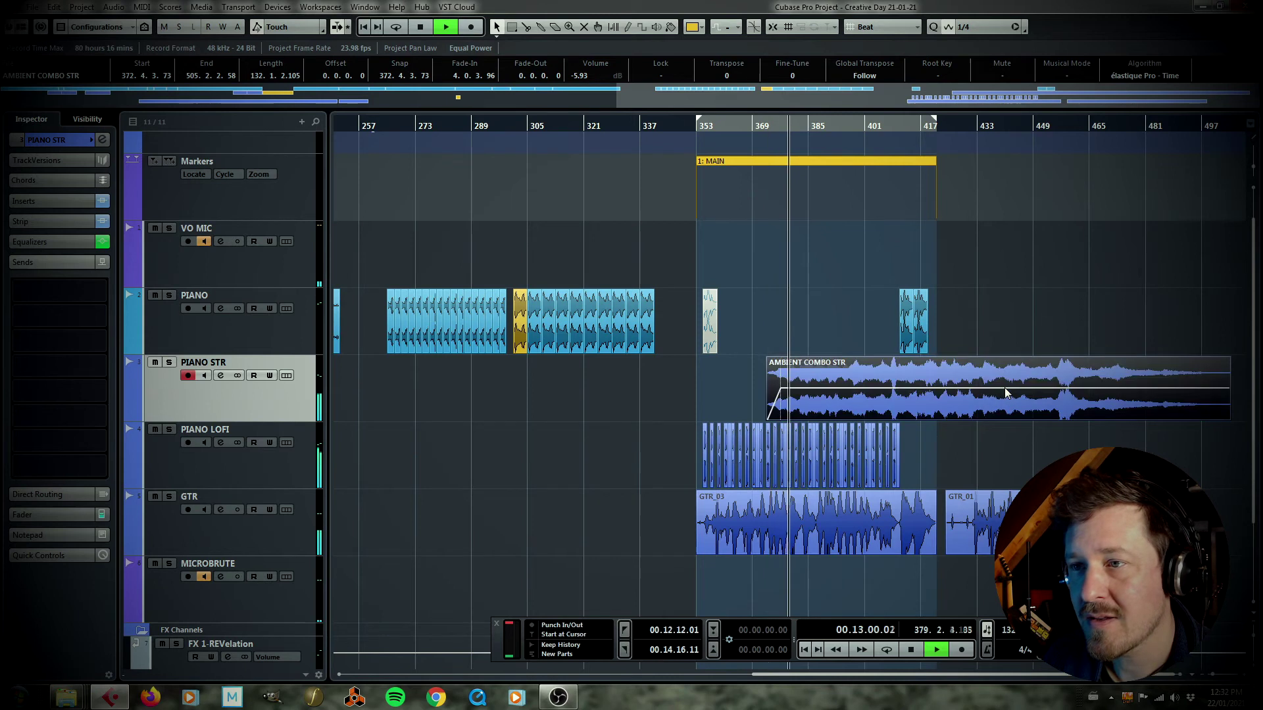
drag(998, 392, 997, 390)
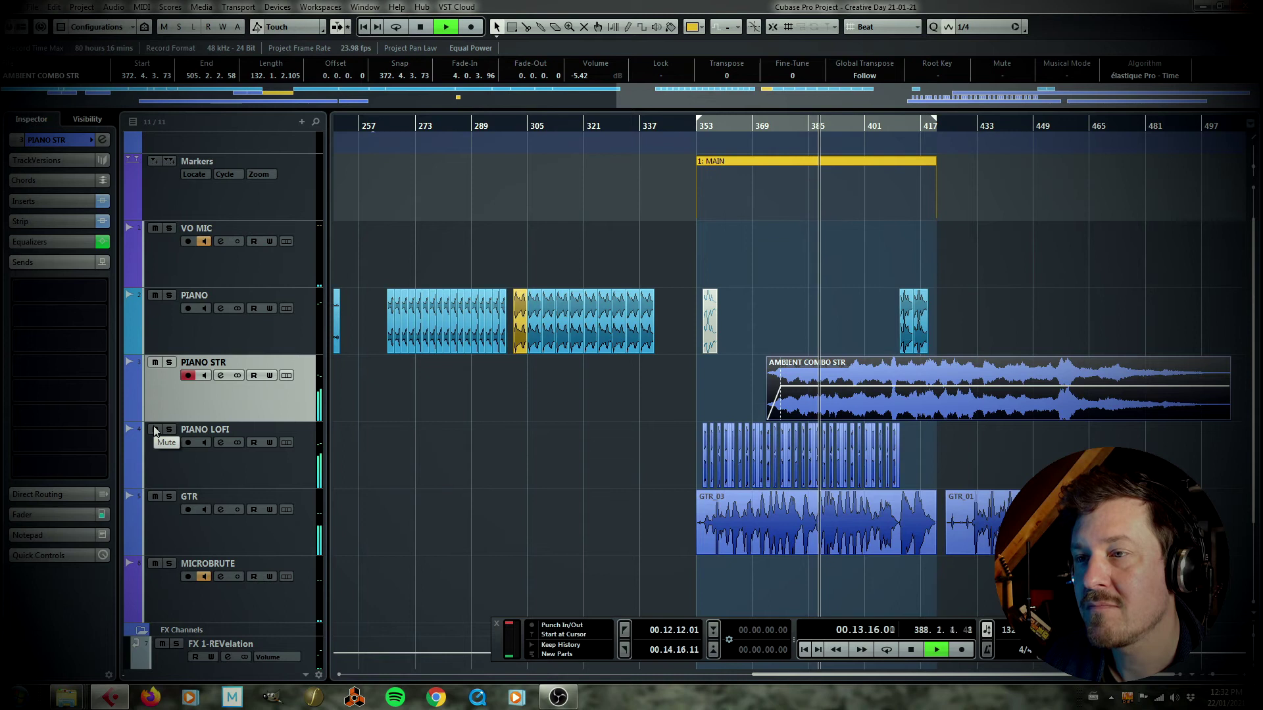
drag(997, 390, 1001, 378)
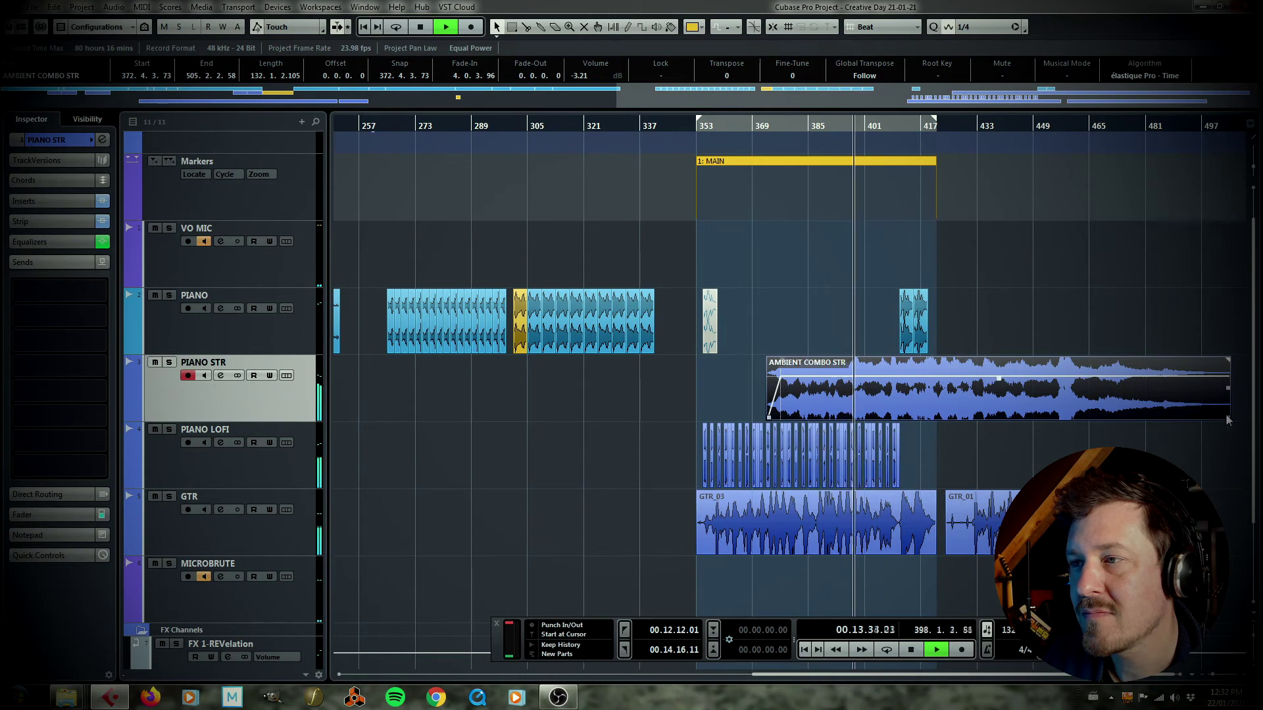
Step: Trim the AMBIENT COMBO STR clip's end to about bar 411, add a fade-out of about 7 bars, and stop playback
drag(1227, 419, 900, 421)
drag(898, 360, 871, 366)
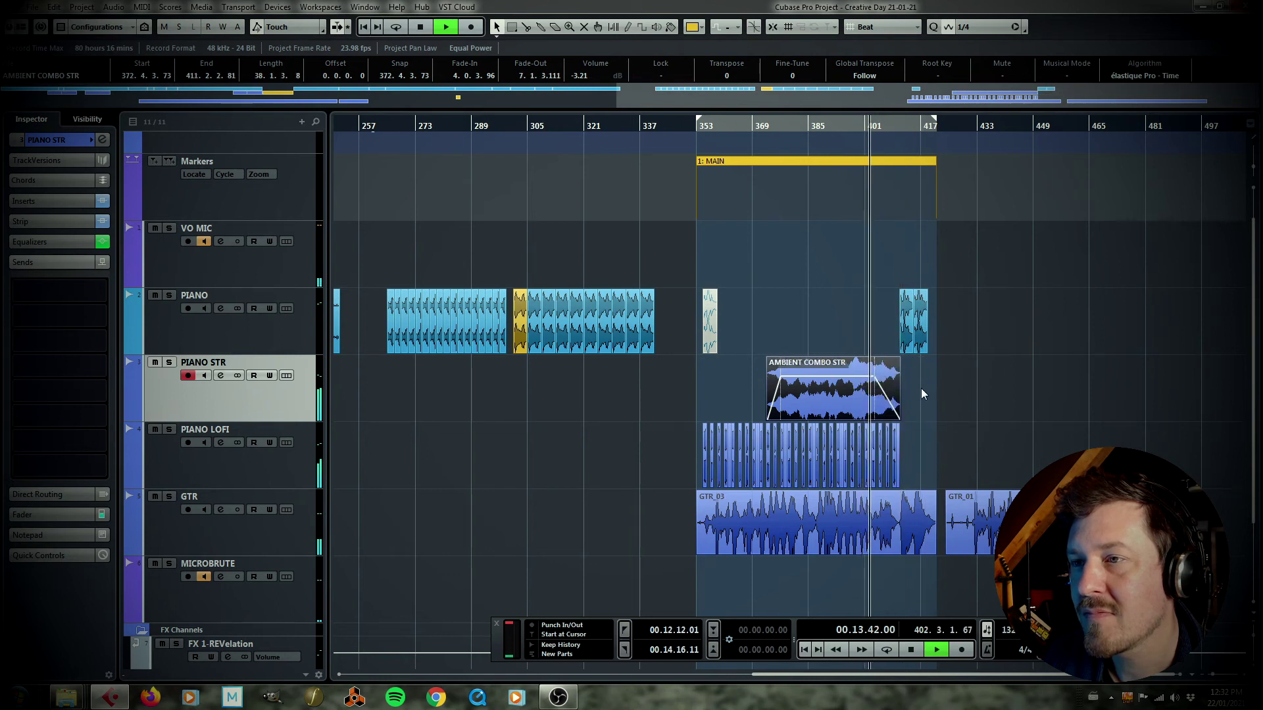
key(space)
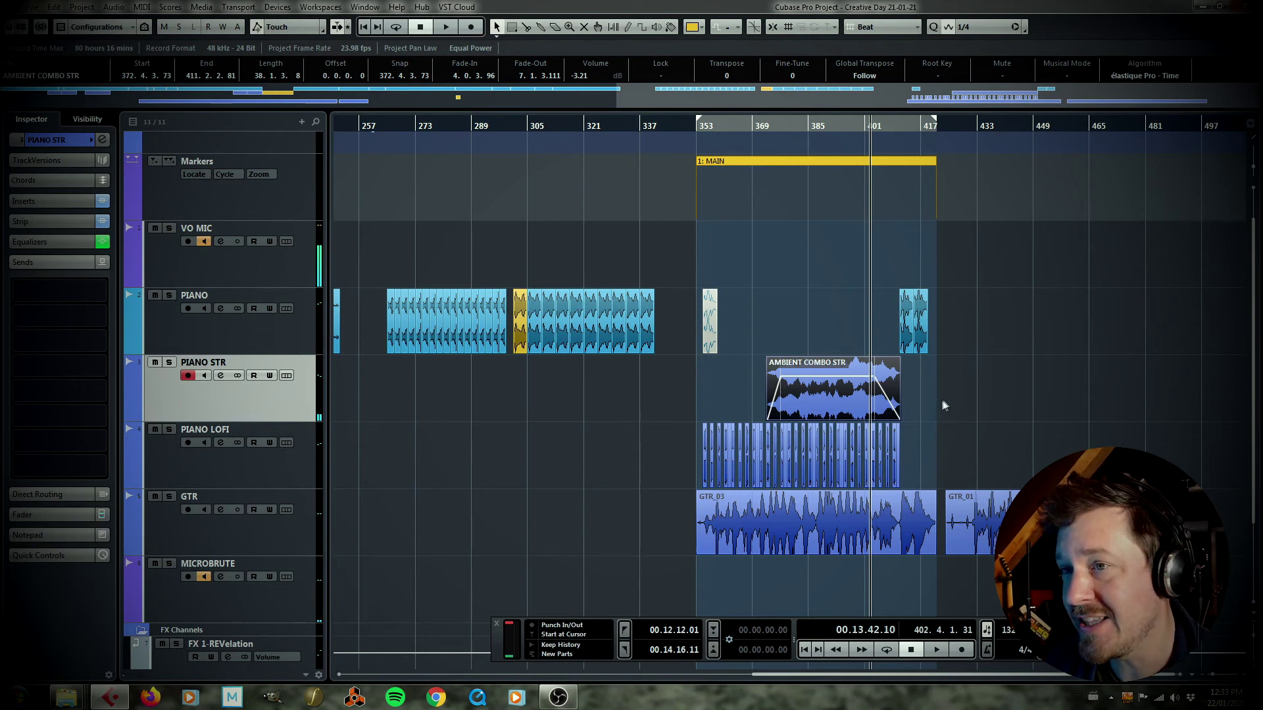
Step: Select the MICROBRUTE track and clear the clip selection
click(282, 607)
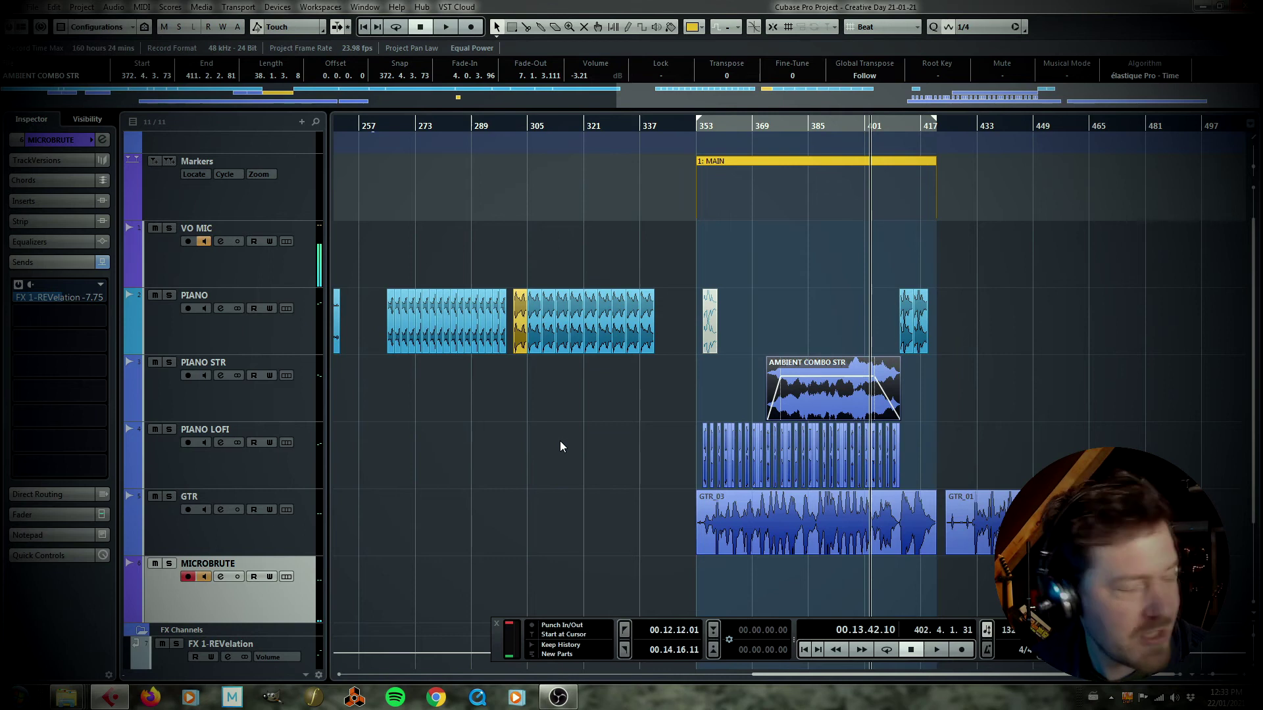
click(1035, 462)
scroll(546, 480, down, 2)
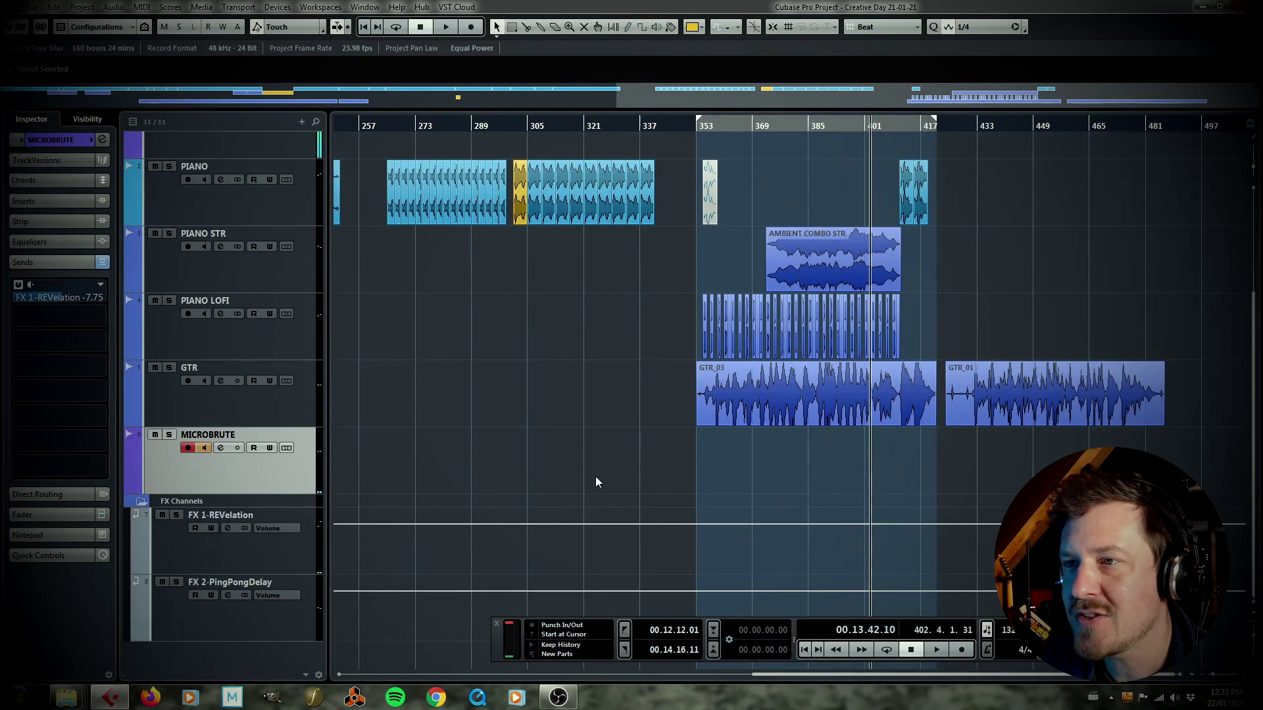
scroll(600, 411, up, 2)
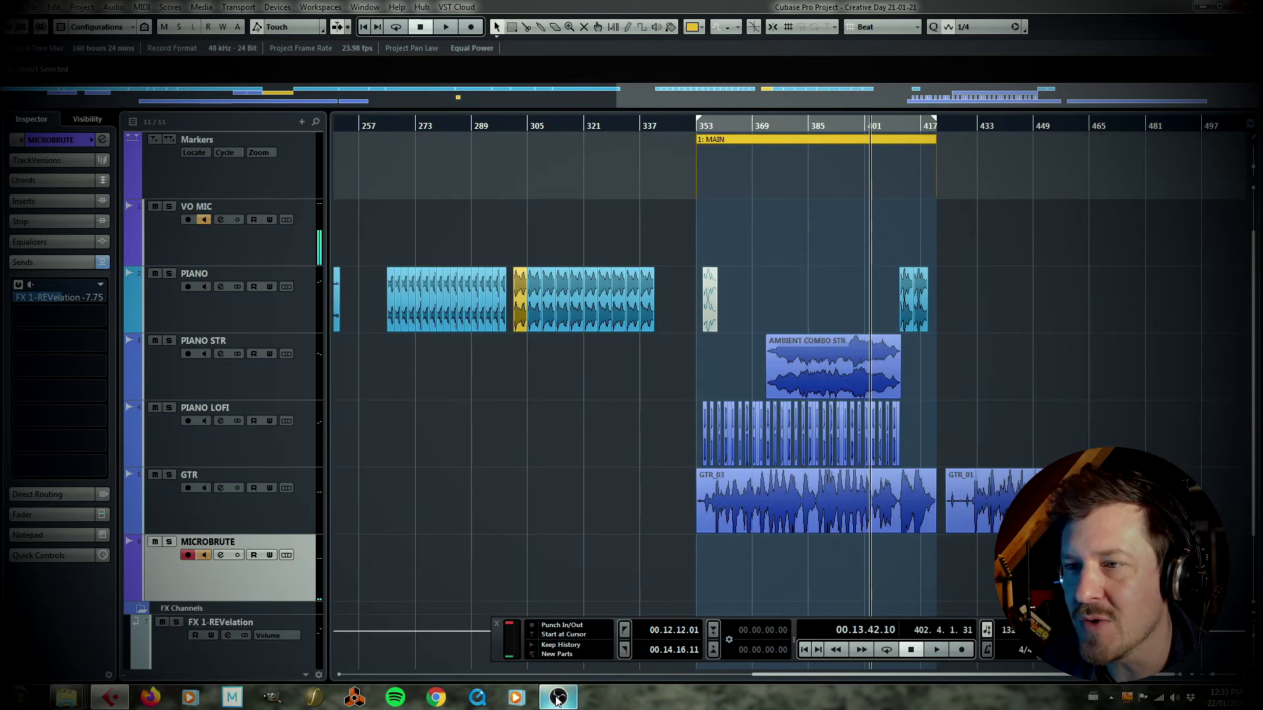
mouse_move(557, 699)
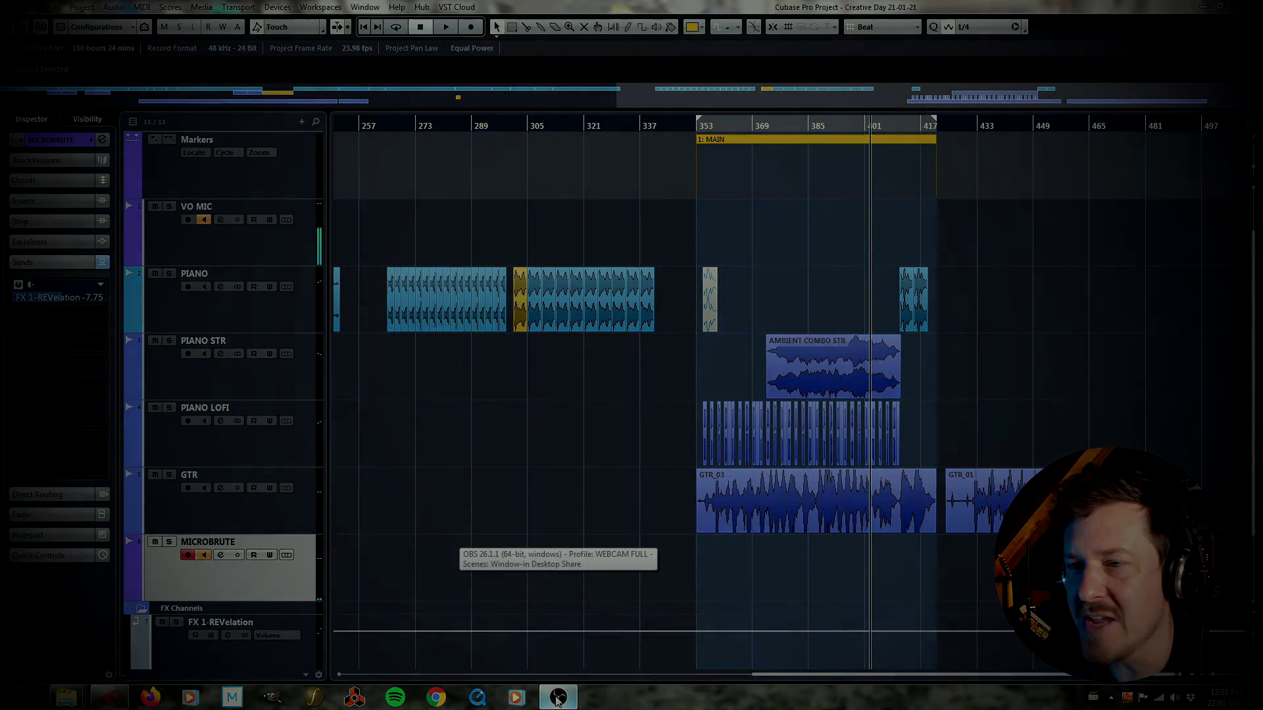
click(557, 697)
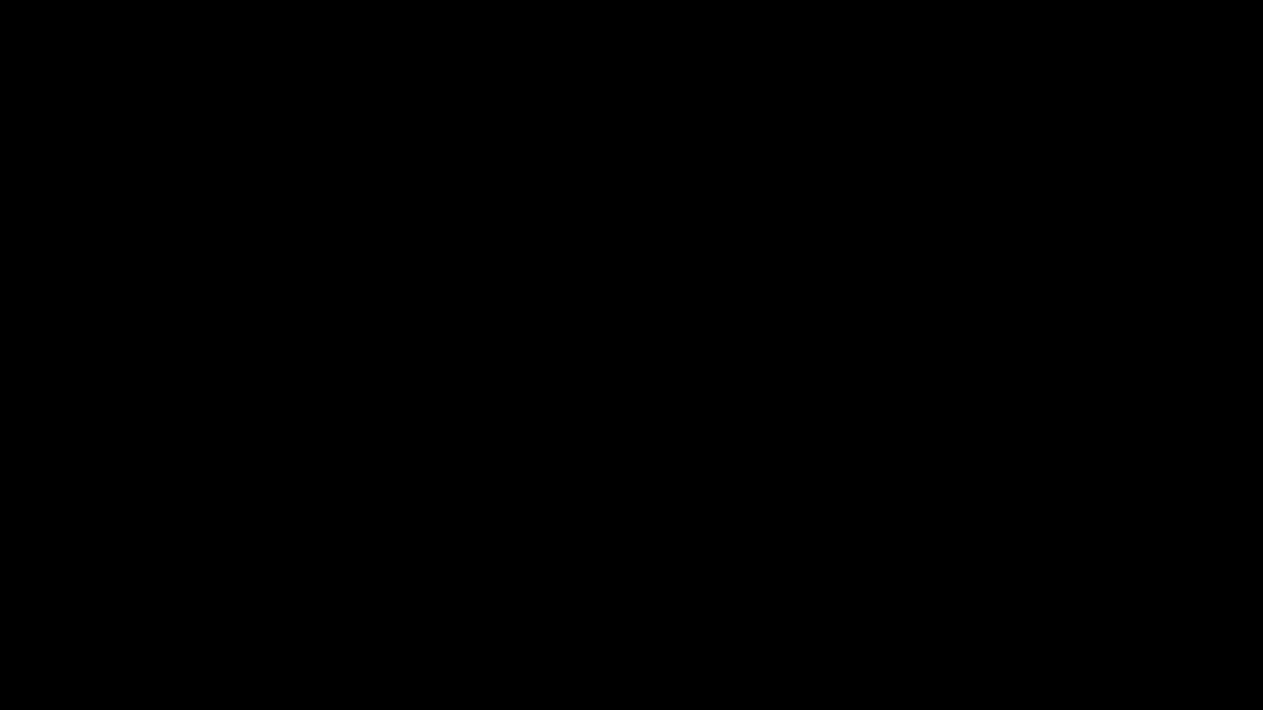
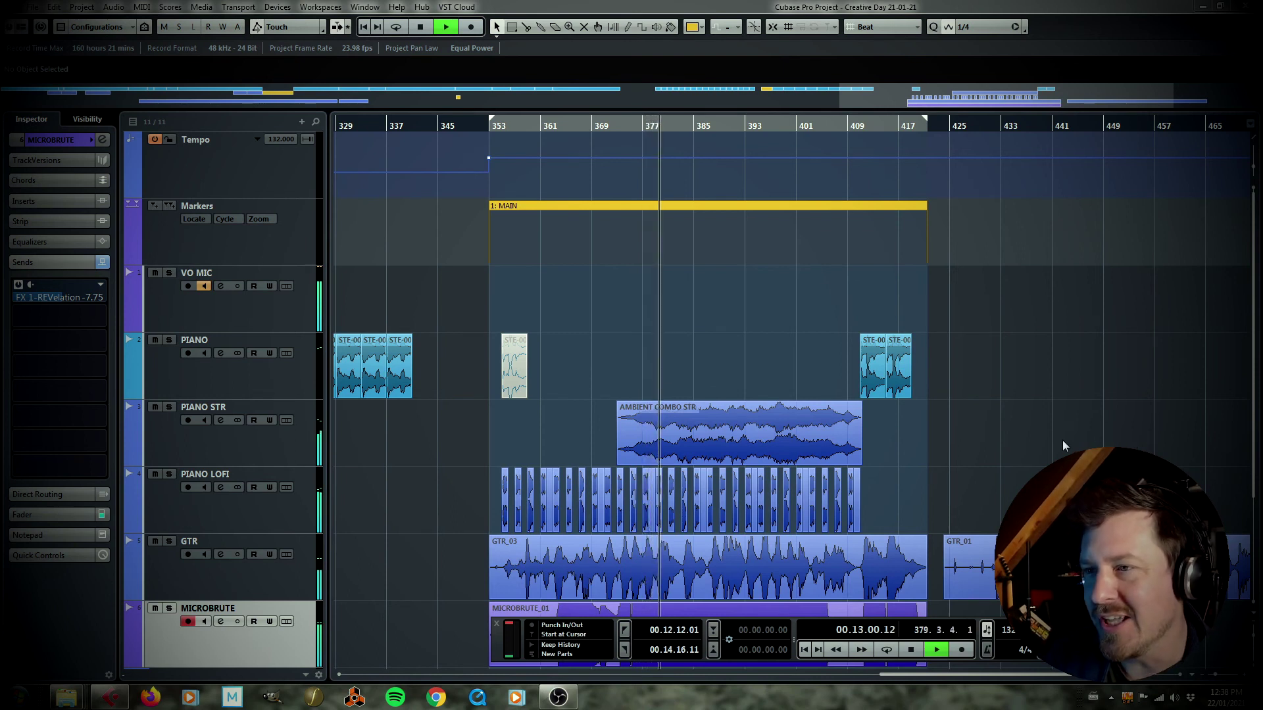
Step: Listen to the MAIN section with the MICROBRUTE_01 layer, try soloing PIANO STR, and clear all track solos
scroll(1060, 439, down, 4)
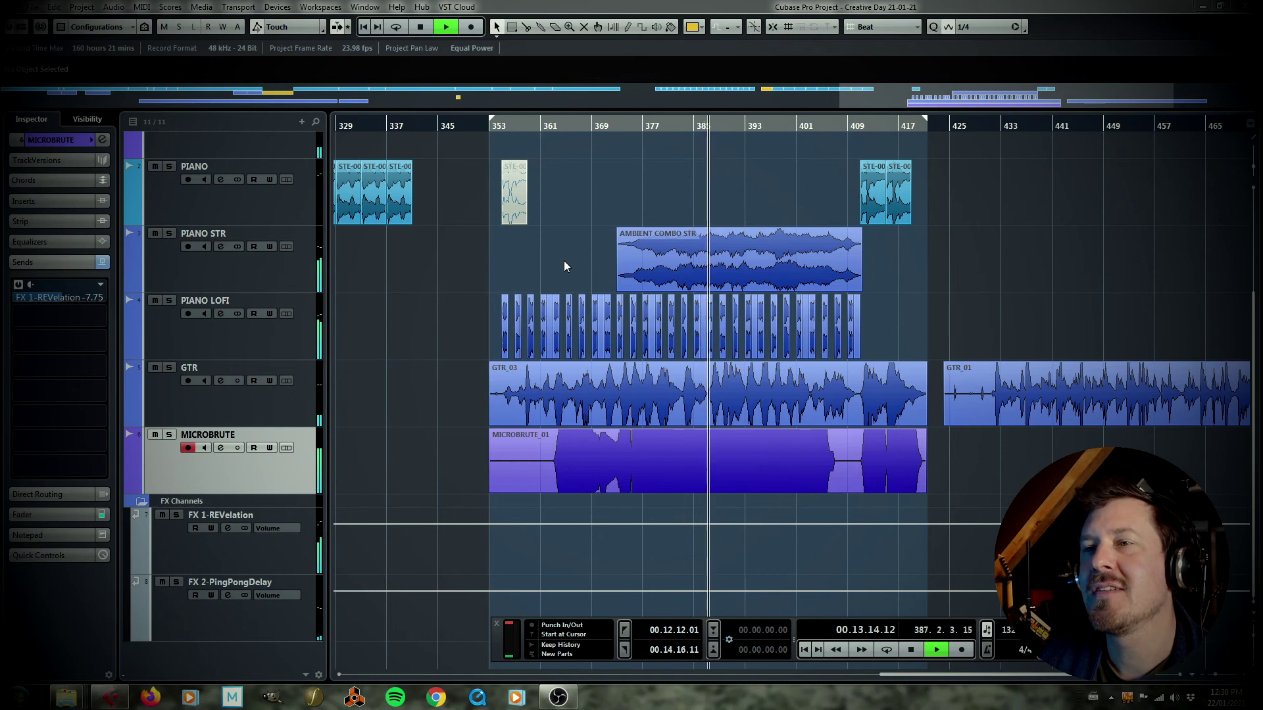
click(622, 269)
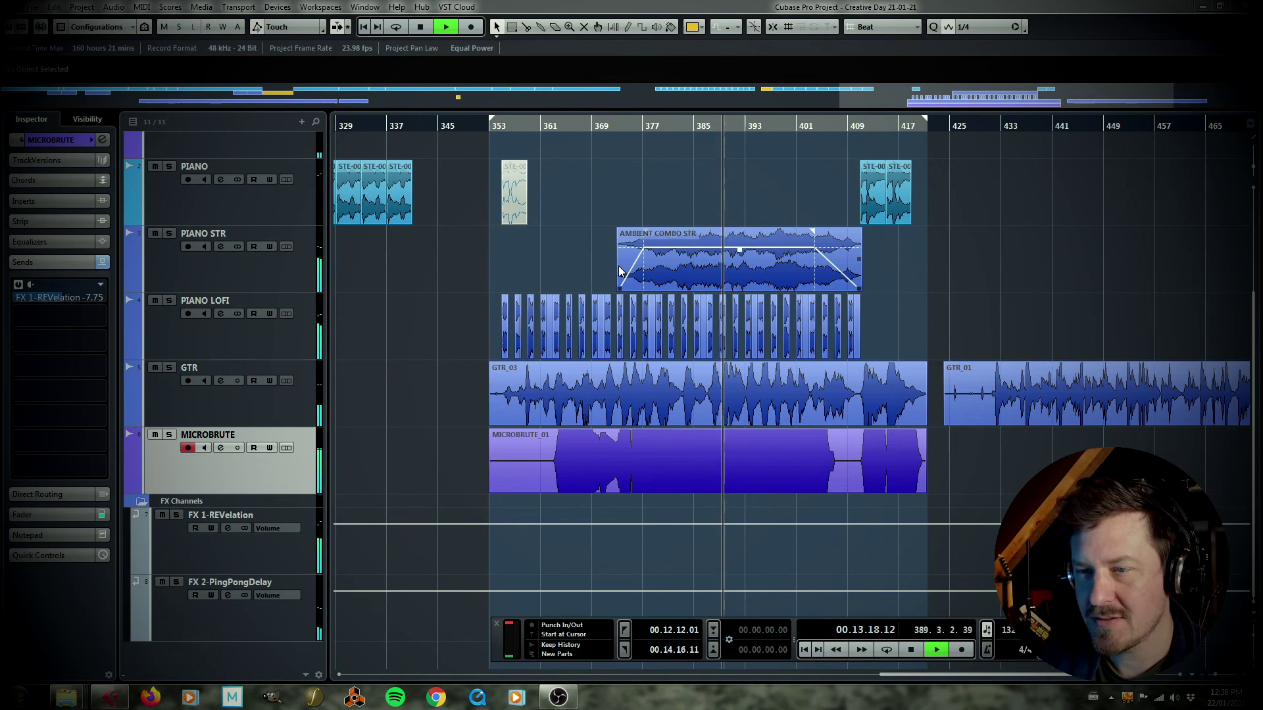
click(603, 273)
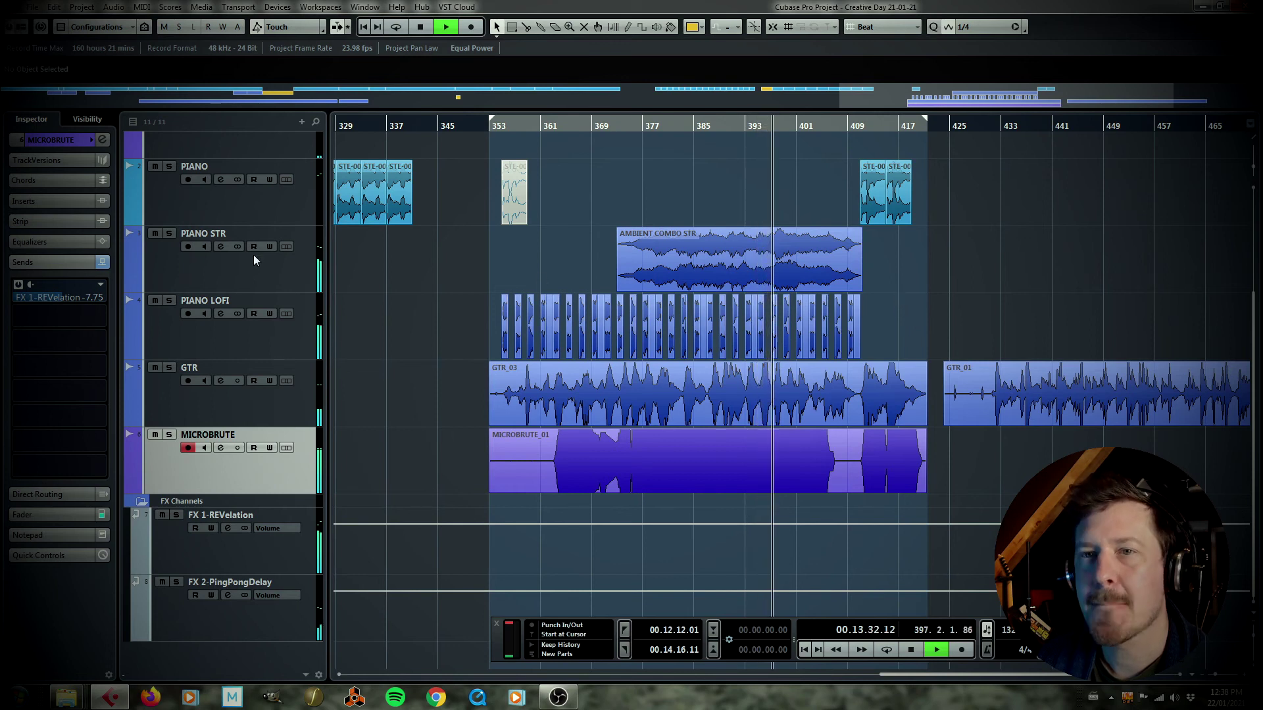
click(170, 234)
click(171, 258)
click(172, 216)
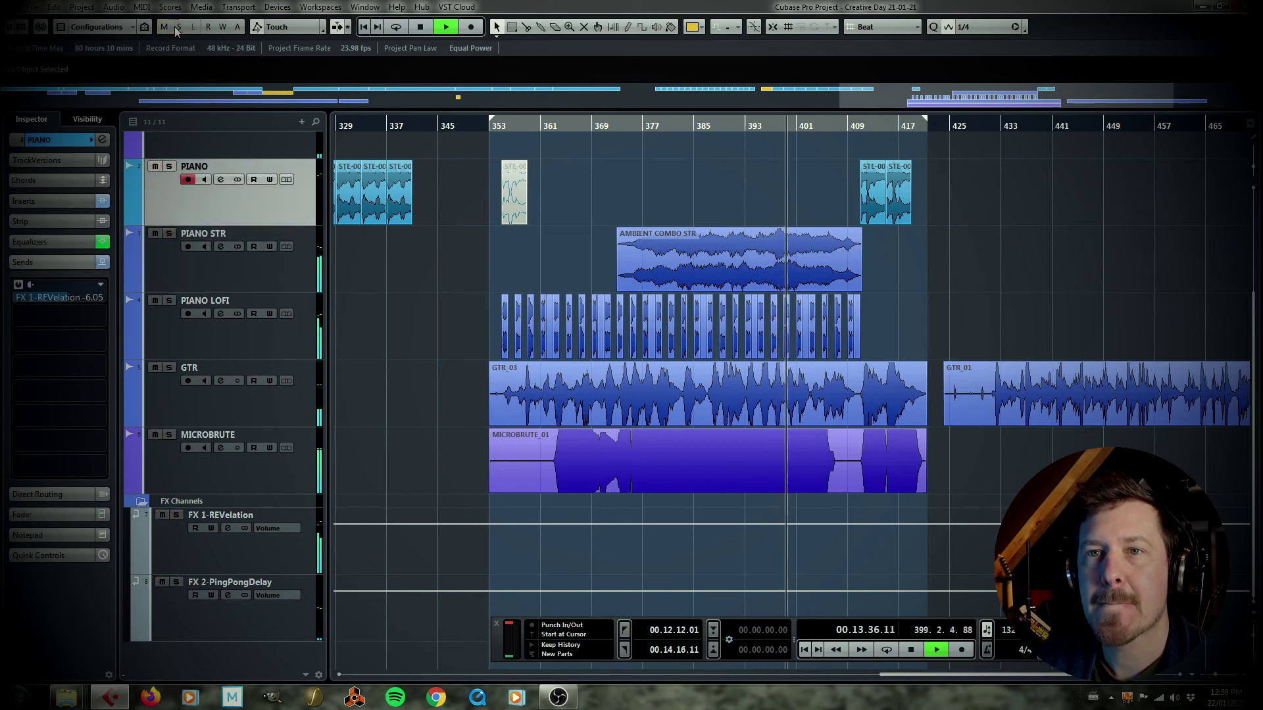
click(178, 27)
Step: Check the PIANO STR channel's equalizer and set PIANO LOFI's low EQ band to 75.5 Hz
click(161, 258)
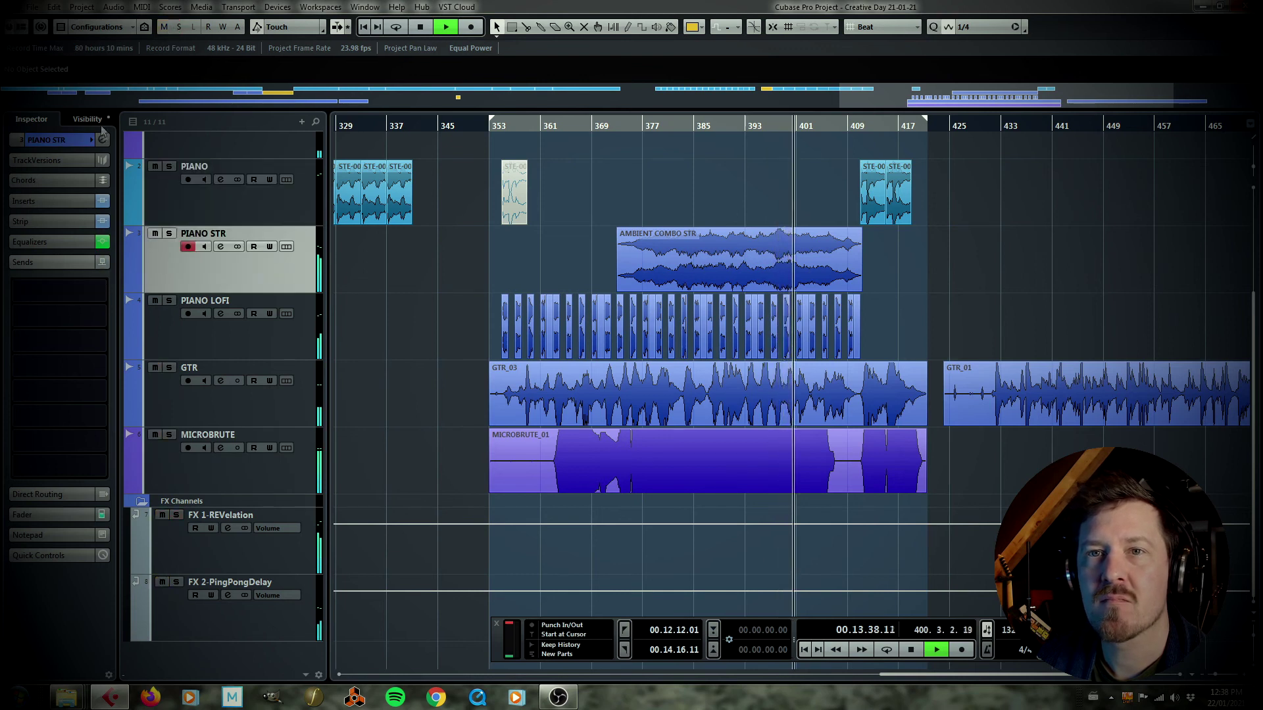
click(220, 247)
click(687, 298)
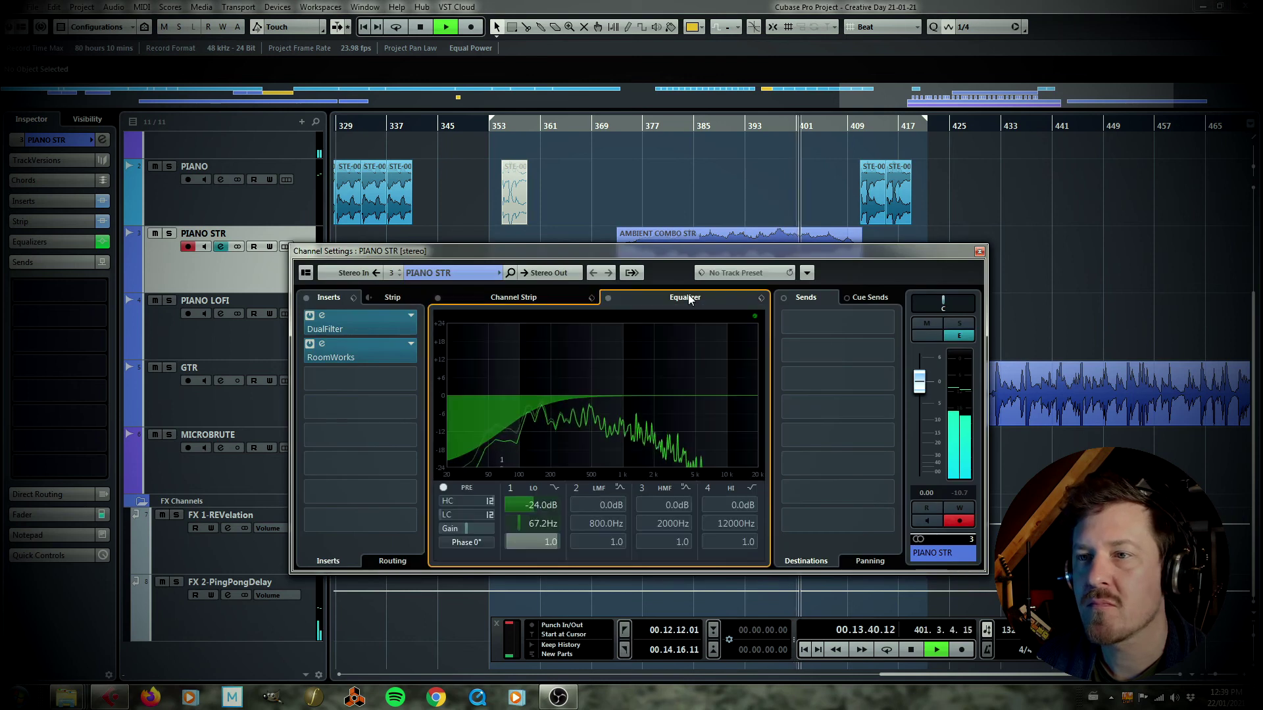
click(176, 335)
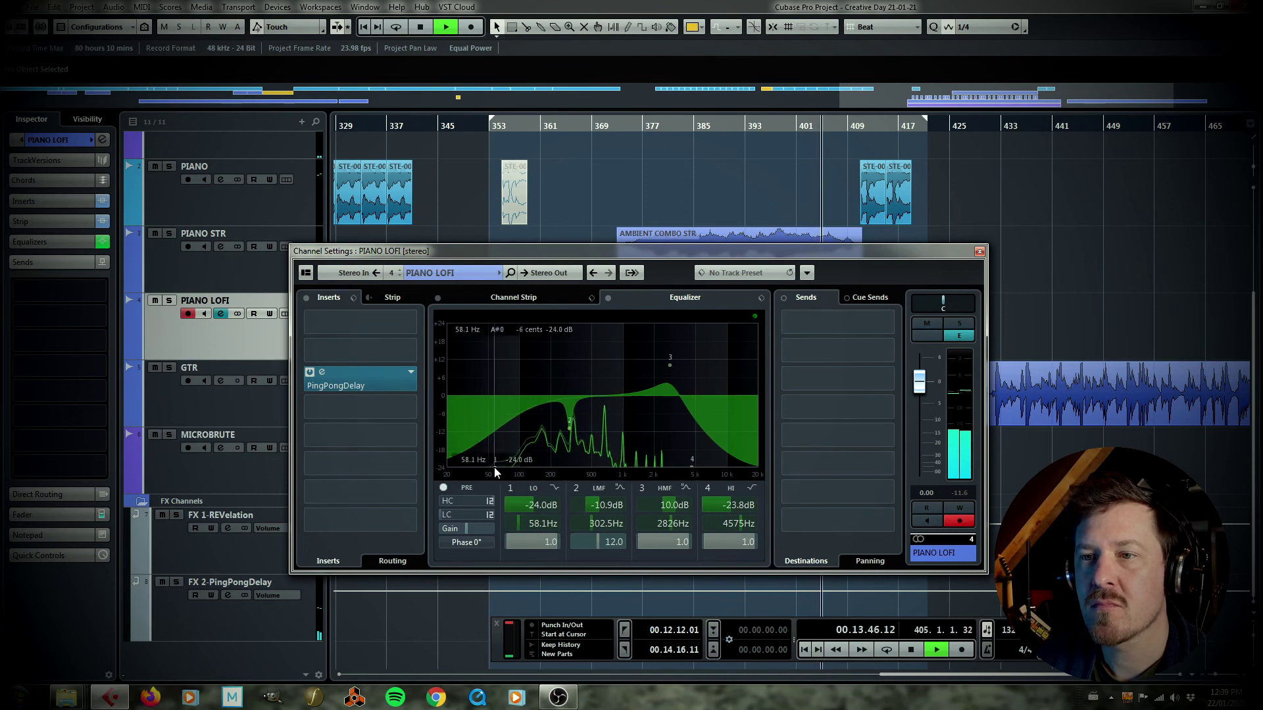
drag(495, 467, 507, 467)
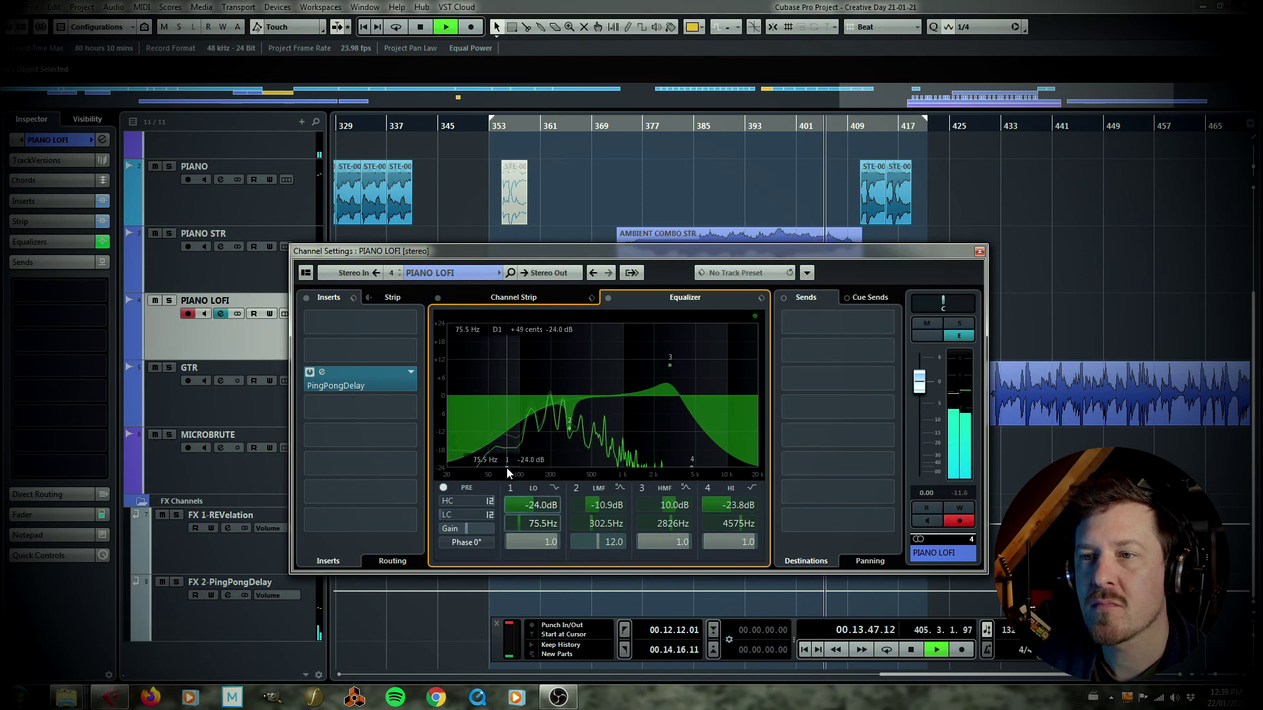
Step: Cut the low frequencies of the GTR channel with EQ band 1
click(191, 405)
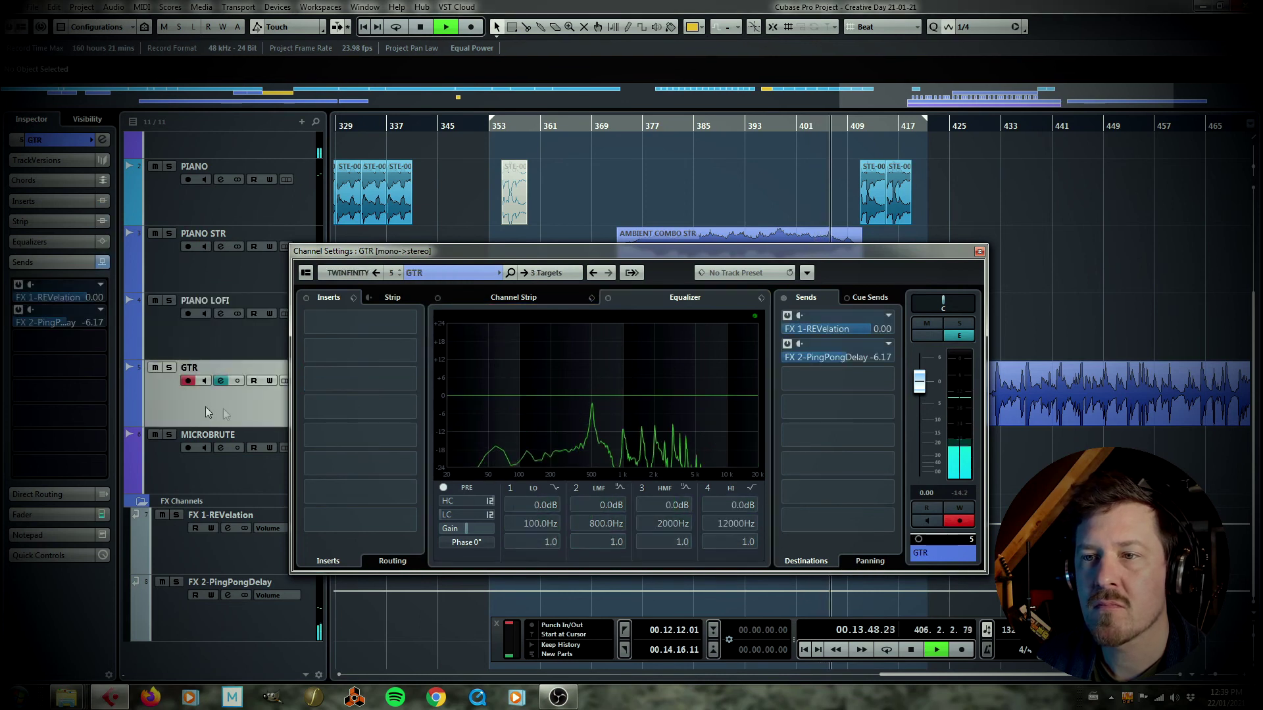
click(510, 488)
drag(523, 400, 556, 478)
Step: Set MICROBRUTE's low EQ band to -24.0 dB at 35.9 Hz with a Q of 6.0, and close the channel settings
click(244, 476)
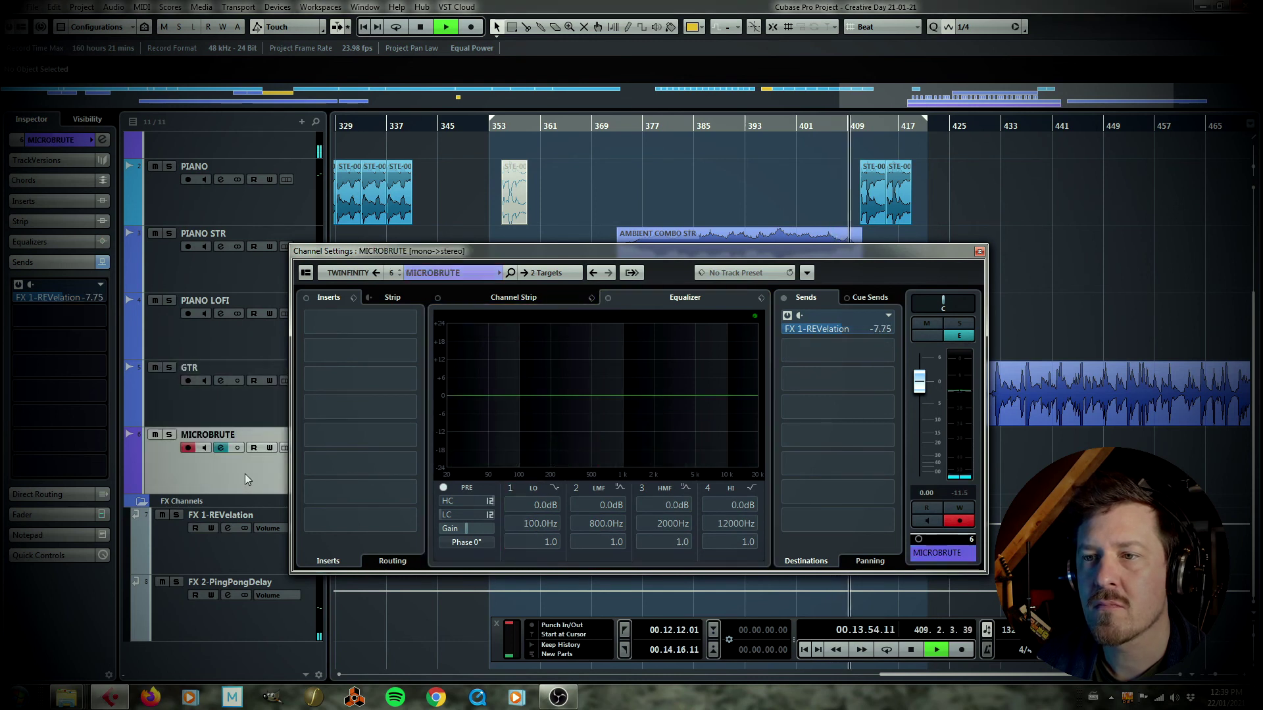
click(656, 125)
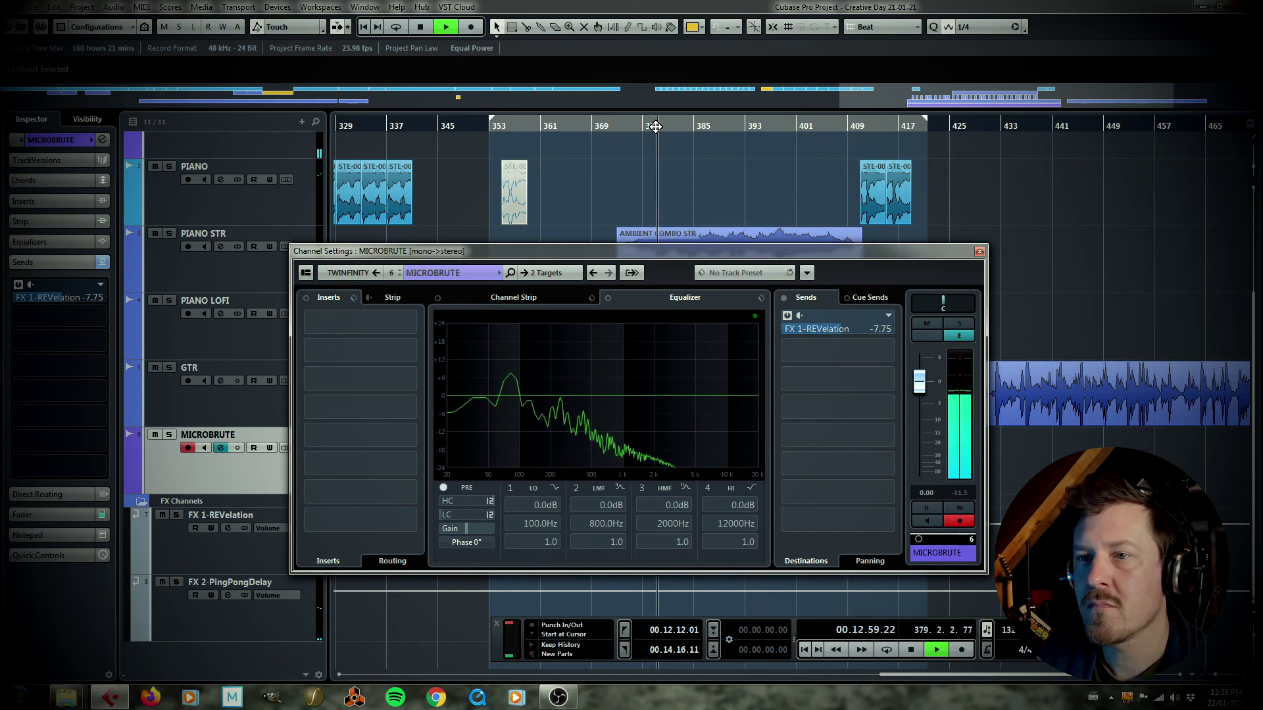
drag(490, 456, 469, 468)
scroll(556, 542, up, 4)
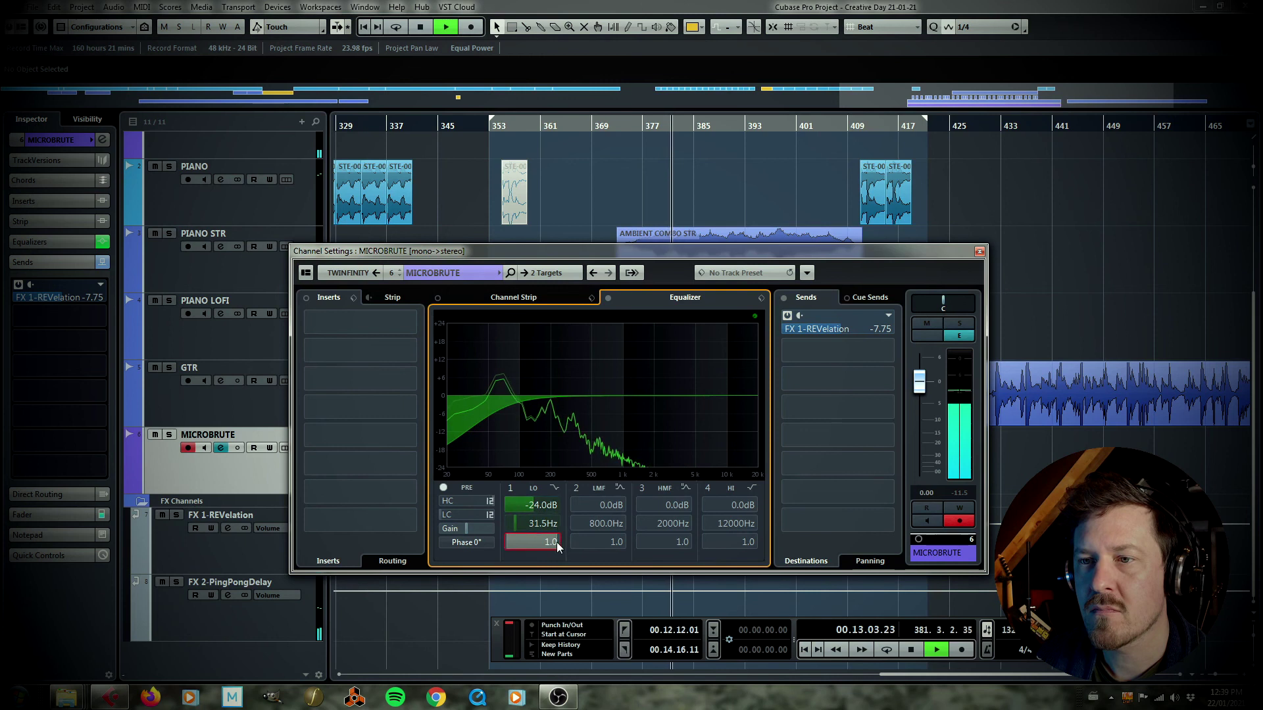
scroll(569, 537, up, 10)
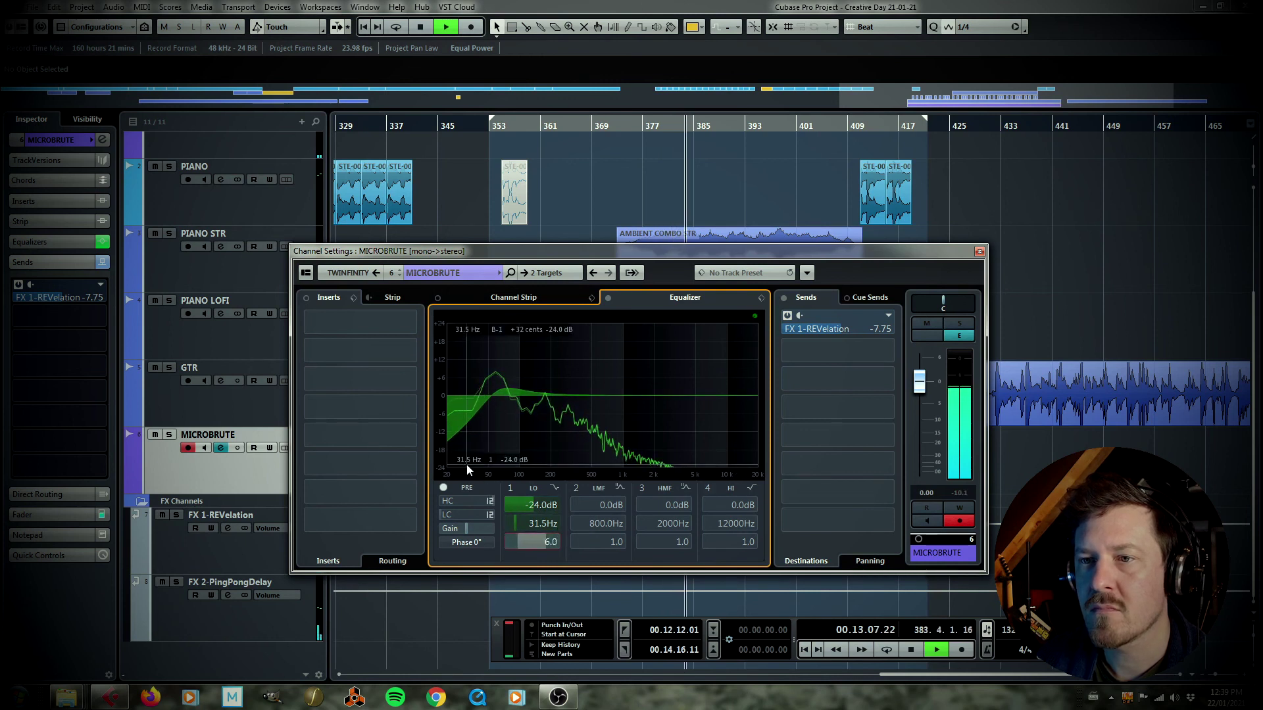
drag(471, 468, 473, 469)
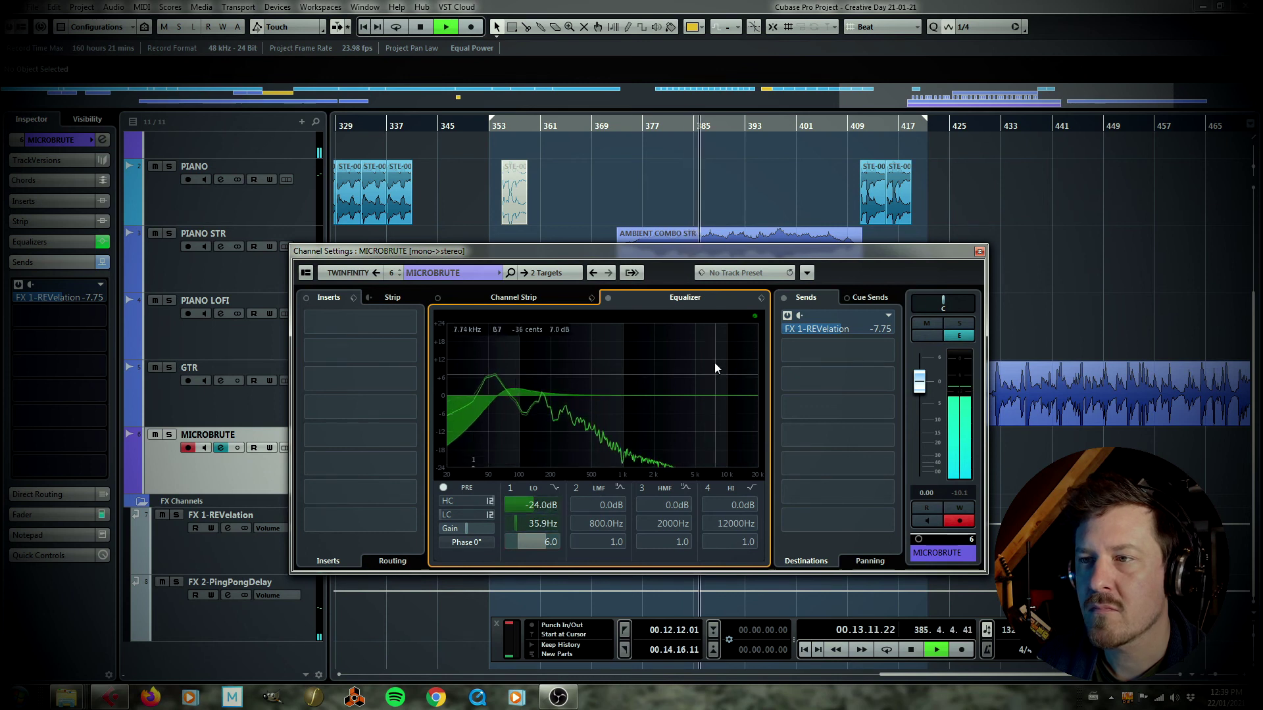
click(979, 252)
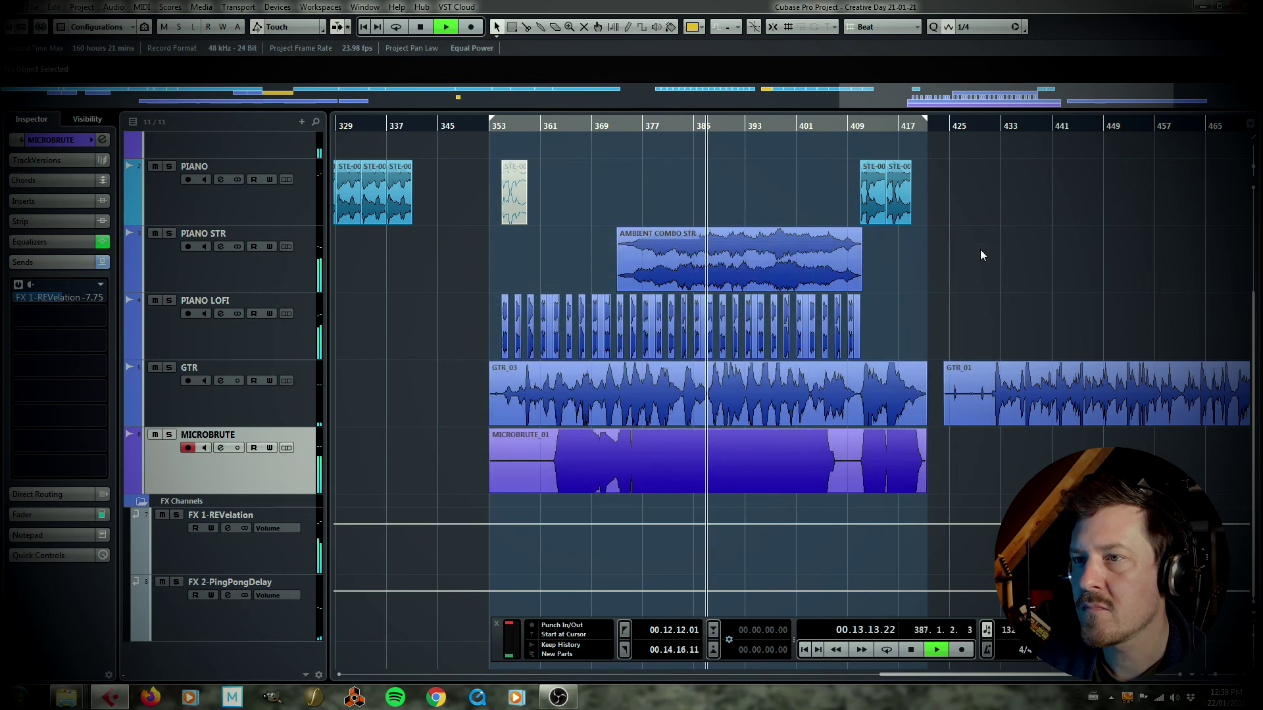
Step: Adjust the filter position of the DualFilter insert on the PIANO STR track while the MAIN section plays
click(218, 270)
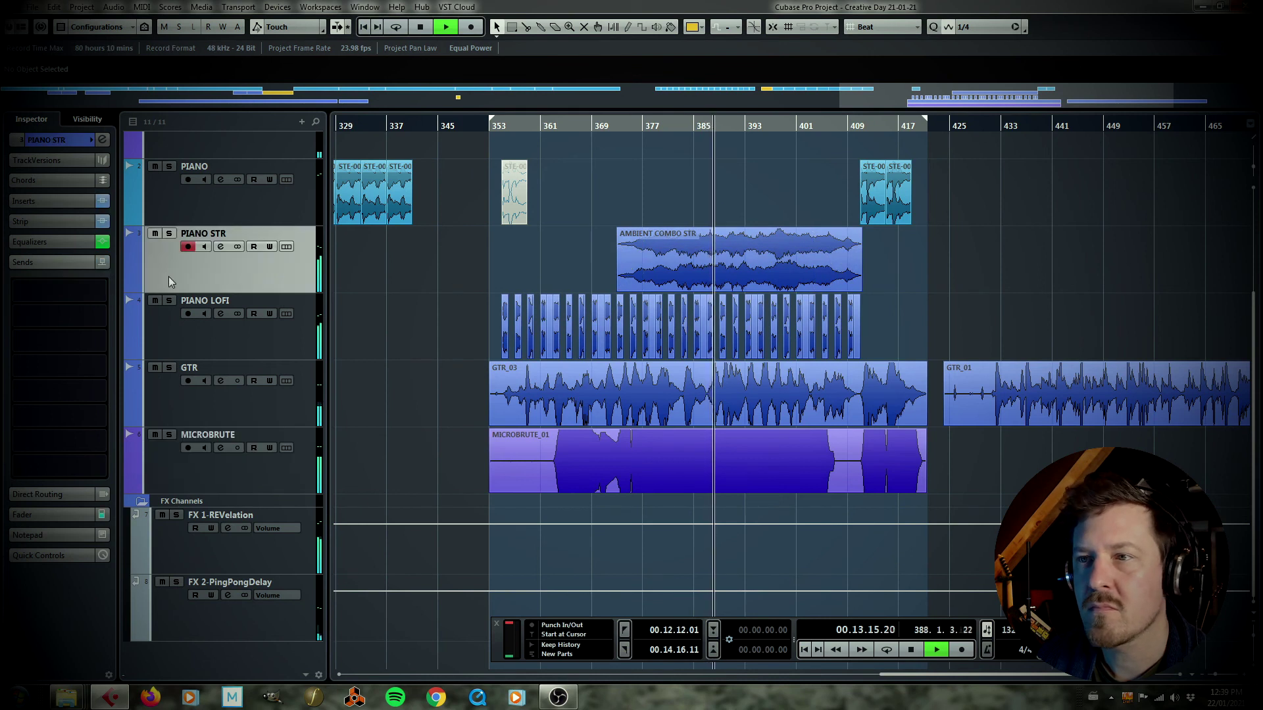
click(66, 198)
click(30, 223)
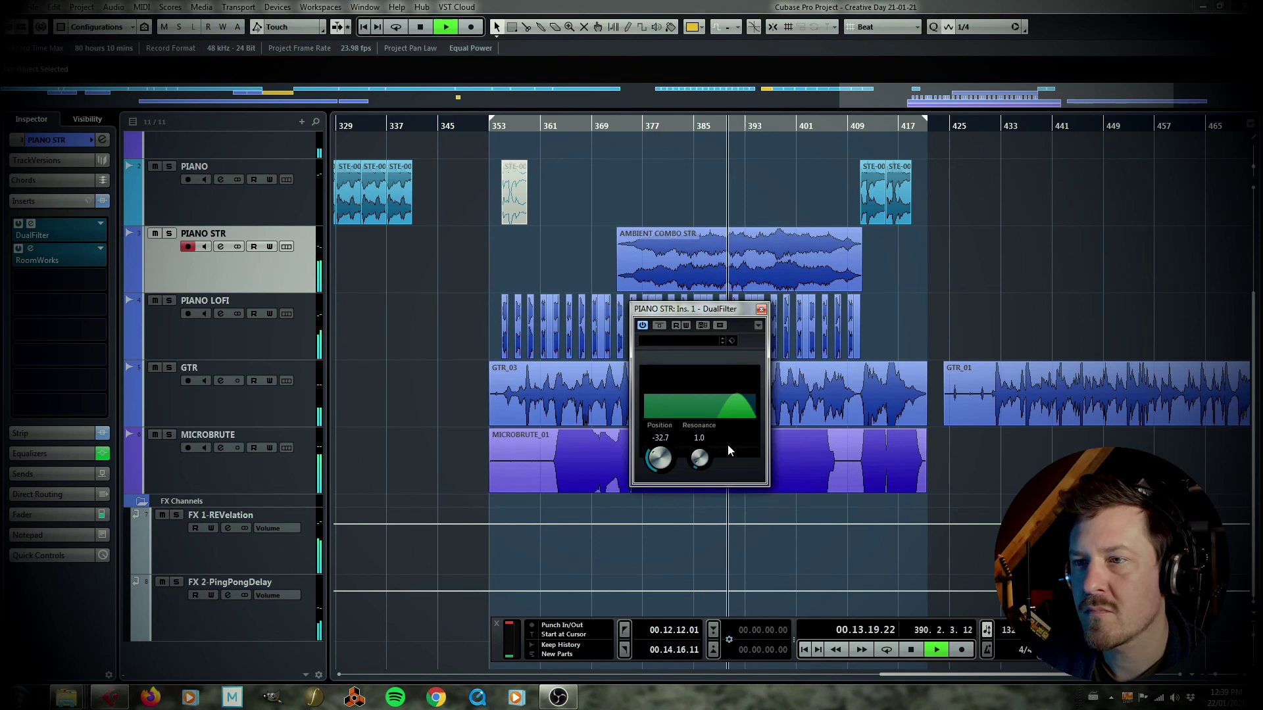
drag(660, 458, 711, 417)
drag(659, 459, 669, 485)
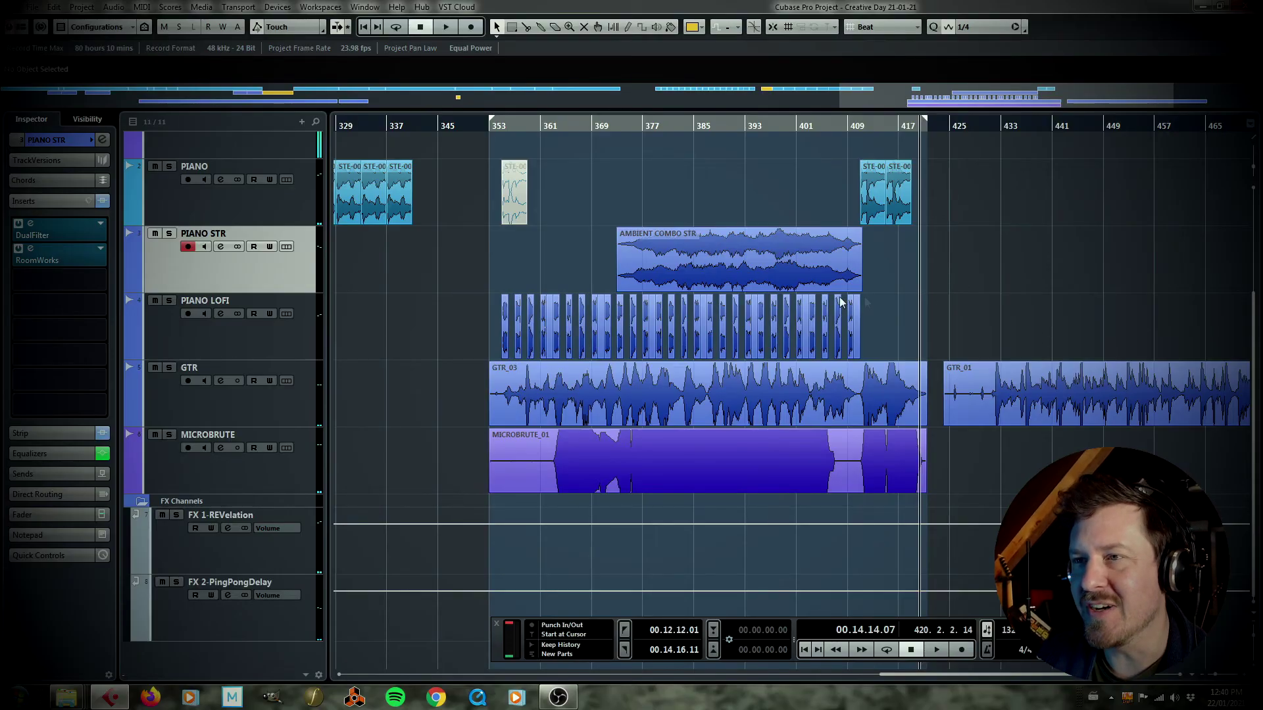
scroll(549, 281, up, 2)
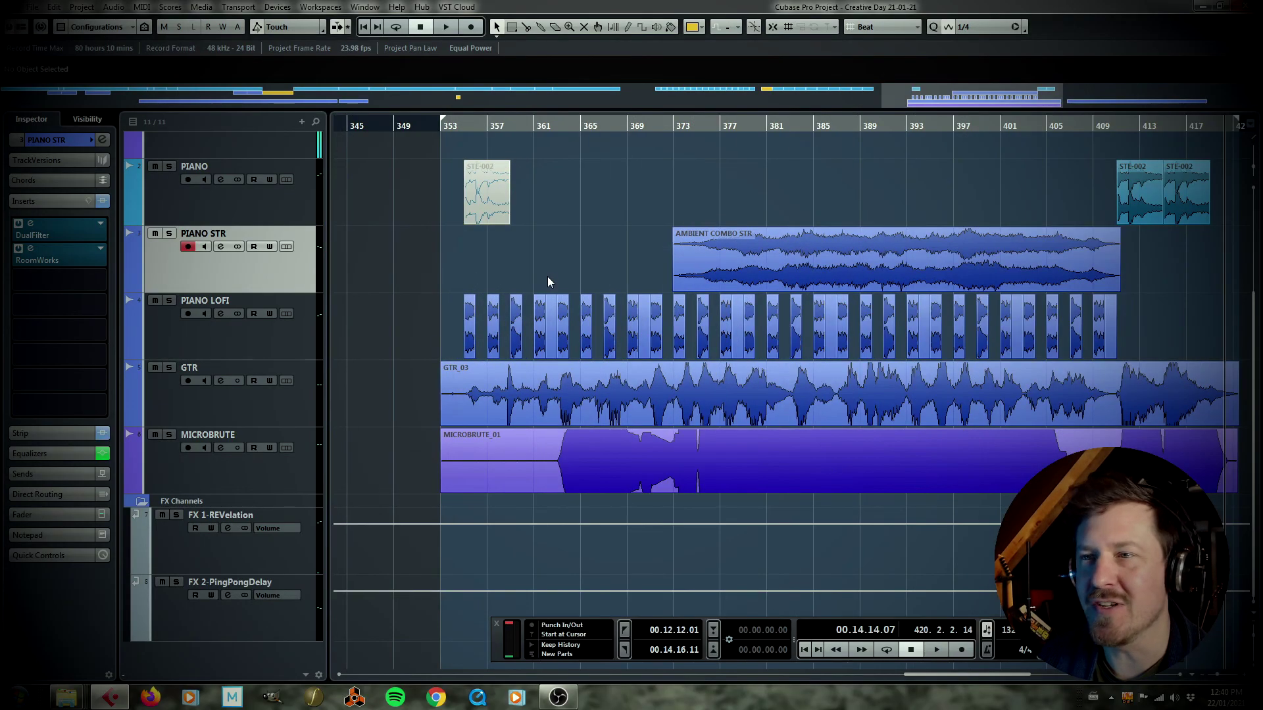
scroll(931, 296, down, 3)
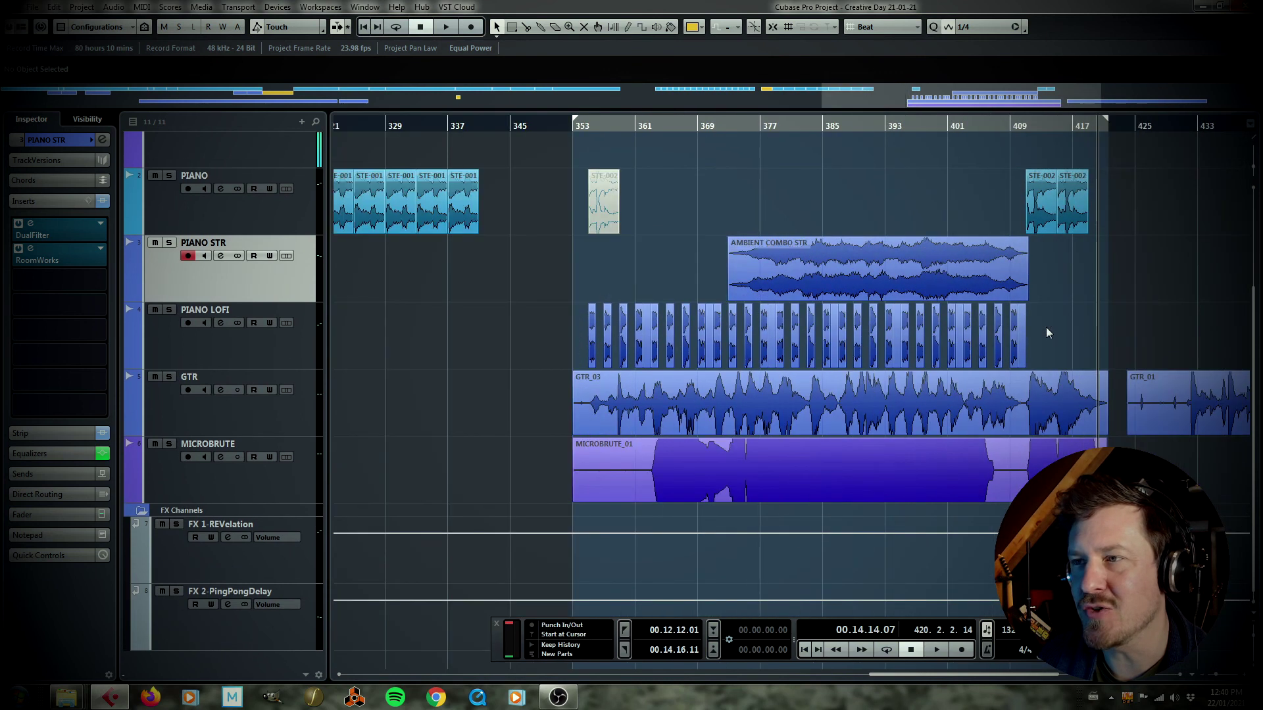
drag(1136, 305, 970, 317)
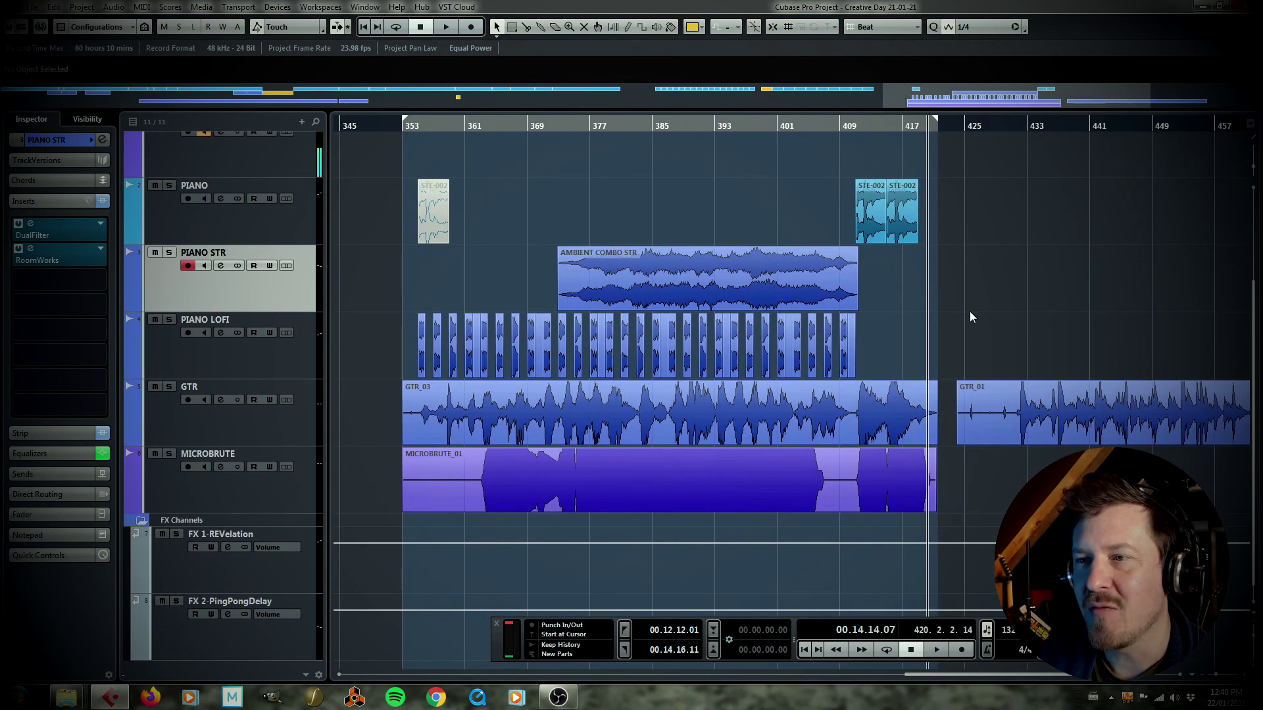
scroll(969, 313, up, 2)
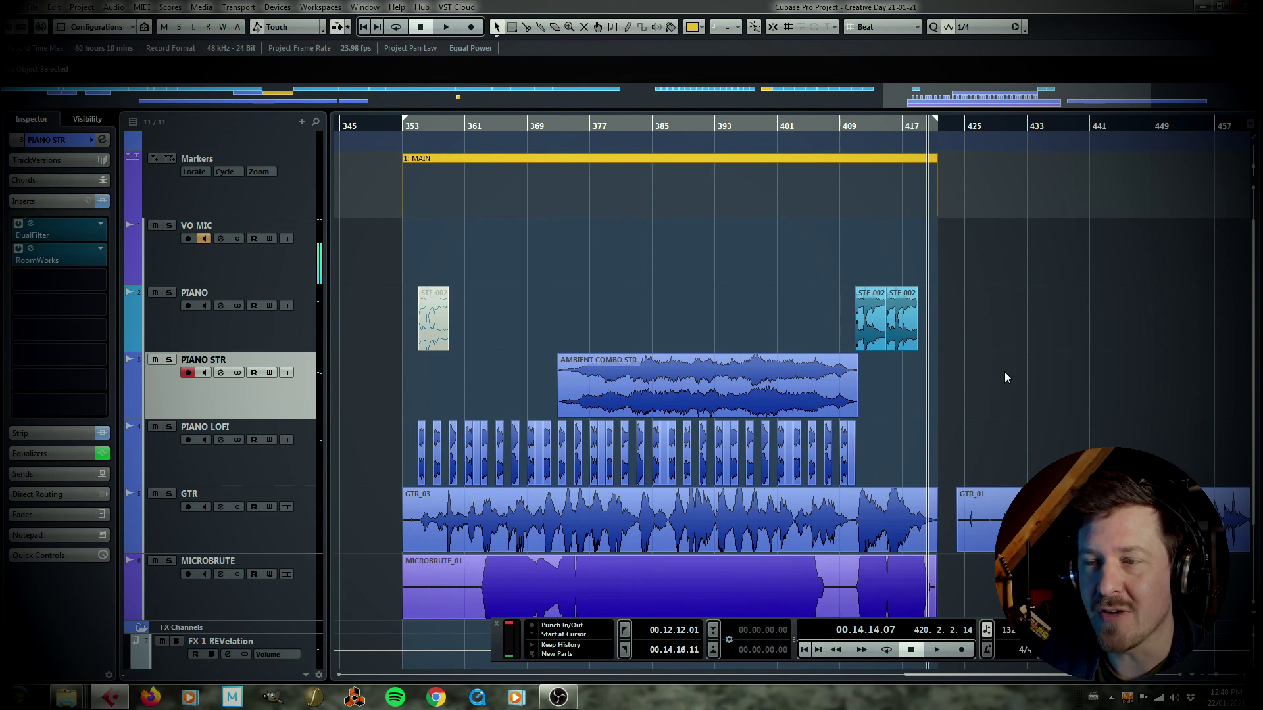
scroll(1004, 372, down, 2)
scroll(1003, 372, up, 3)
scroll(1002, 373, down, 3)
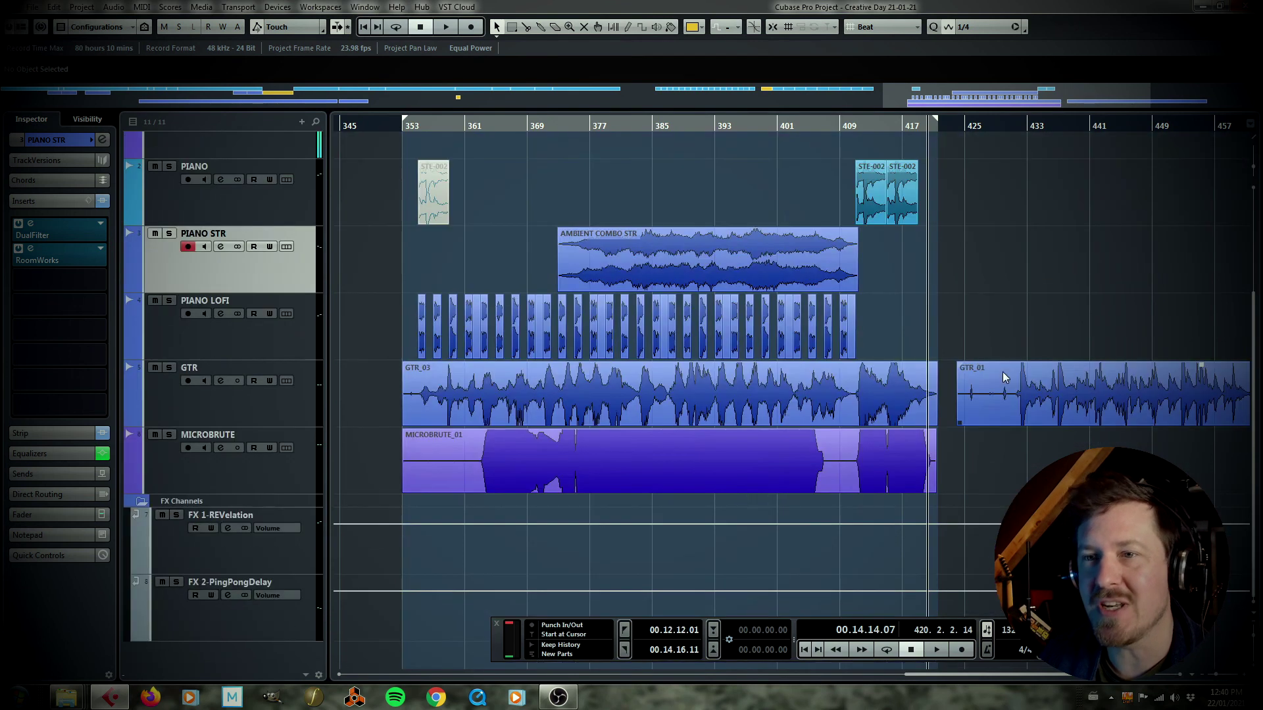
scroll(1003, 372, up, 3)
scroll(1003, 379, down, 3)
scroll(1003, 379, up, 3)
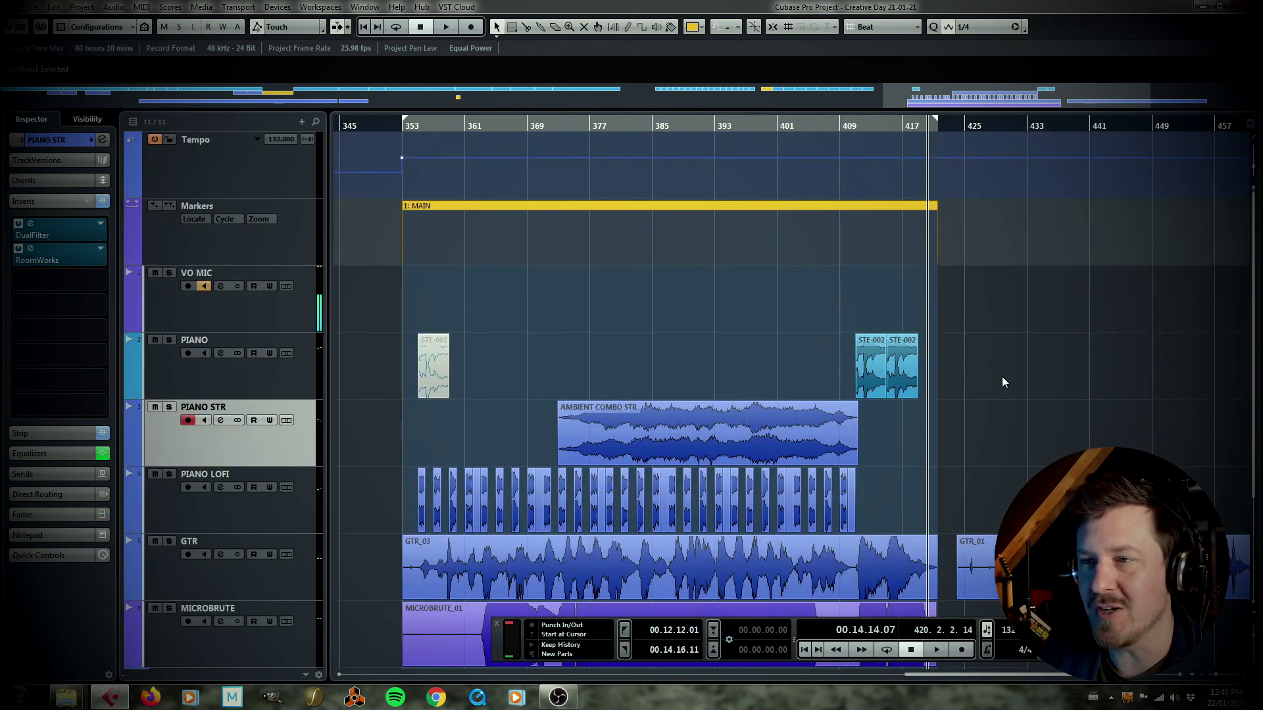
scroll(1003, 381, down, 3)
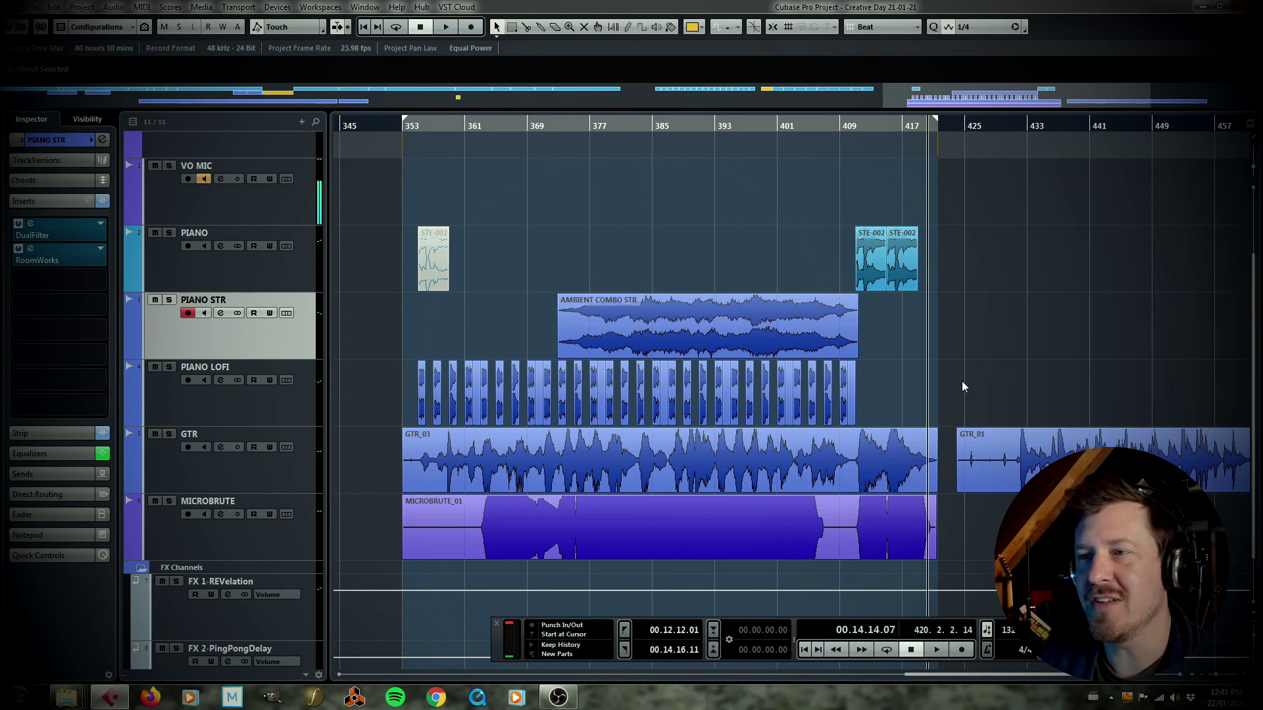
scroll(961, 377, right, 3)
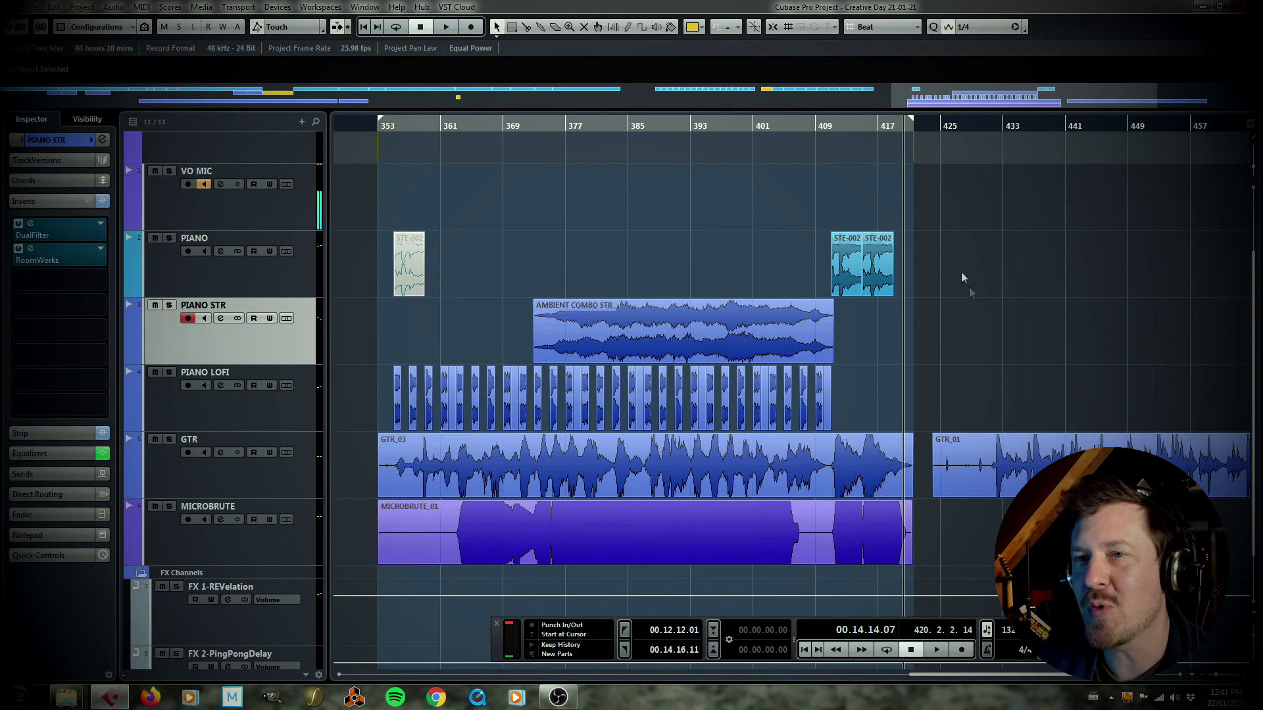
mouse_move(961, 279)
mouse_down()
mouse_move(992, 381)
mouse_move(970, 295)
mouse_move(944, 272)
mouse_up()
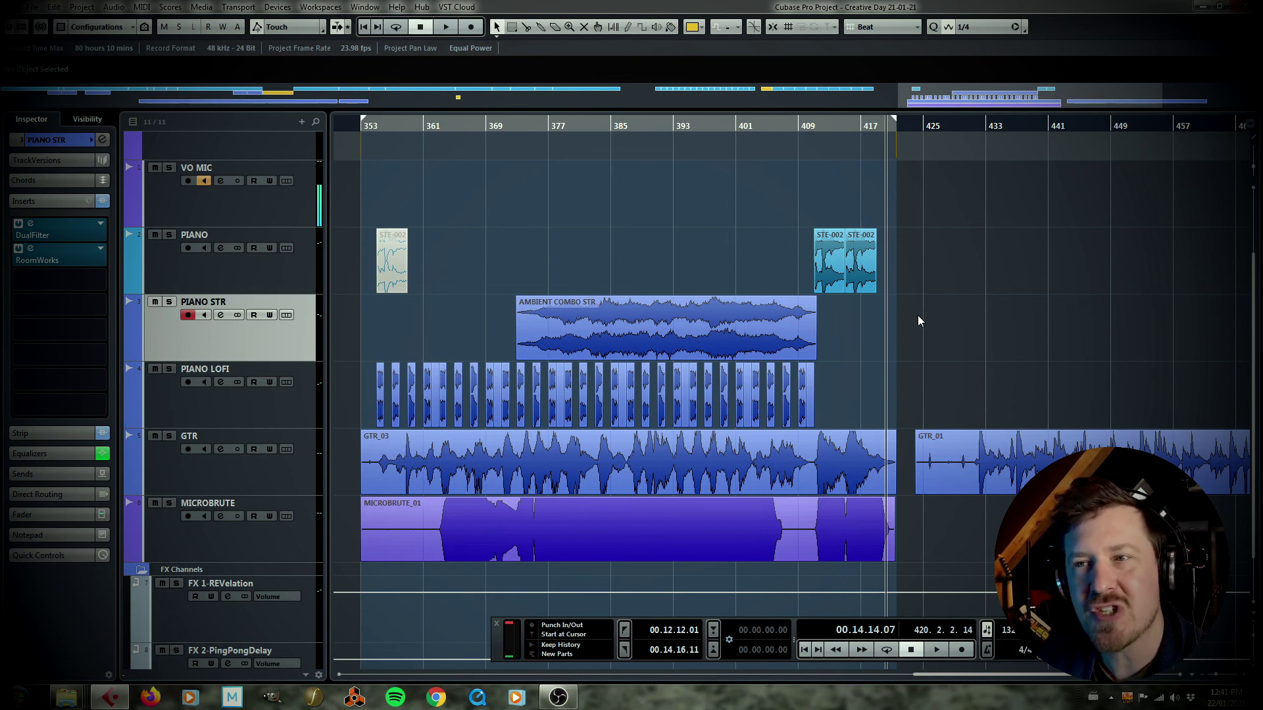
mouse_move(717, 344)
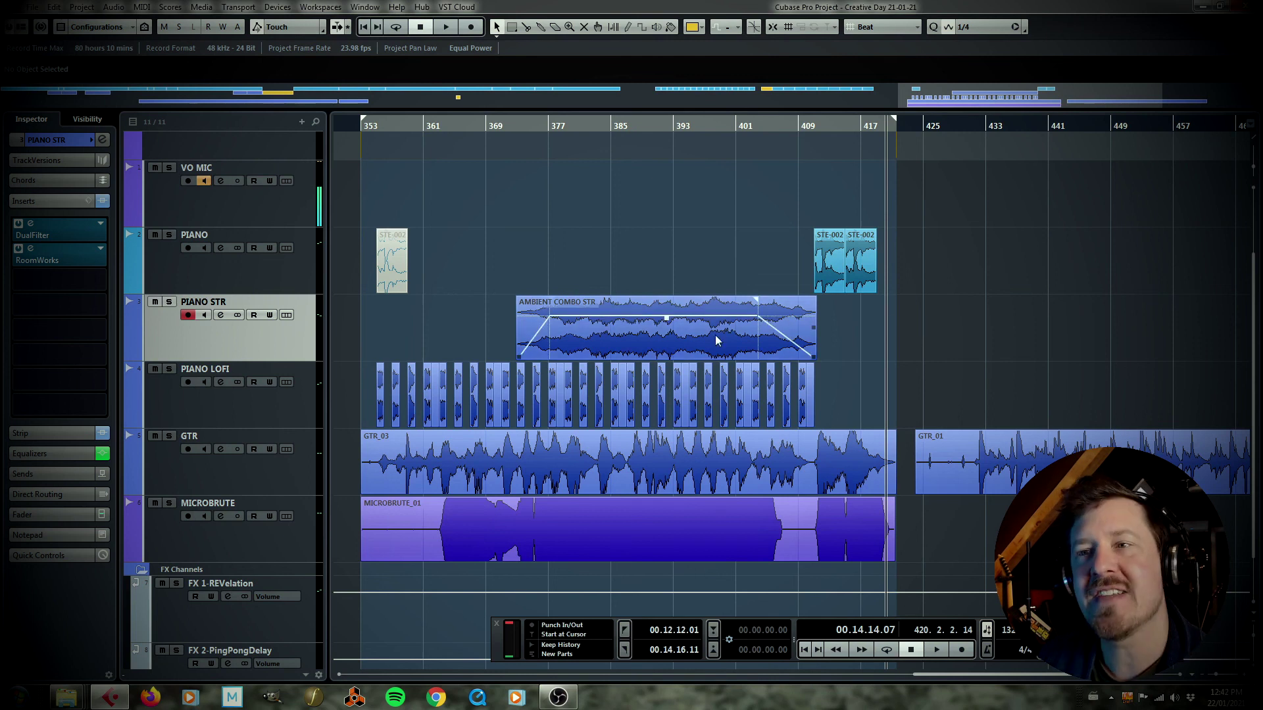